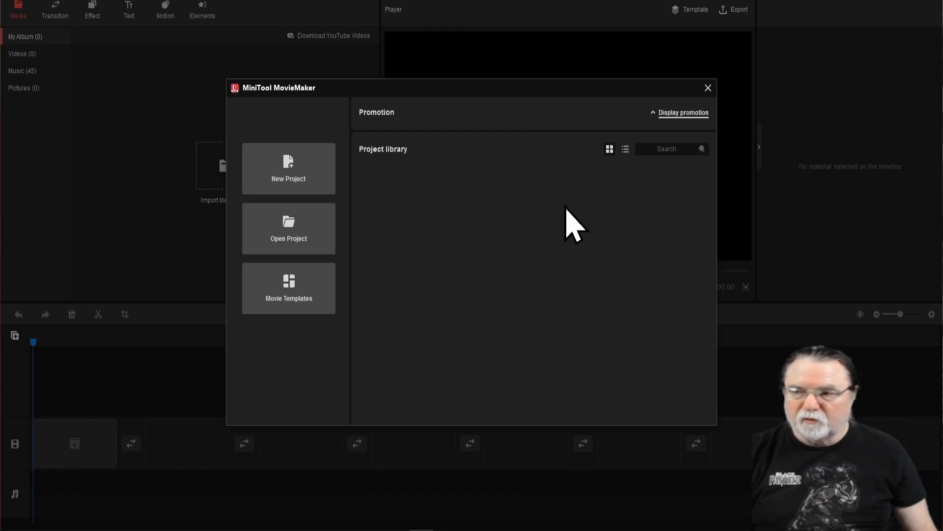
Start a new blank project and bring up the file browser for importing media
left_click(281, 186)
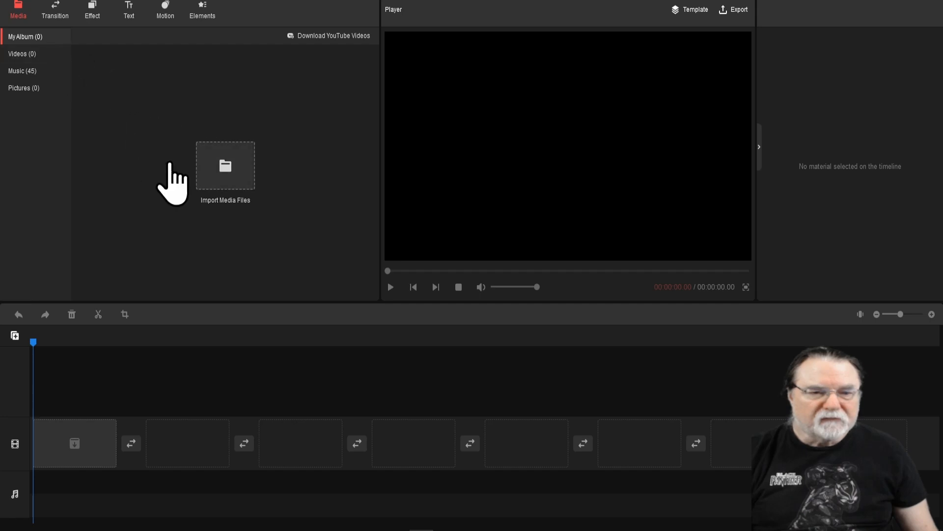
left_click(225, 167)
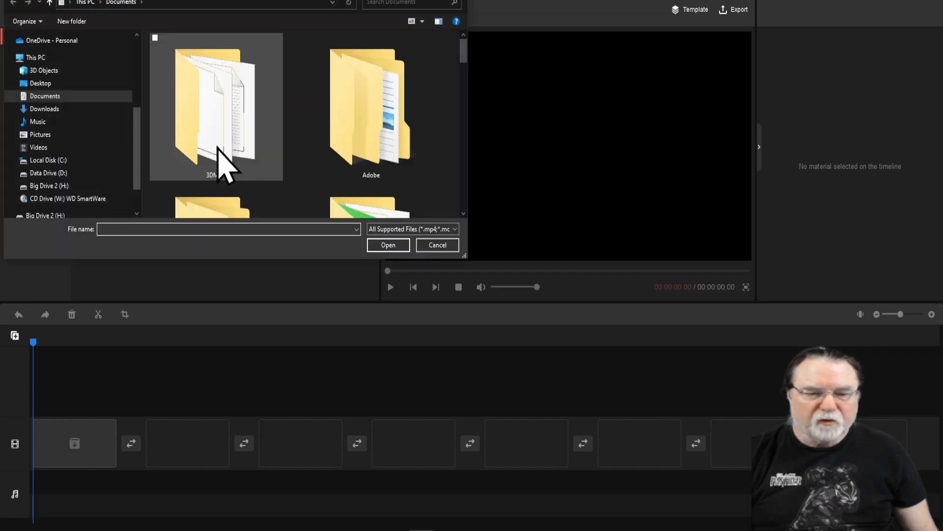
Import the golf video IMG_1667.MOV from Data Drive (D:) into the media library
left_click_drag(466, 256, 713, 386)
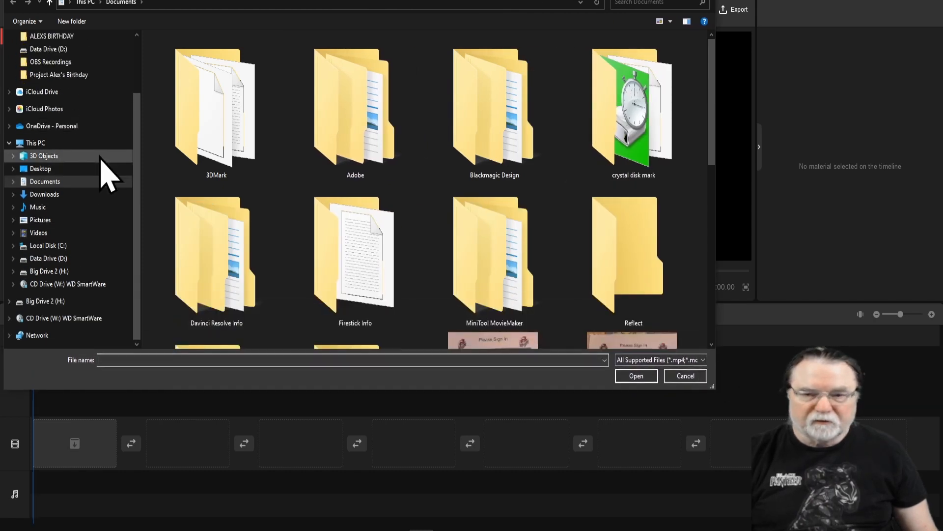
left_click(52, 259)
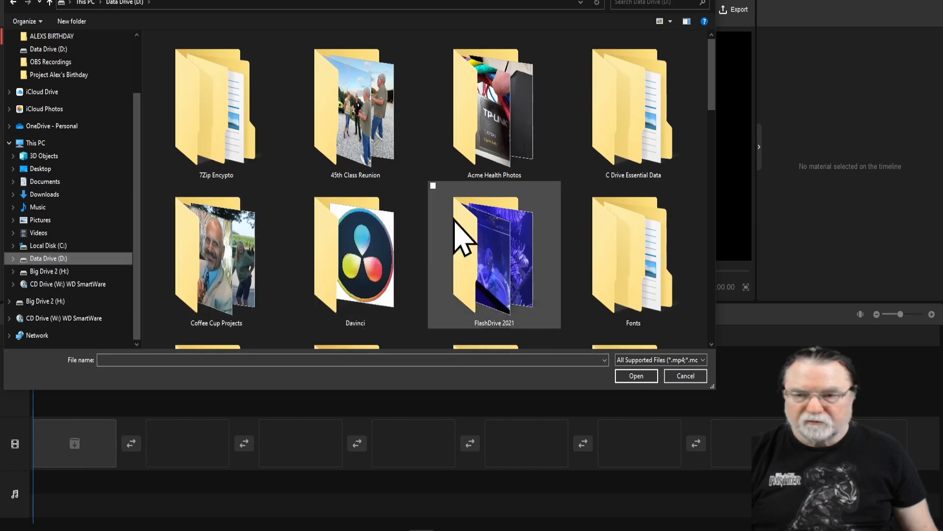
left_click_drag(480, 390, 497, 492)
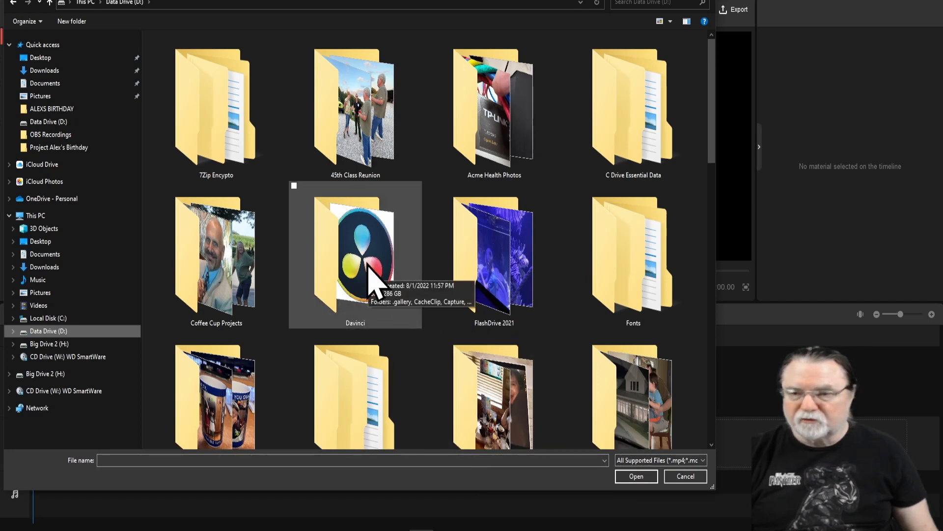
scroll(369, 264, "down", 15)
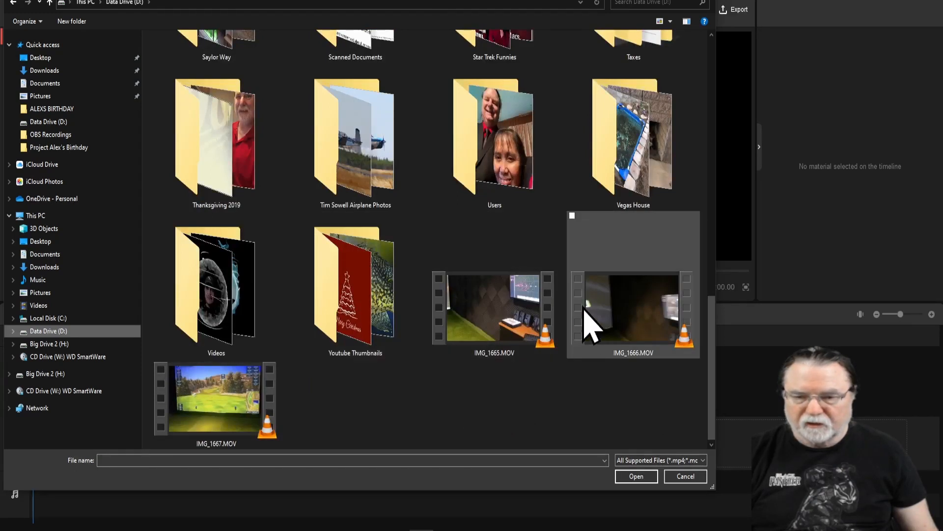
left_click(516, 331)
left_click(215, 405)
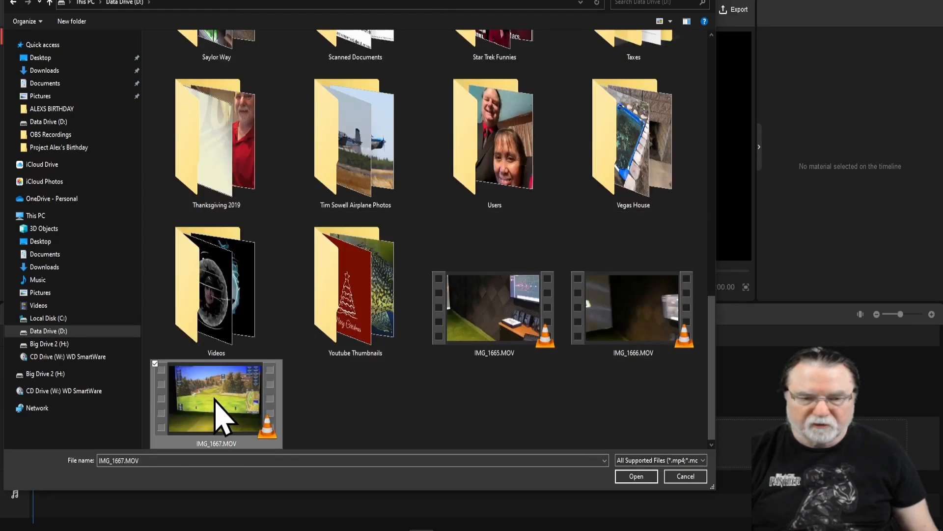
left_click(637, 477)
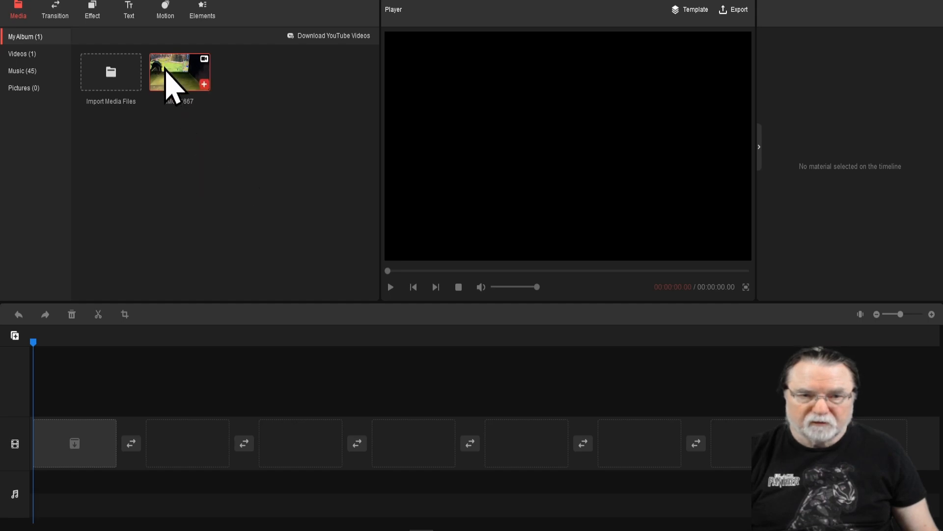
Put the IMG_1667 clip on the video track, giving a 00:01:26.09 timeline
mouse_move(167, 71)
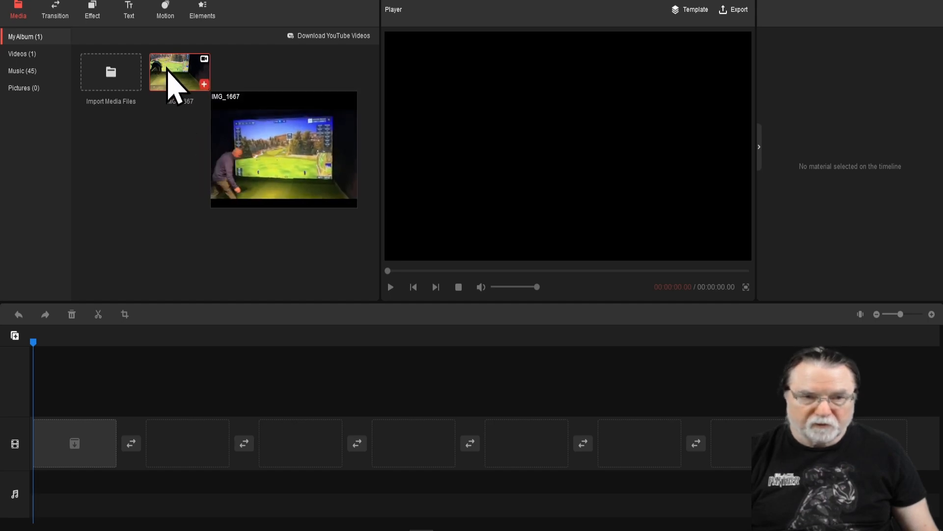
left_click_drag(179, 84, 172, 416)
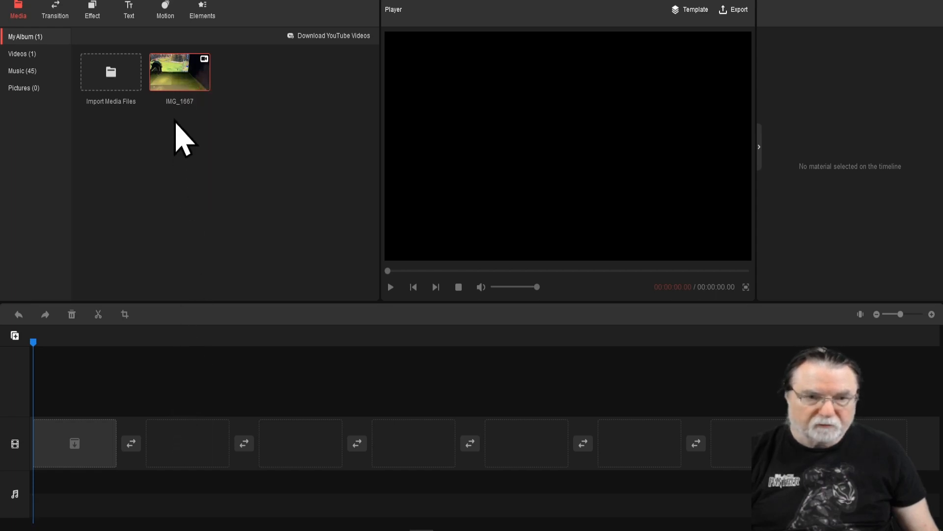
left_click_drag(178, 84, 62, 414)
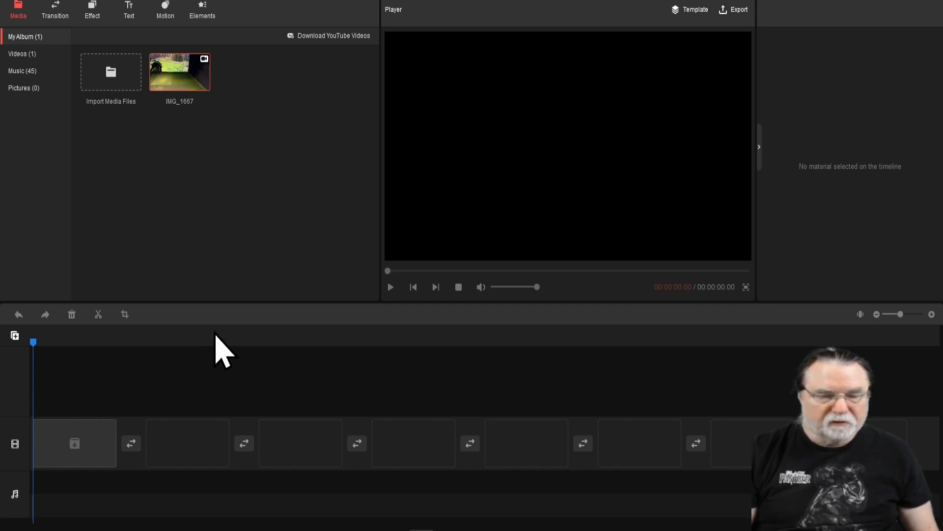
mouse_move(185, 76)
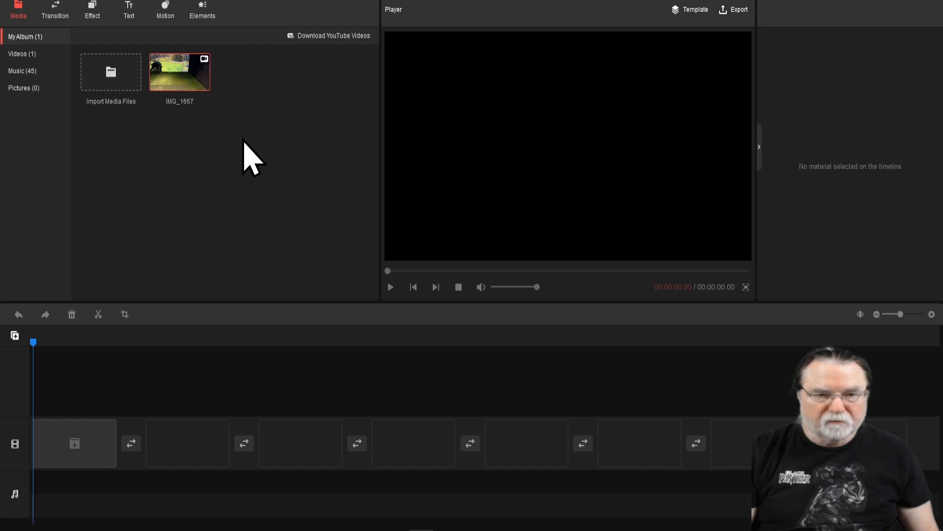
left_click(204, 85)
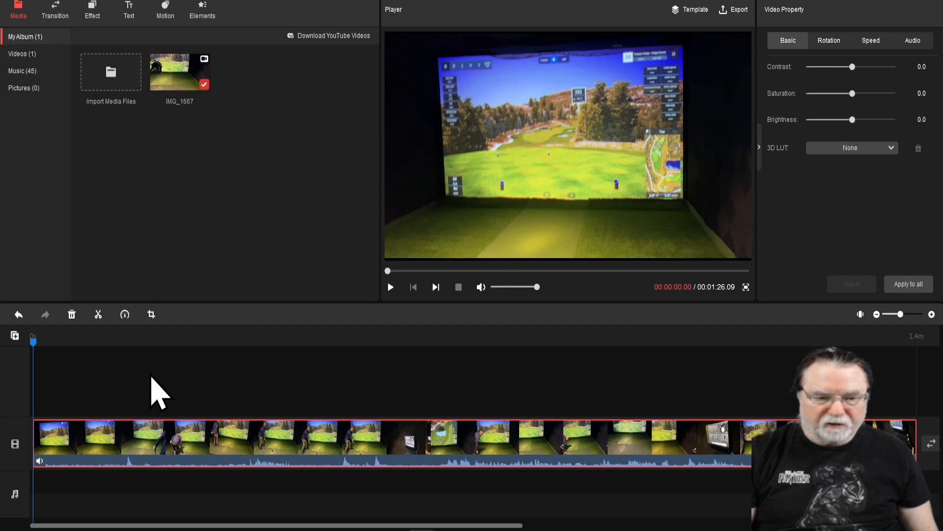
mouse_move(396, 449)
left_mouse_down()
mouse_move(516, 445)
mouse_move(387, 450)
left_mouse_up()
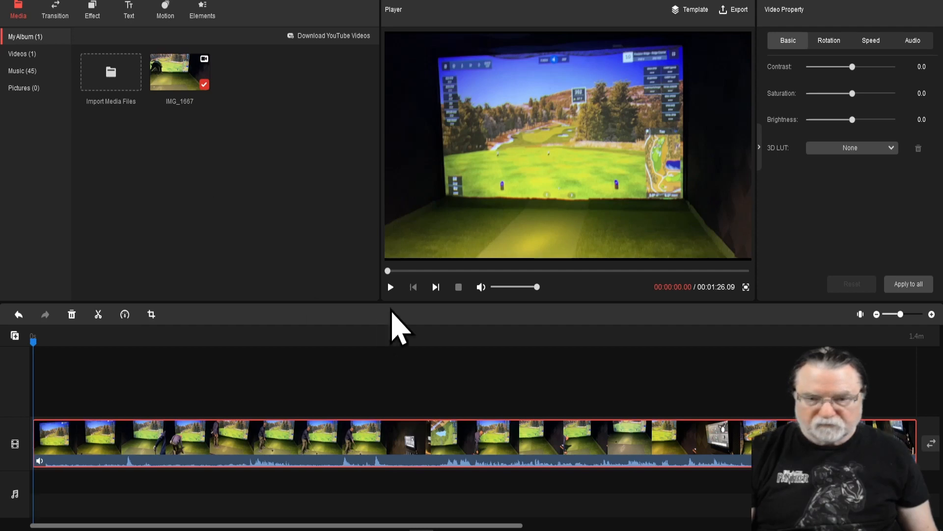
left_click(390, 287)
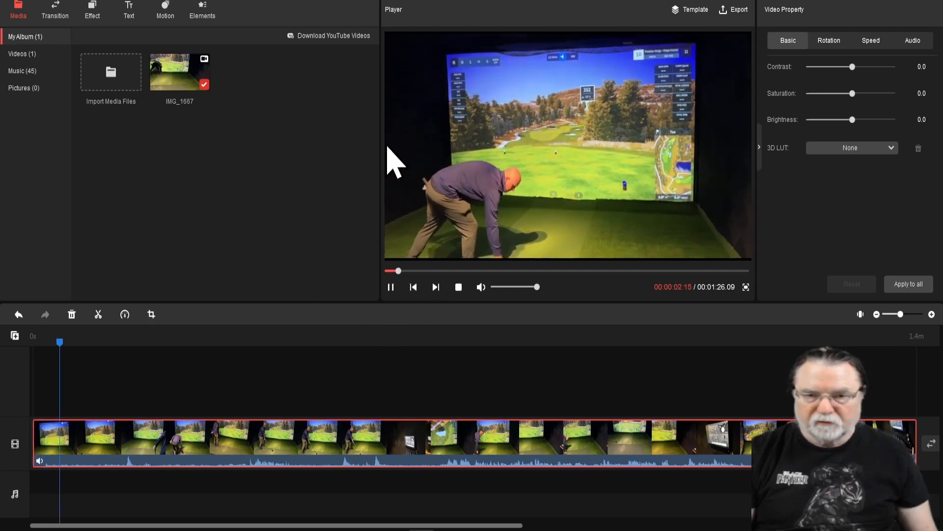
left_click(391, 288)
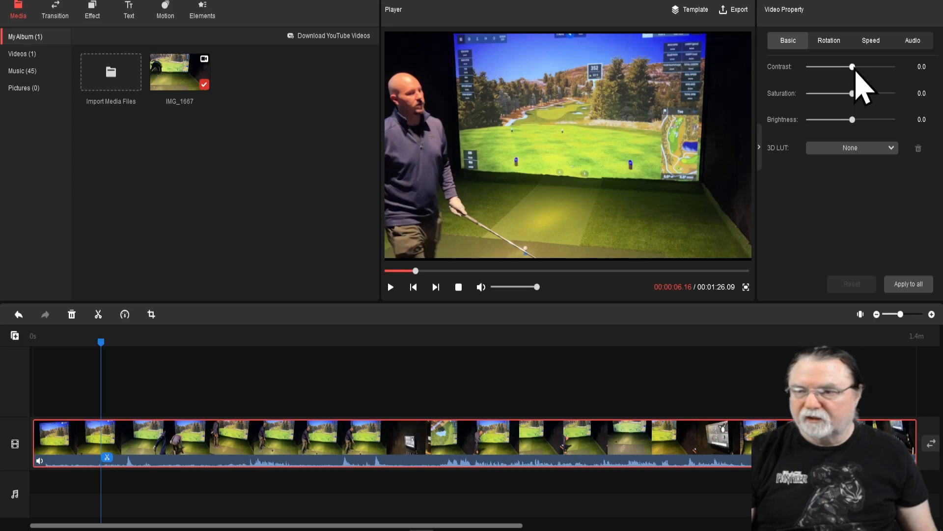
mouse_move(853, 67)
left_mouse_down()
mouse_move(806, 68)
mouse_move(883, 68)
mouse_move(842, 69)
left_mouse_up()
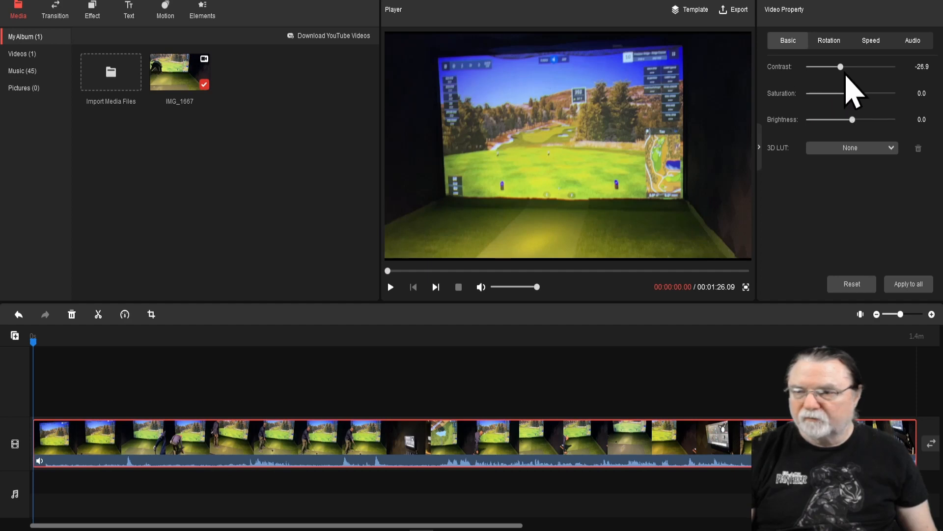
left_click_drag(842, 68, 846, 66)
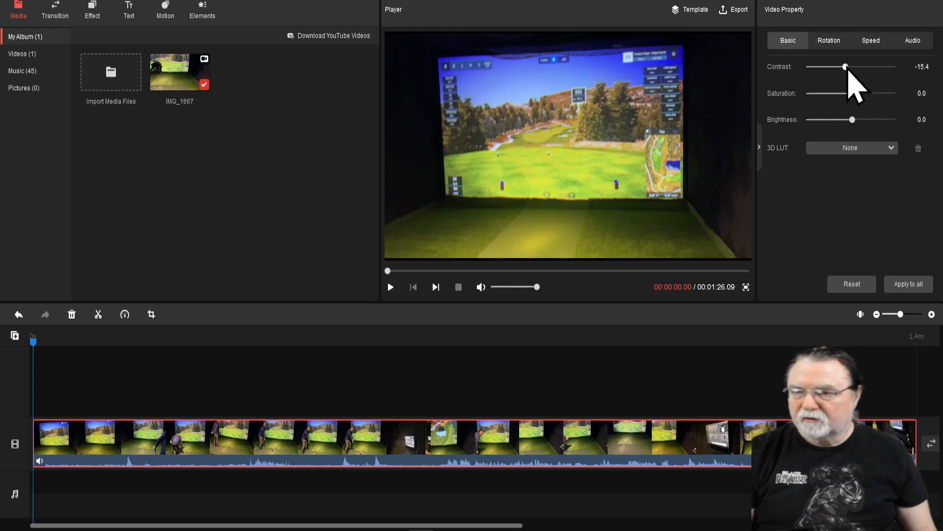
left_click_drag(846, 67, 853, 69)
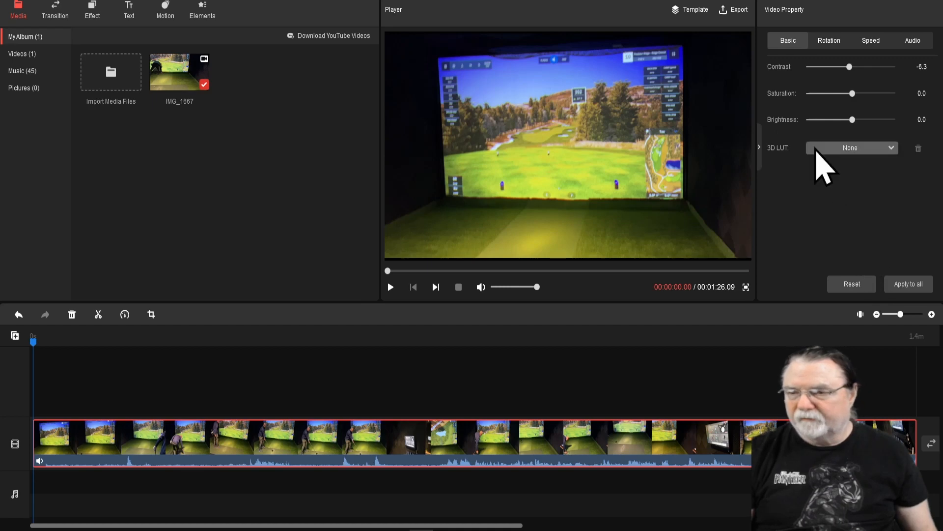
left_click_drag(853, 94, 815, 93)
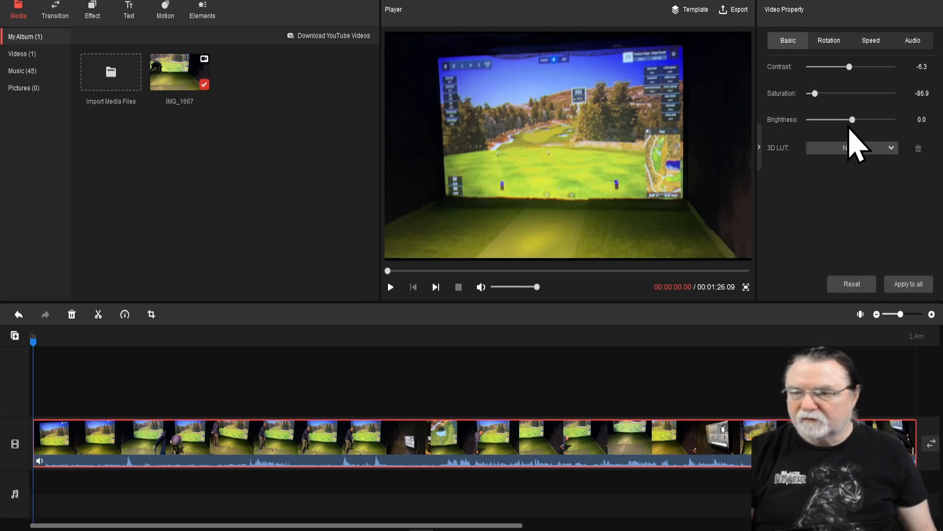
left_click_drag(853, 120, 886, 120)
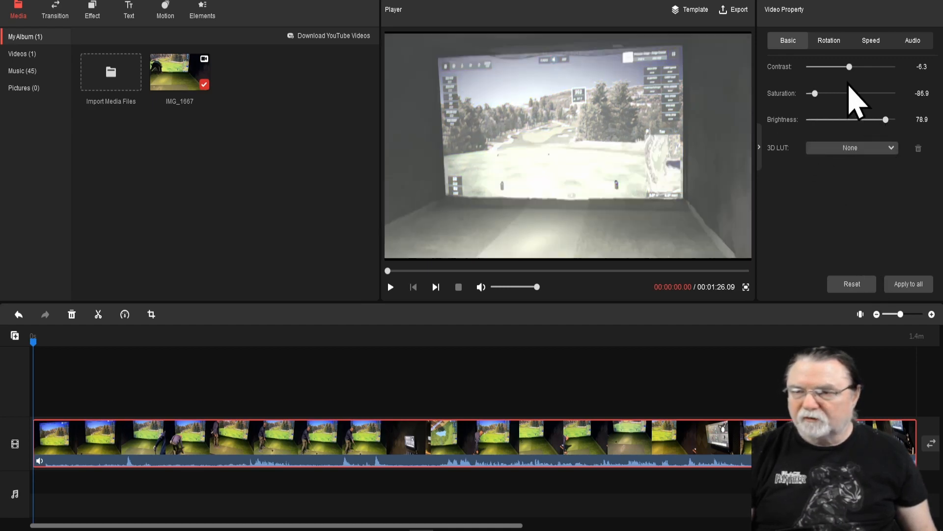
left_click_drag(852, 69, 806, 74)
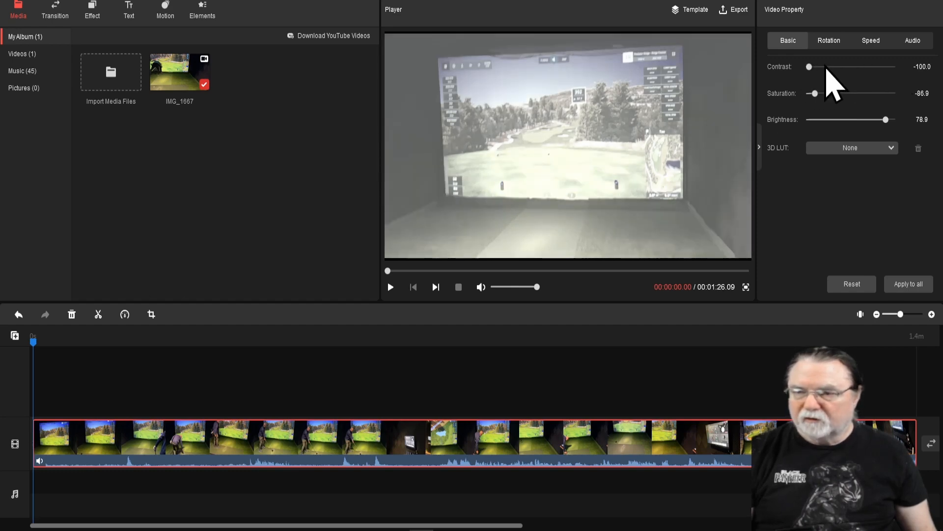
left_click_drag(811, 68, 885, 67)
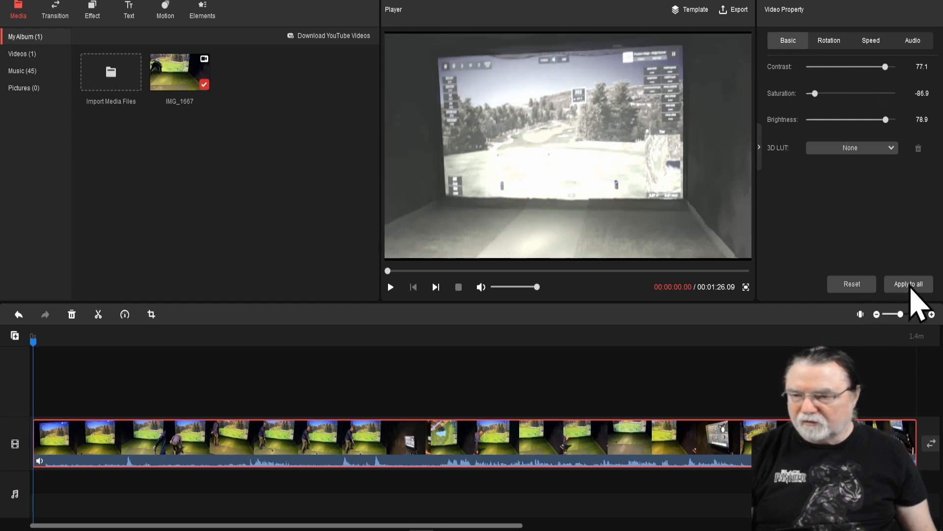
left_click(853, 285)
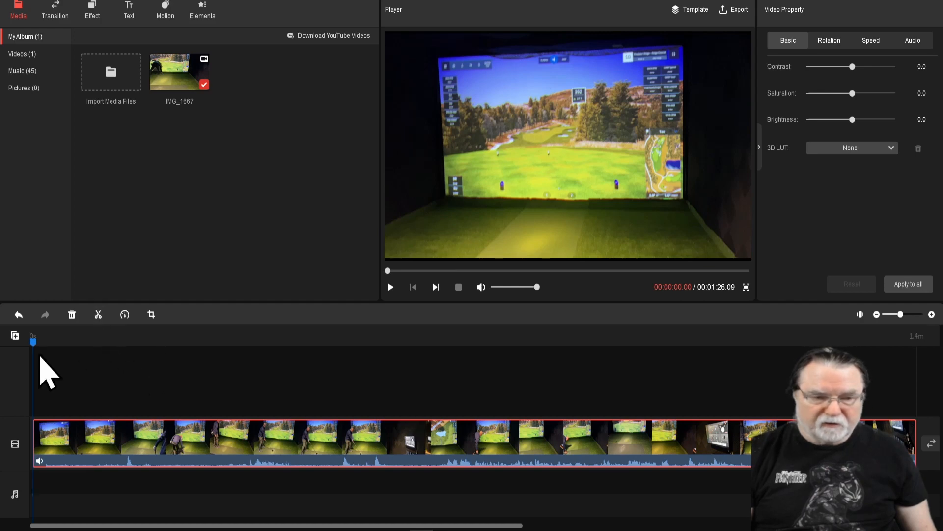
Quick Split the golf clip with the playhead at the 29.5-second mark
left_click_drag(35, 347, 336, 369)
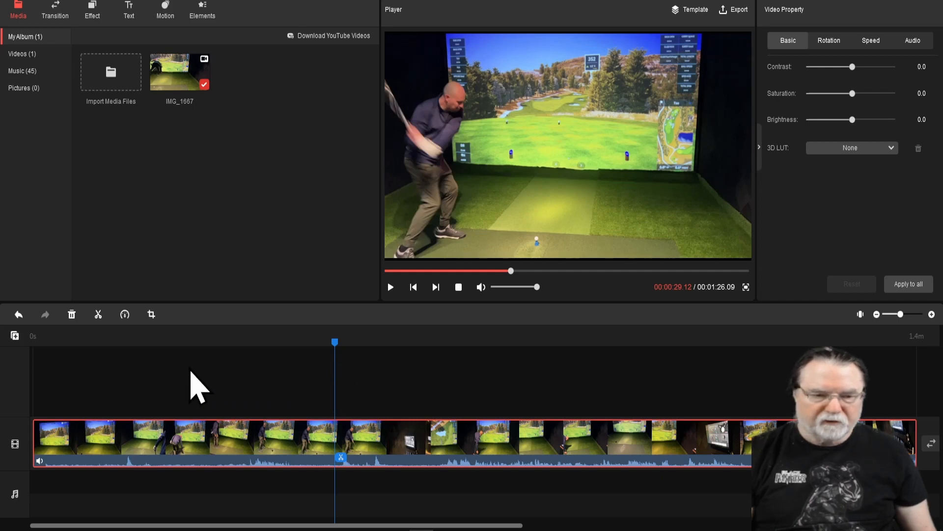
left_click(97, 318)
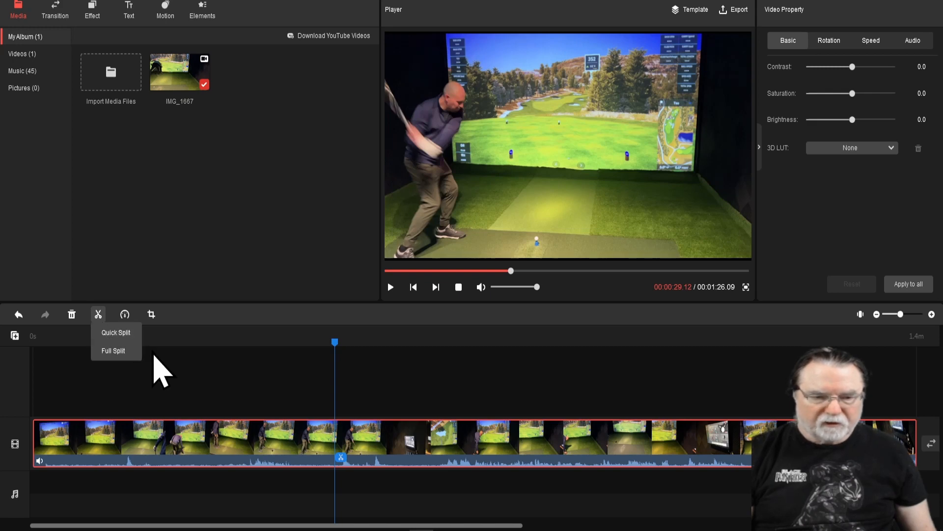
left_click(120, 333)
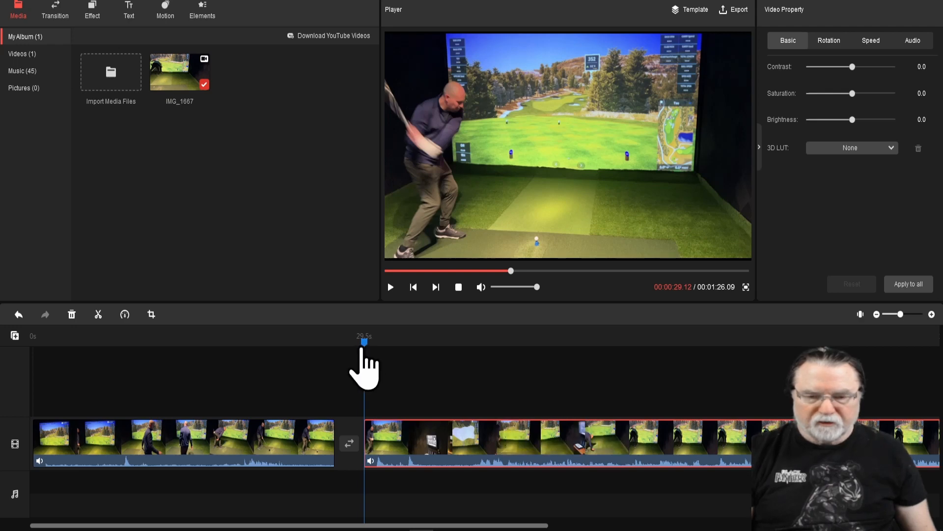
Scrub around the 24-second mark, then undo the 29.5 s split to rejoin the golf clip
left_click_drag(364, 354, 337, 359)
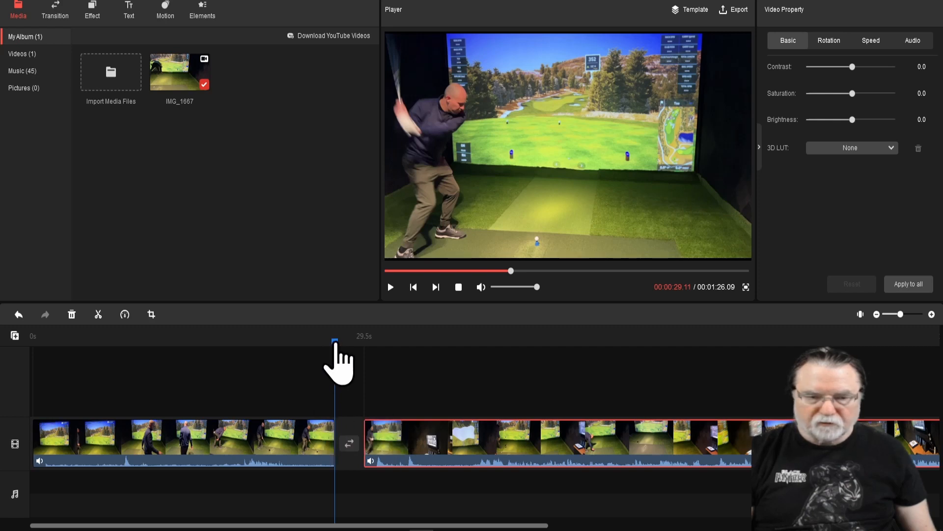
left_click_drag(334, 347, 284, 350)
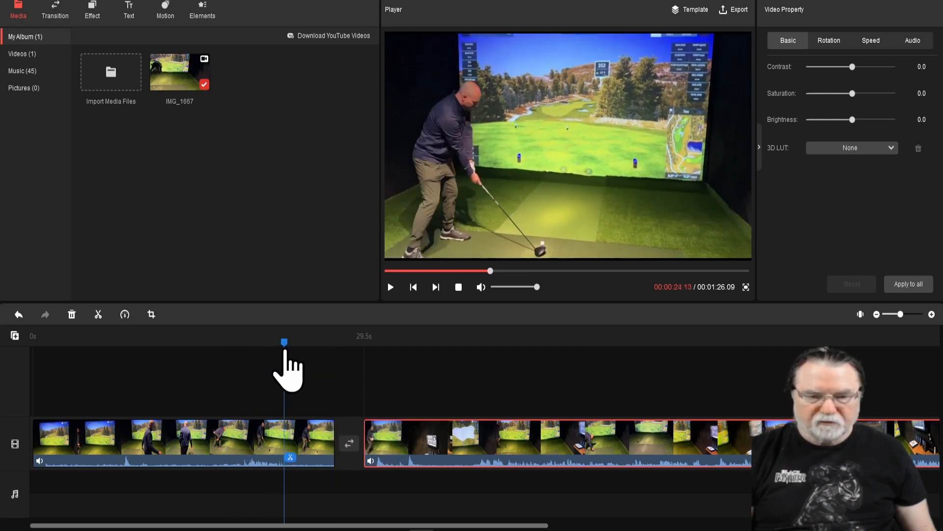
left_click(98, 314)
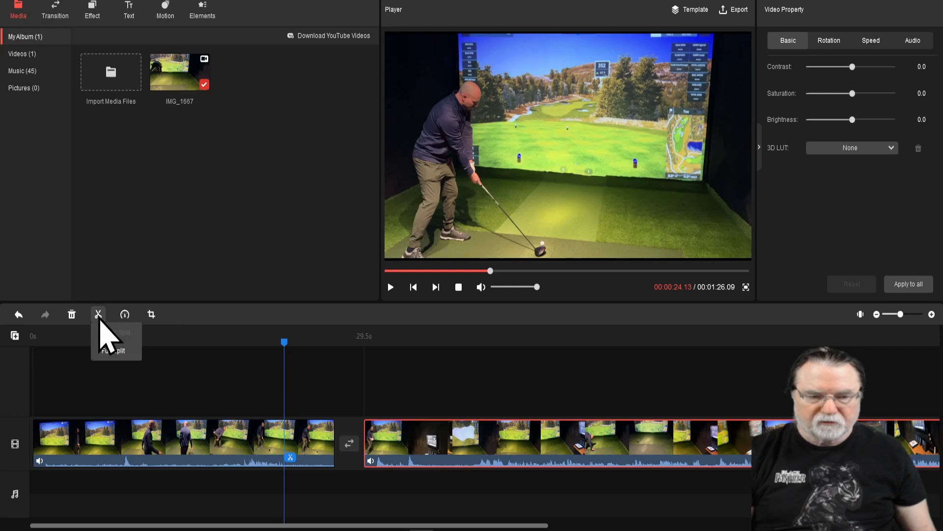
left_click(186, 386)
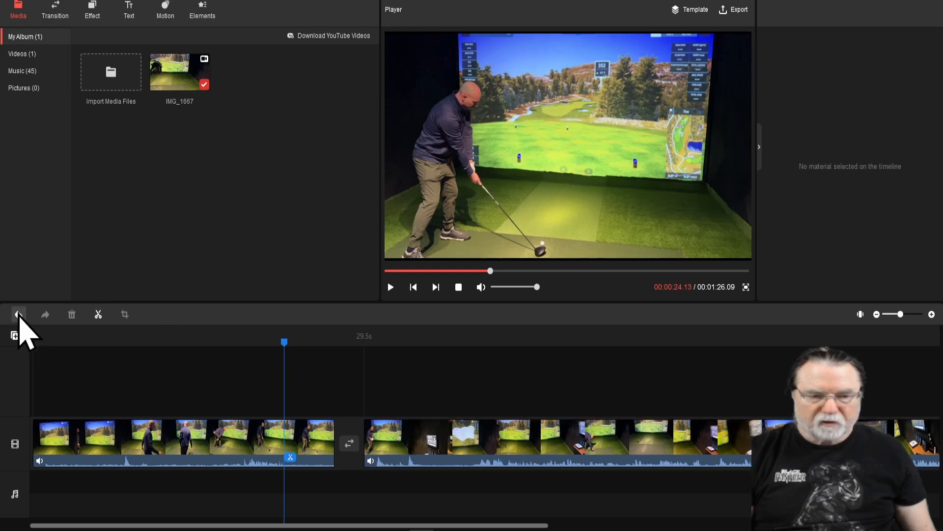
left_click_drag(285, 342, 314, 363)
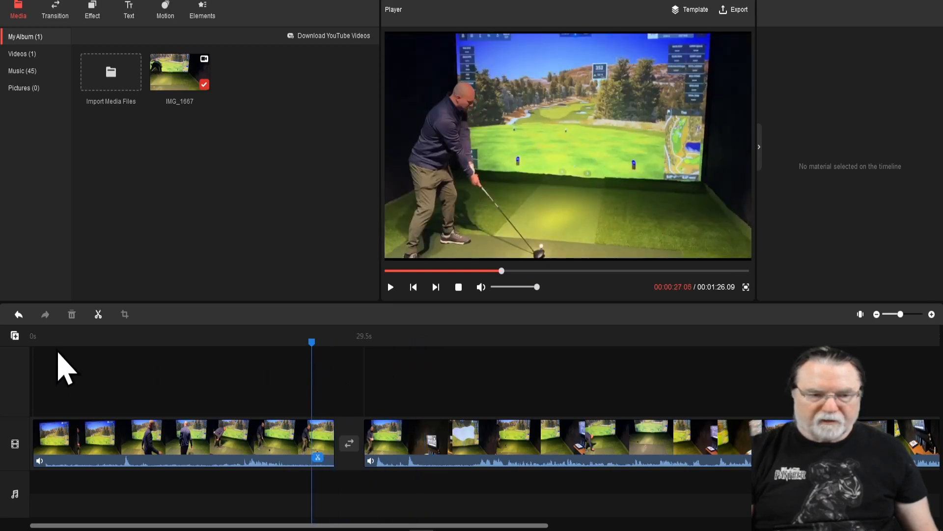
left_click(18, 314)
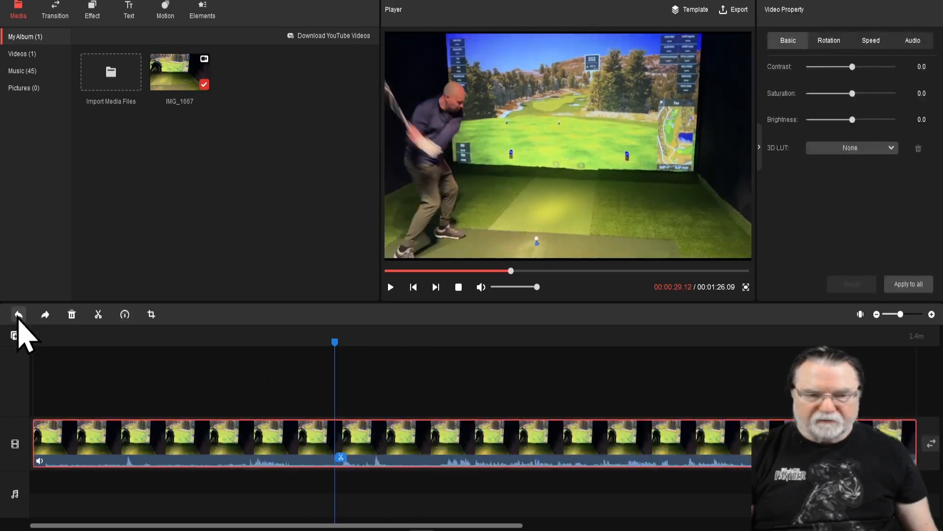
Split the golf clip at 29.5 s and 42.2 s, then scrub back to about 28 s
left_click(101, 315)
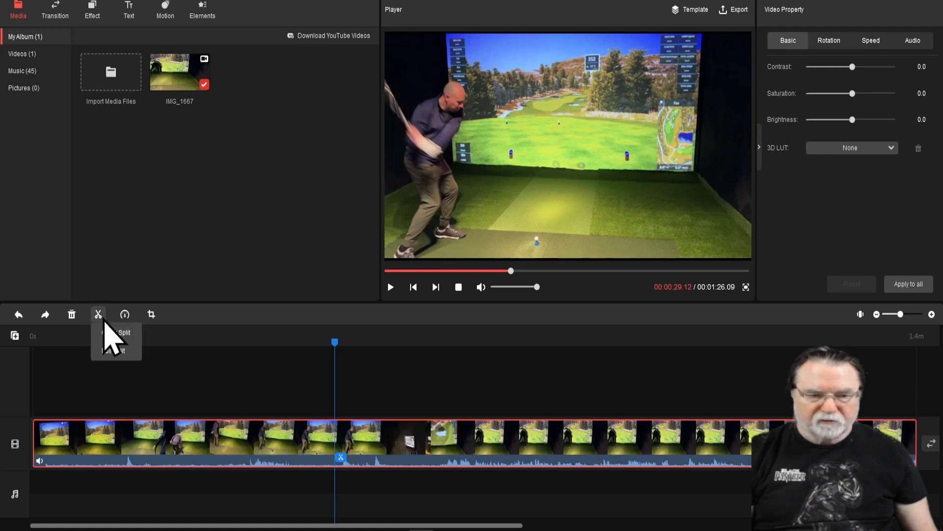
left_click(116, 330)
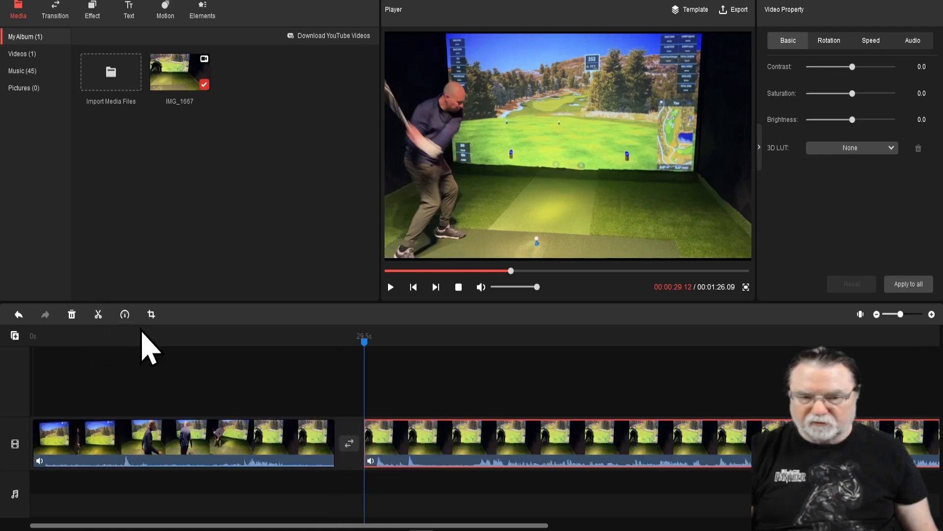
left_click_drag(365, 340, 495, 344)
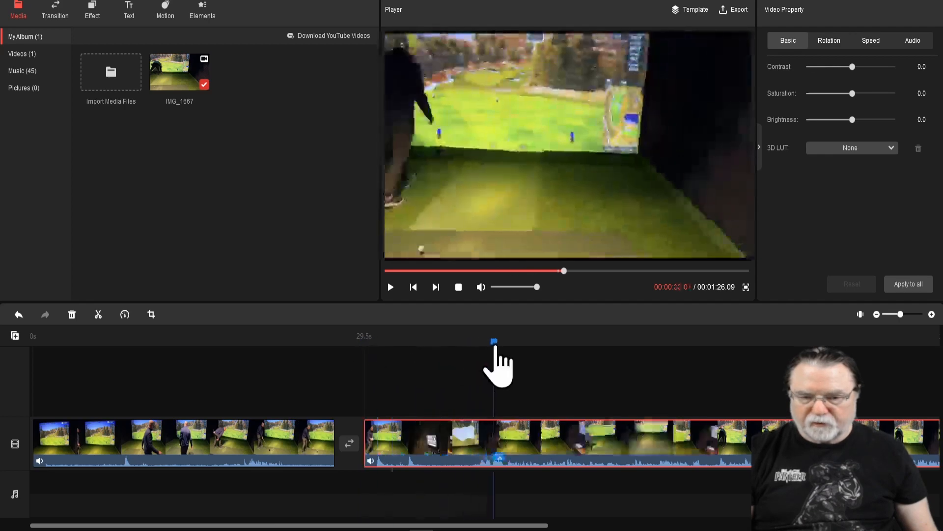
left_click(98, 314)
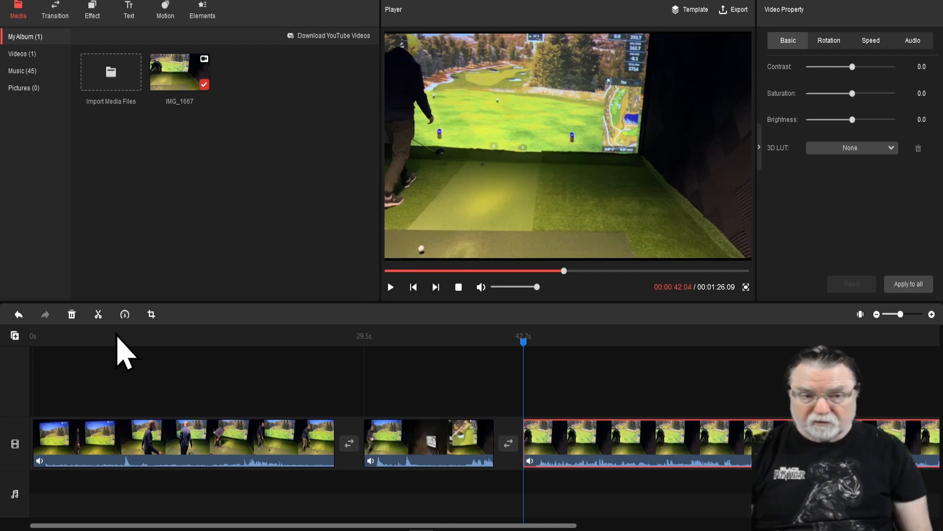
left_click(98, 317)
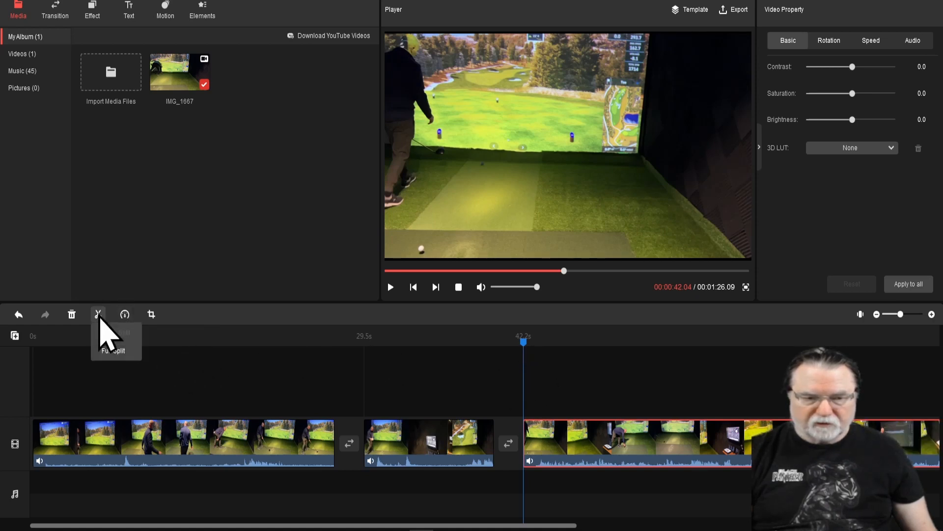
left_click_drag(525, 345, 303, 358)
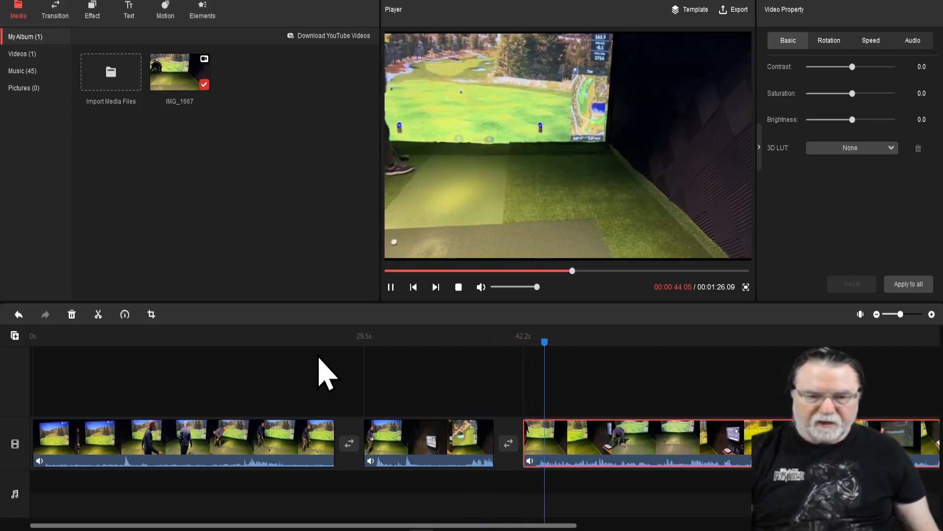
left_click(458, 288)
left_click(426, 442)
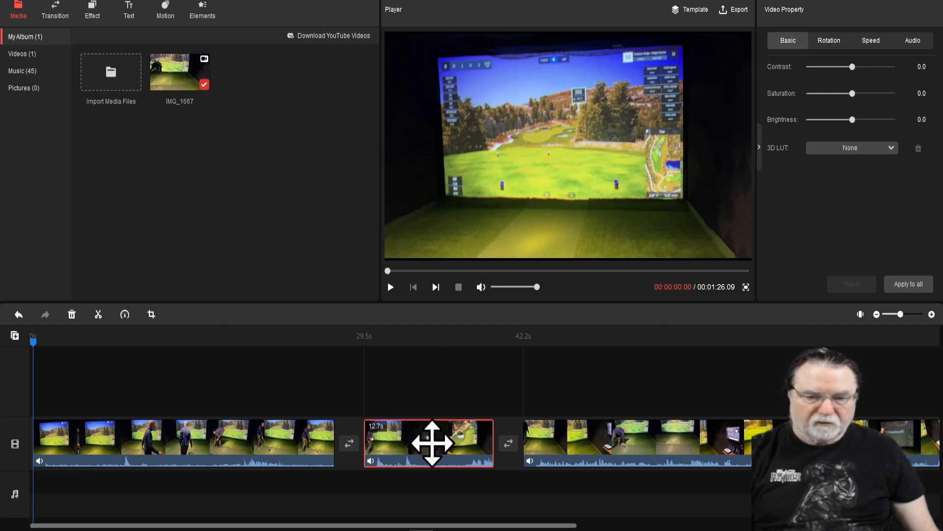
left_click_drag(432, 443, 401, 444)
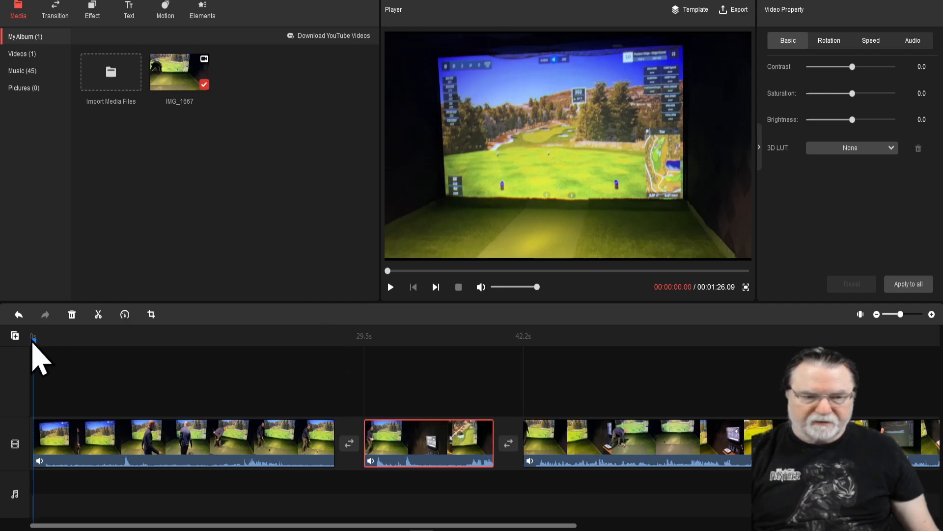
left_click_drag(33, 340, 328, 340)
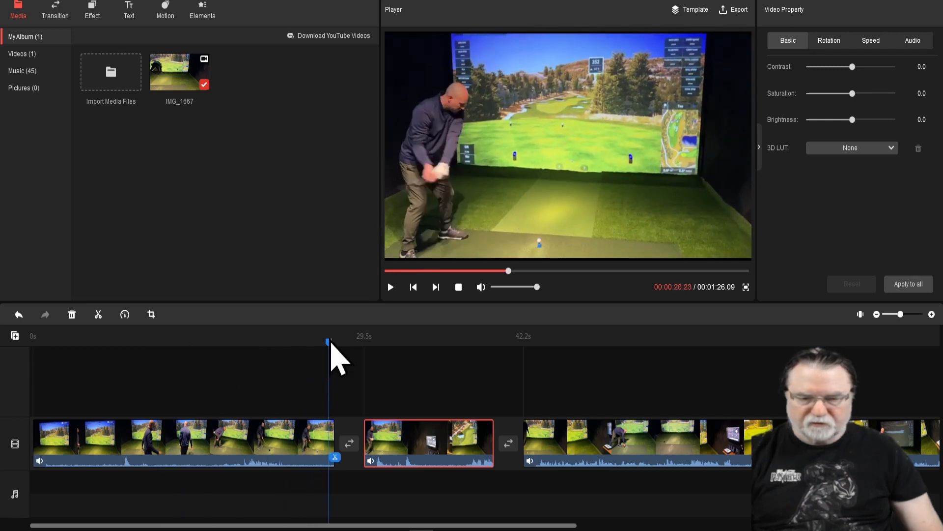
key("space")
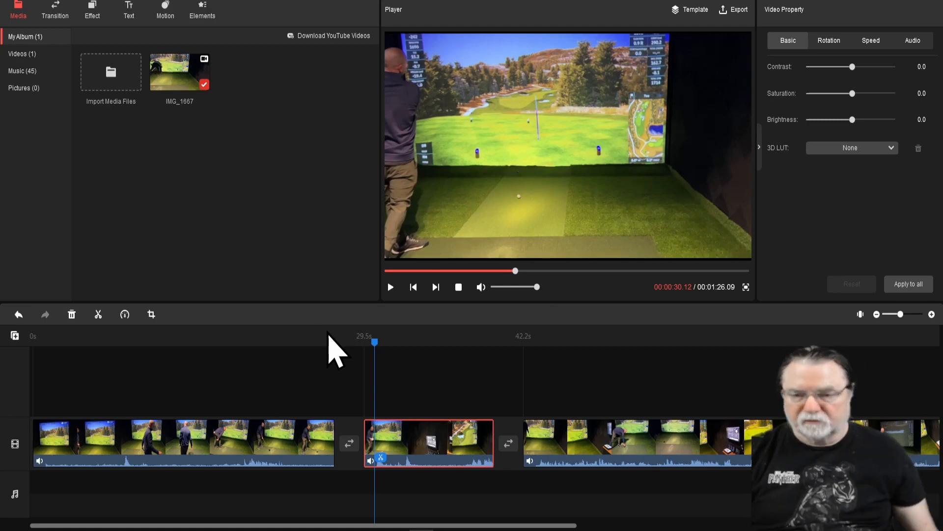
Undo the 42.2 s and 29.5 s cuts, rewind to 0 s, and show the Text templates
left_click(19, 315)
left_click(18, 314)
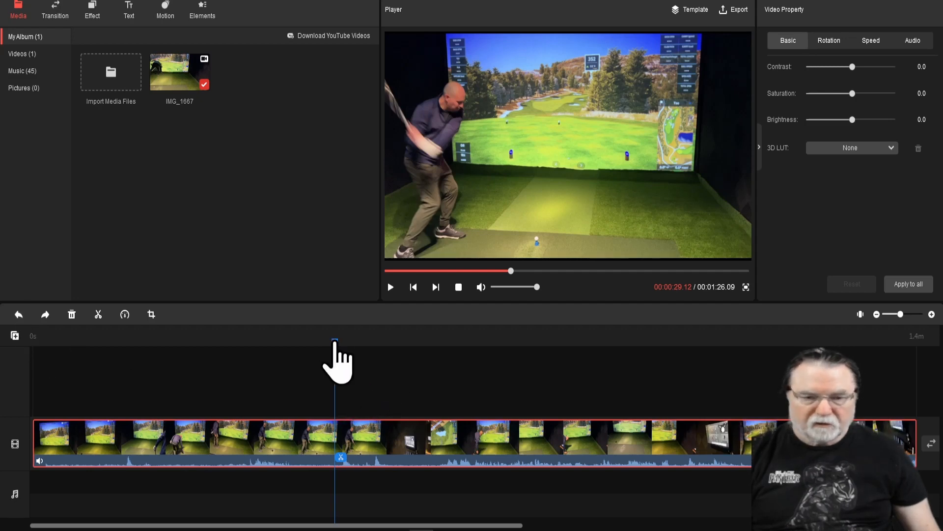
left_click_drag(334, 342, 38, 347)
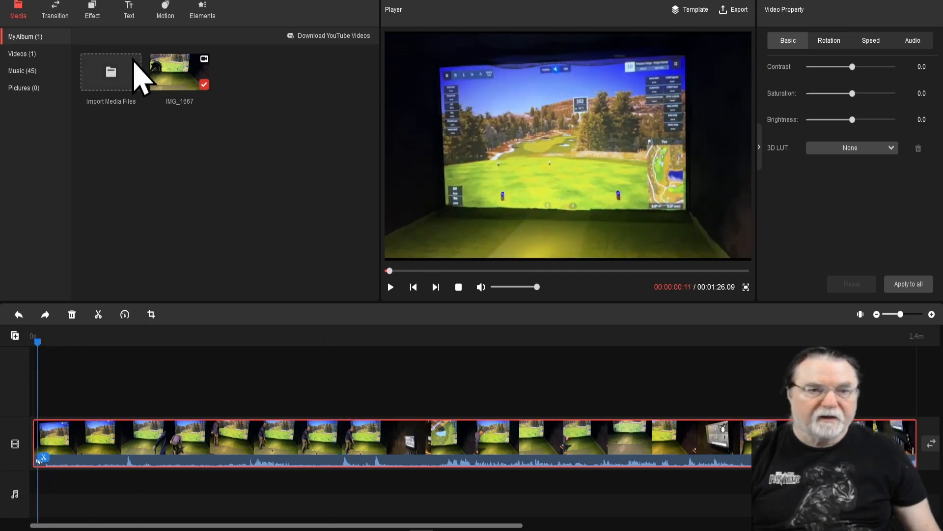
left_click(128, 15)
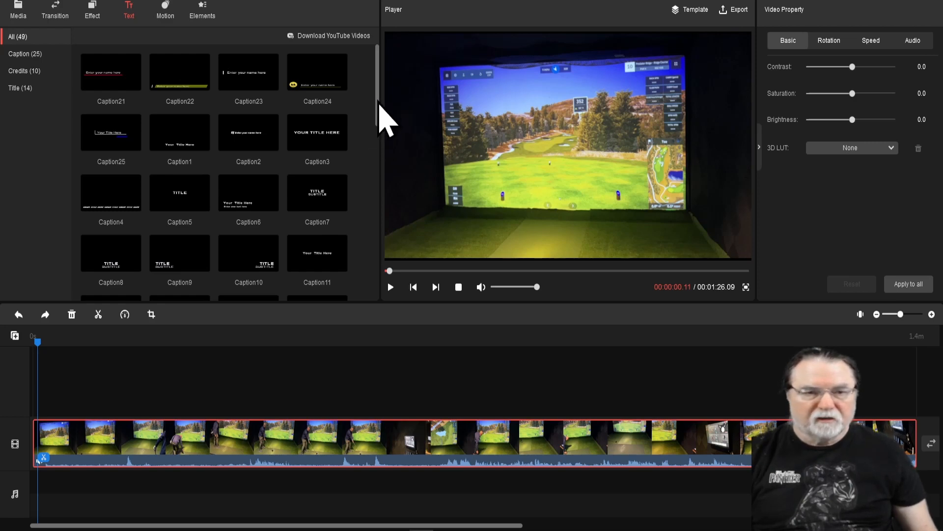
mouse_move(118, 71)
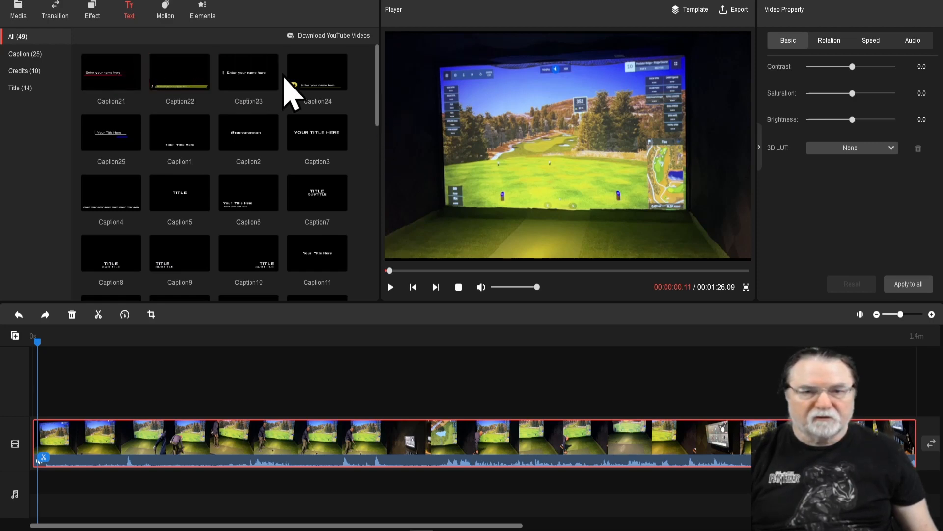
left_click_drag(379, 87, 390, 283)
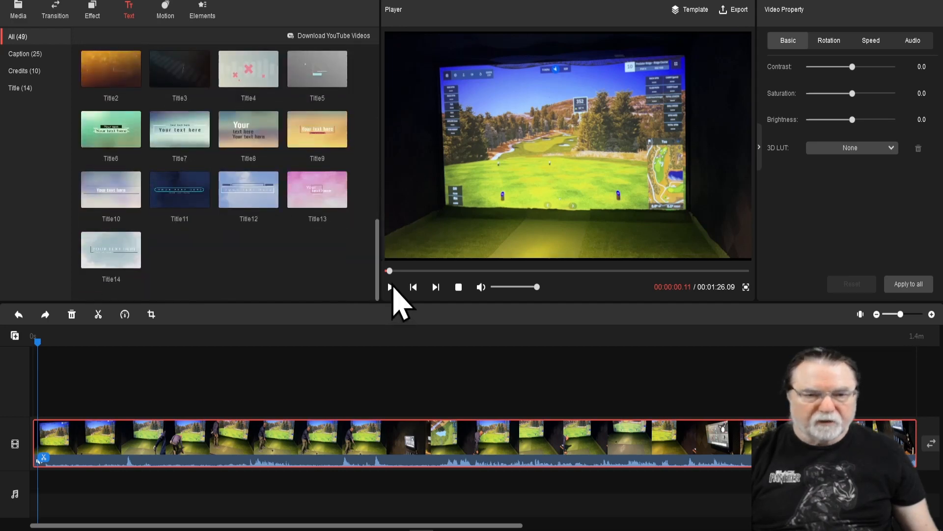
left_click_drag(388, 265, 377, 77)
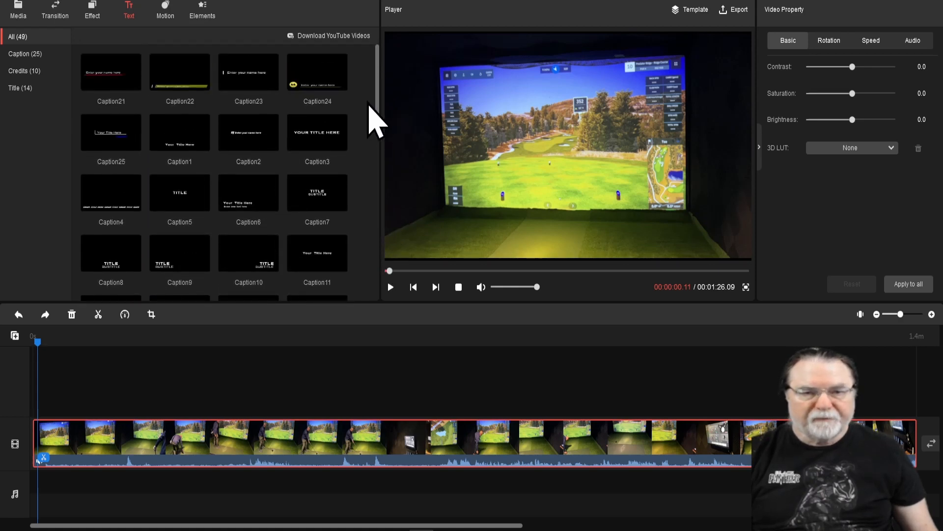
mouse_move(256, 84)
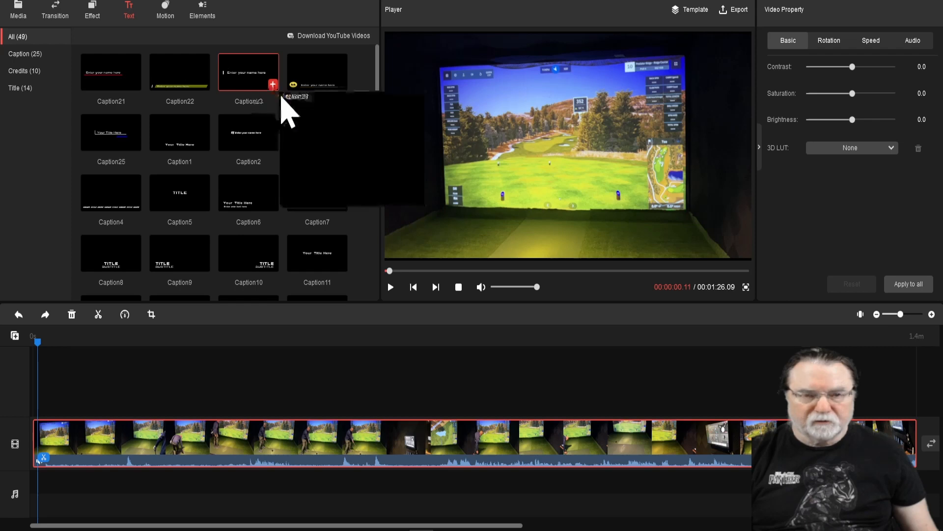
Add a Caption23 caption at the video start showing the golfer's name, with the box fitted
left_click(274, 87)
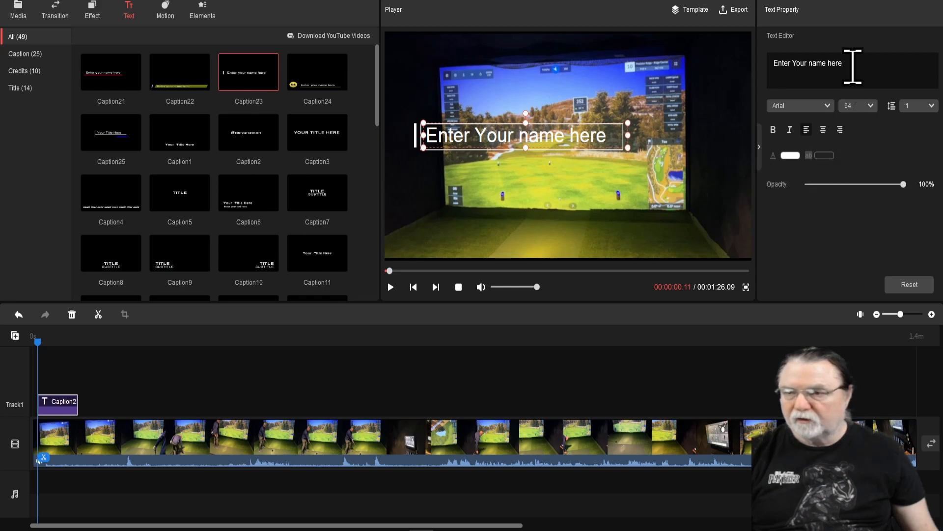
key("BackSpace")
key("BackSpace")
key("BackSpace")
key("BackSpace")
key("BackSpace")
key("BackSpace")
key("BackSpace")
key("BackSpace")
key("BackSpace")
key("BackSpace")
key("BackSpace")
key("BackSpace")
key("BackSpace")
key("BackSpace")
key("BackSpace")
key("BackSpace")
key("BackSpace")
key("BackSpace")
key("BackSpace")
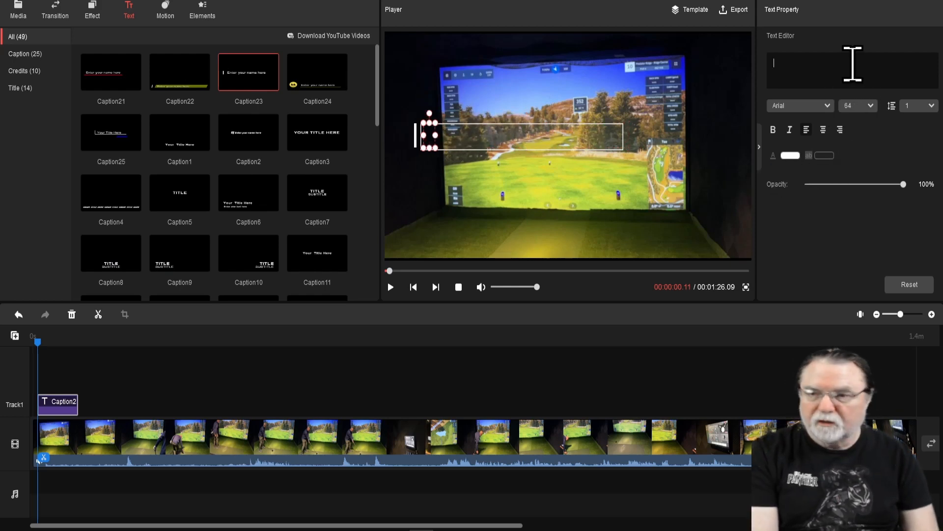
type("Alex The Professor Cheak")
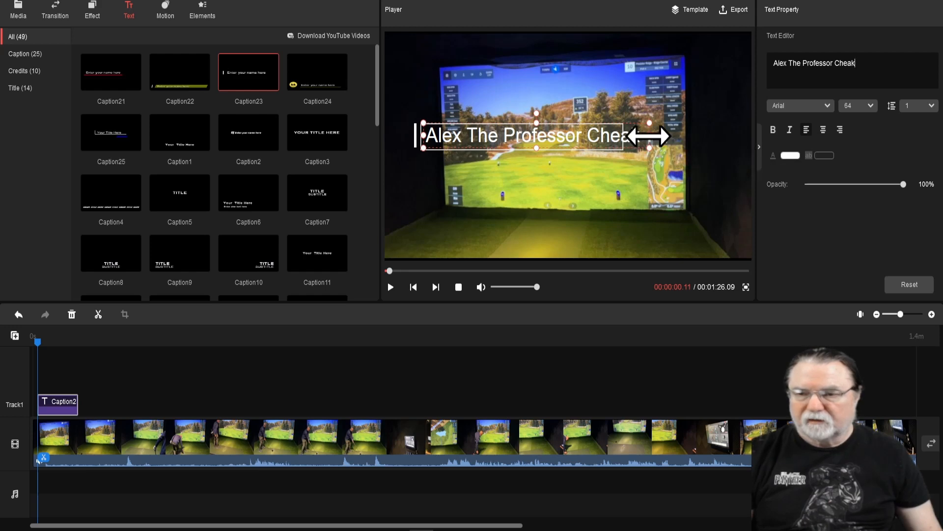
left_click_drag(649, 135, 629, 136)
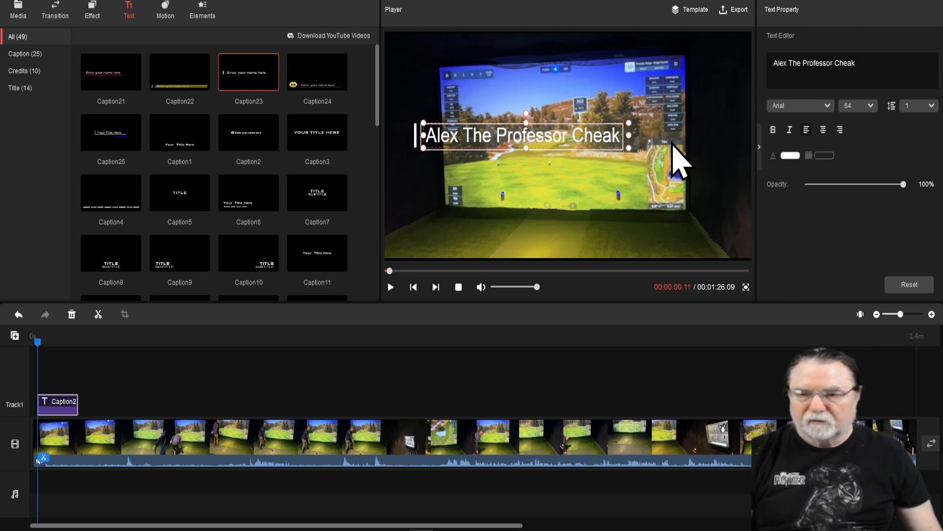
Colour the name caption dark purple and move it up near the top of the frame
left_click(790, 155)
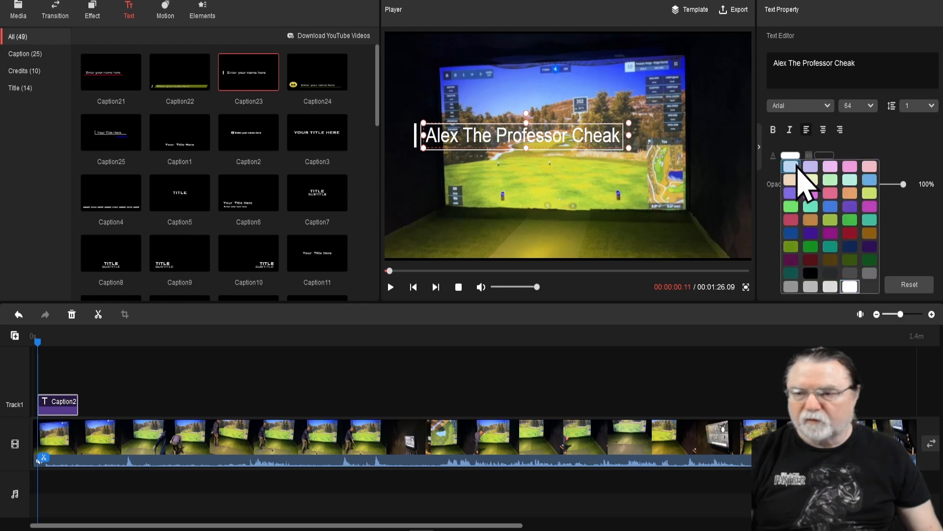
left_click(791, 234)
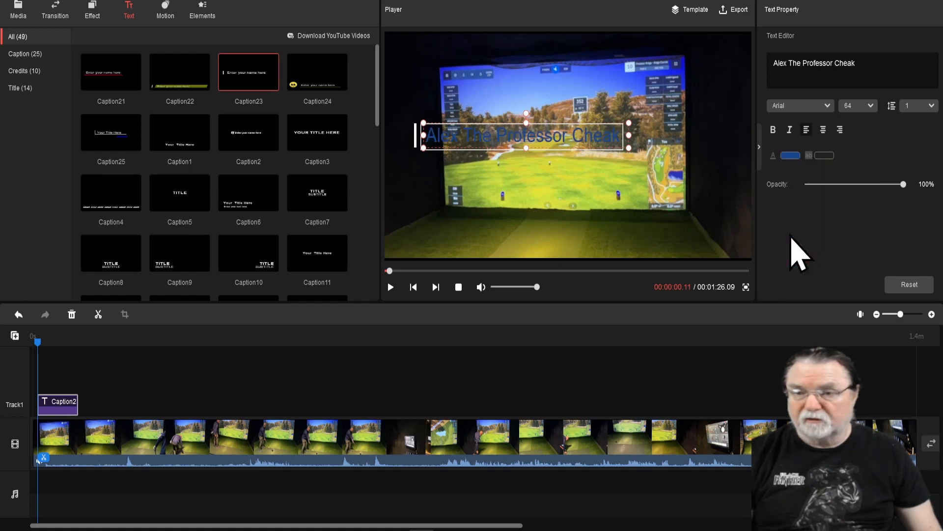
scroll(810, 206, "up", 2)
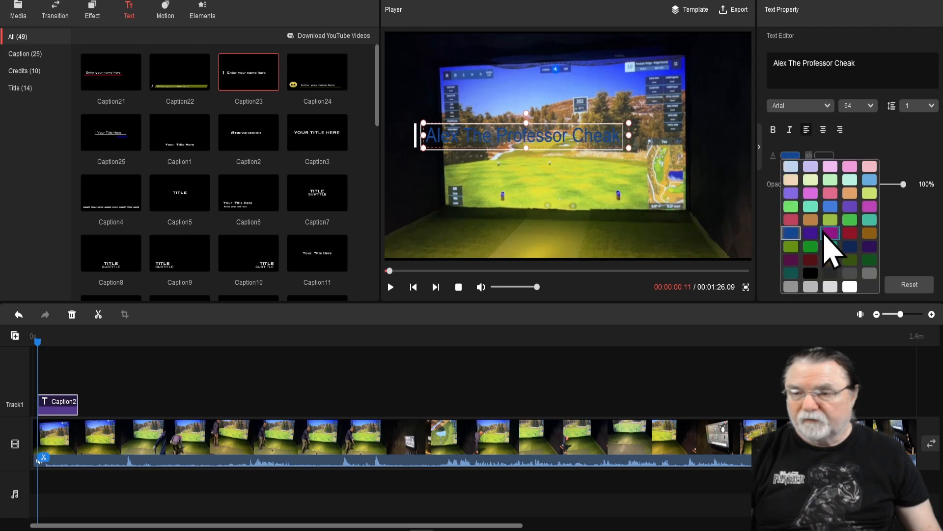
left_click(834, 200)
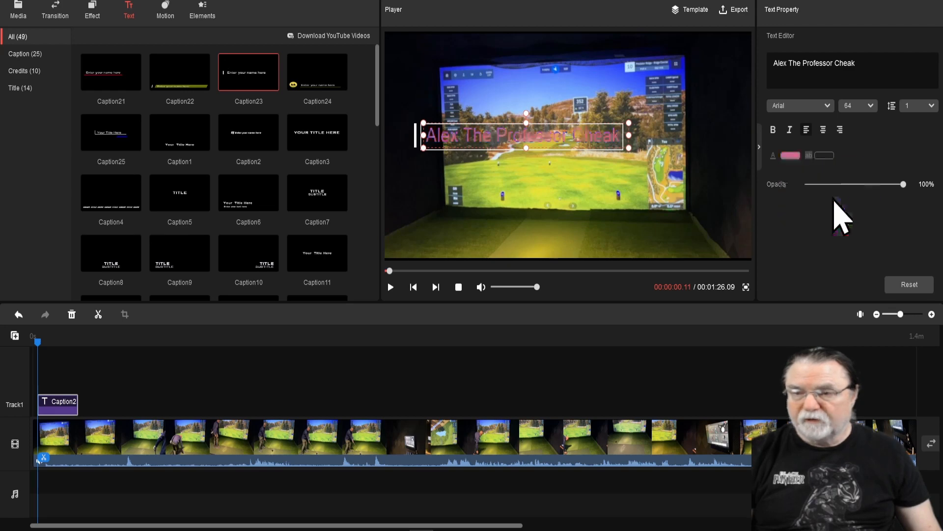
left_click(792, 157)
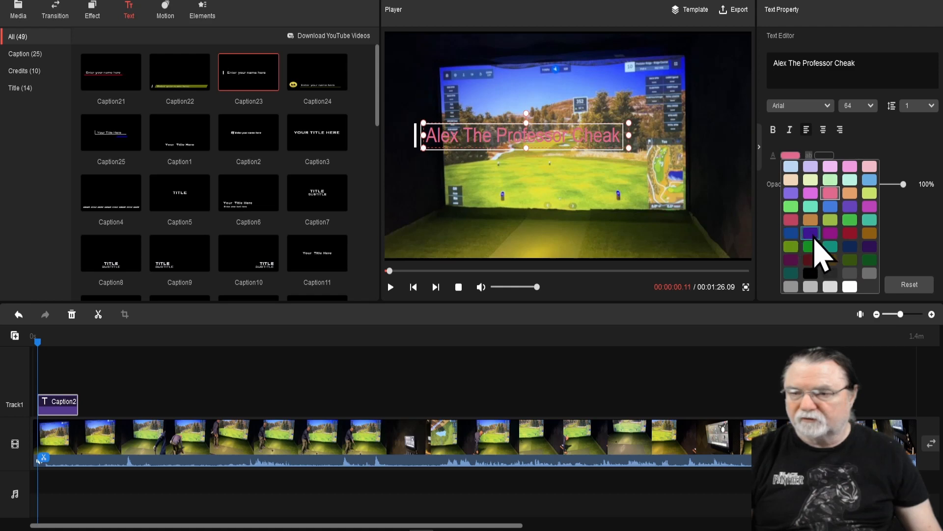
left_click(813, 234)
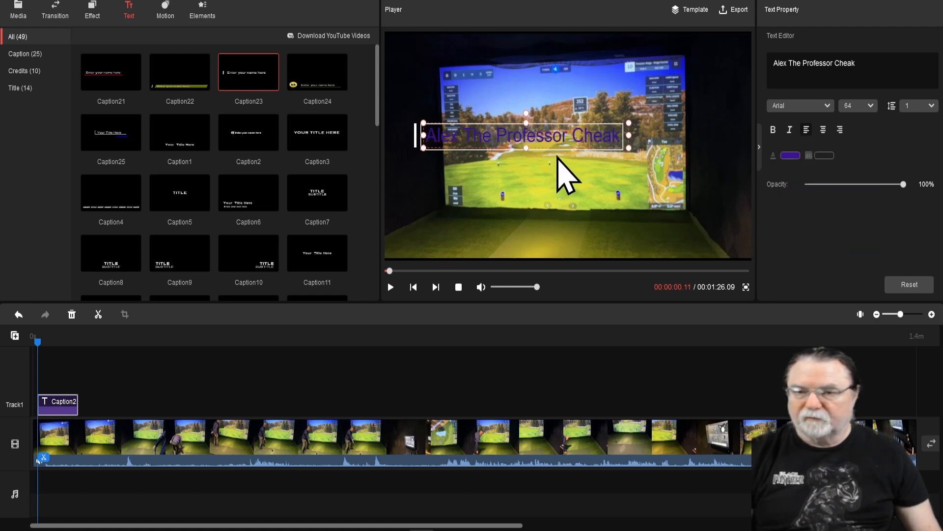
left_click_drag(541, 147, 574, 183)
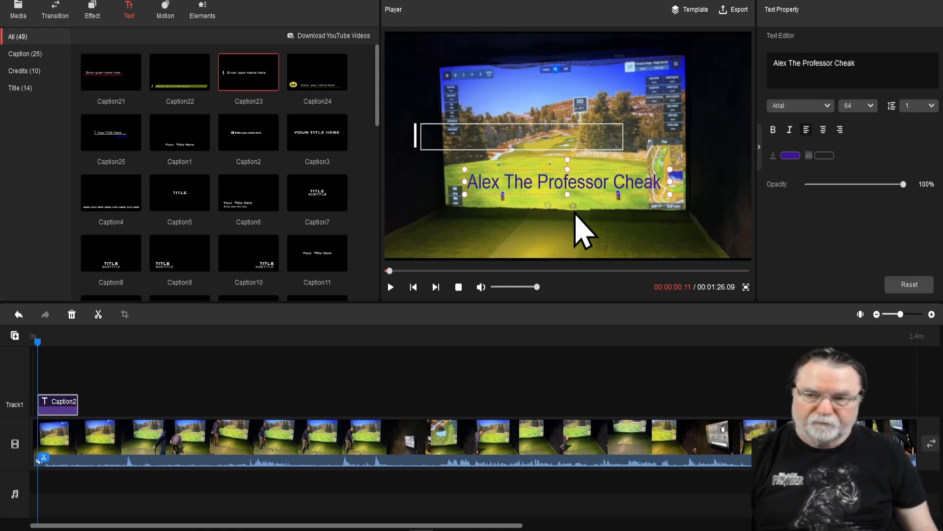
left_click_drag(571, 185, 554, 85)
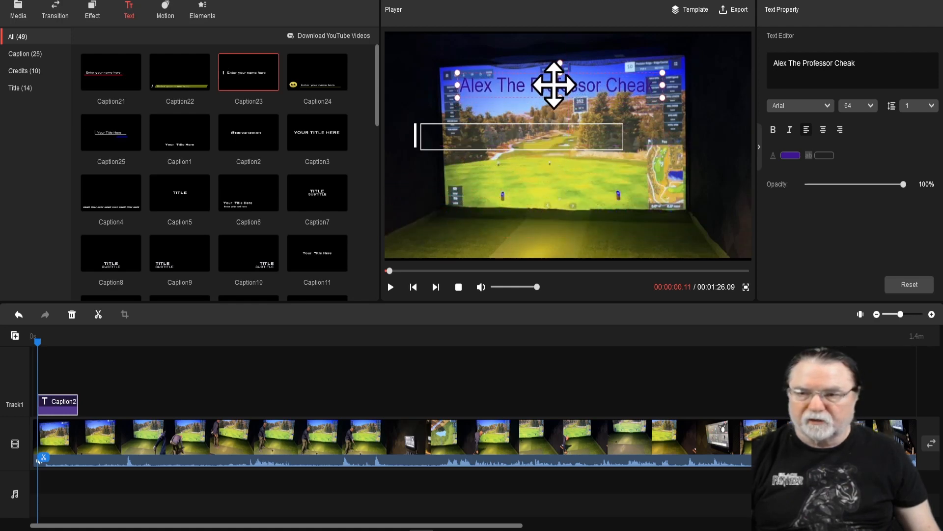
Set the caption font to Basement Grotesque
left_click(827, 106)
scroll(801, 187, "down", 3)
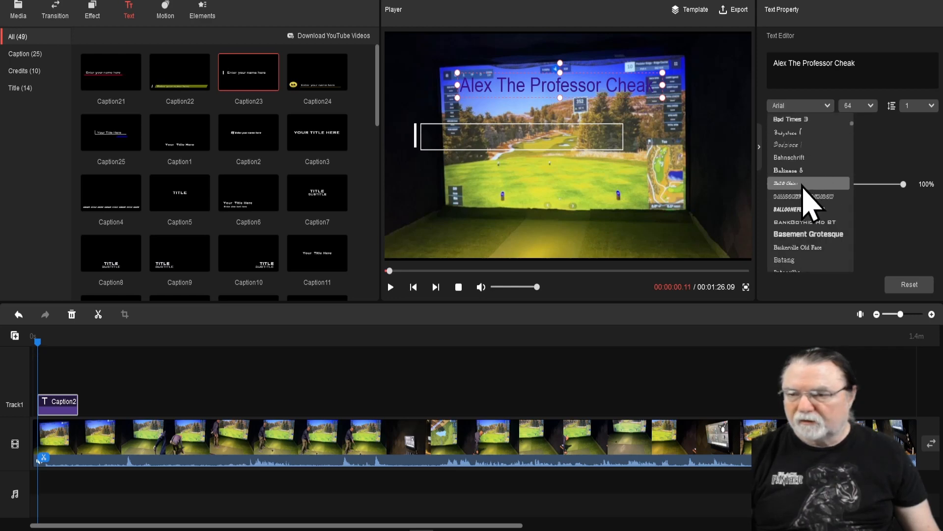
left_click(808, 234)
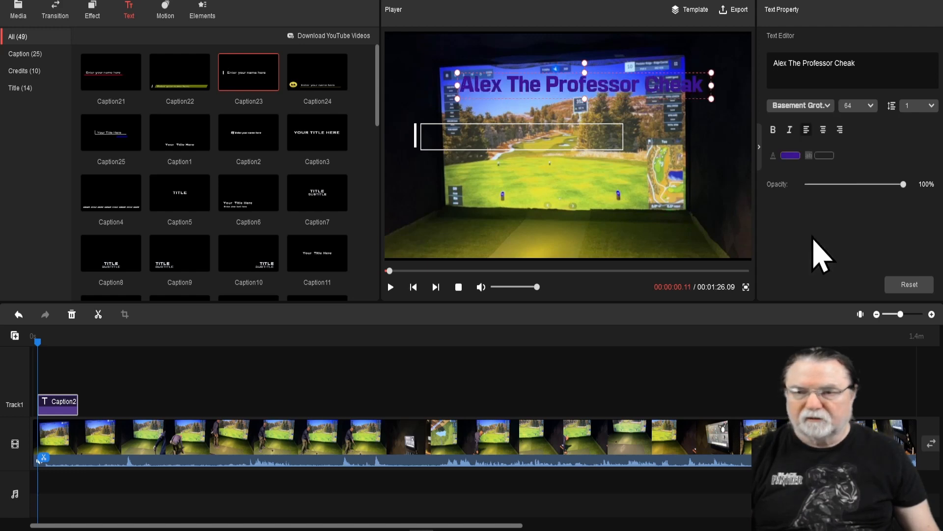
Move the caption to the middle of the video and make its text white
left_click_drag(607, 84, 581, 140)
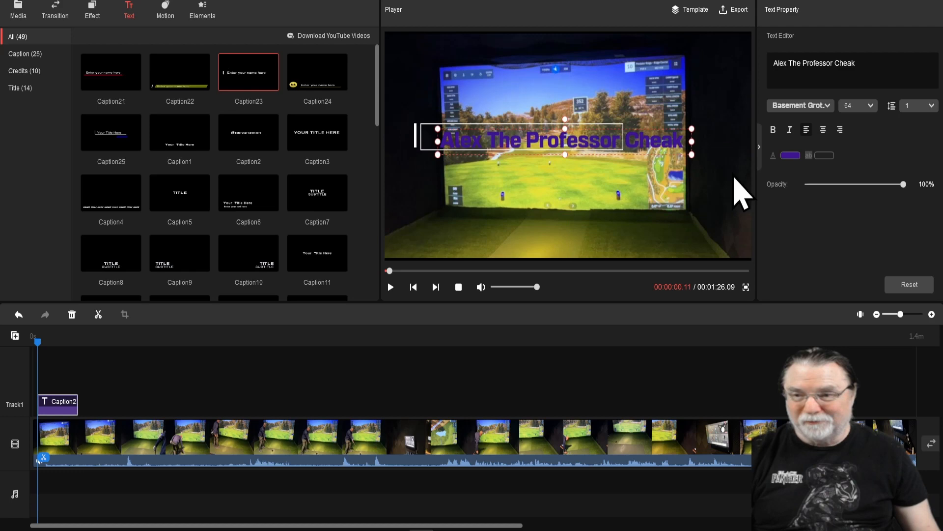
left_click(791, 156)
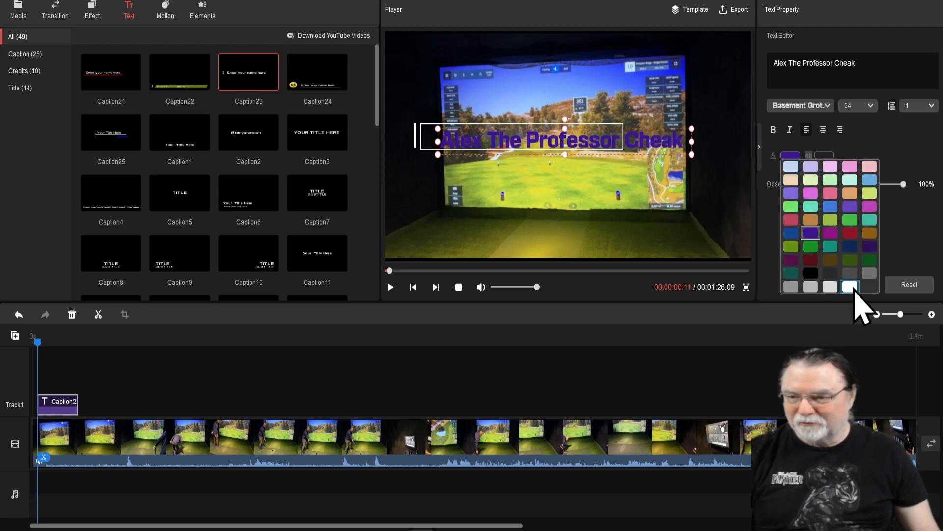
left_click(850, 287)
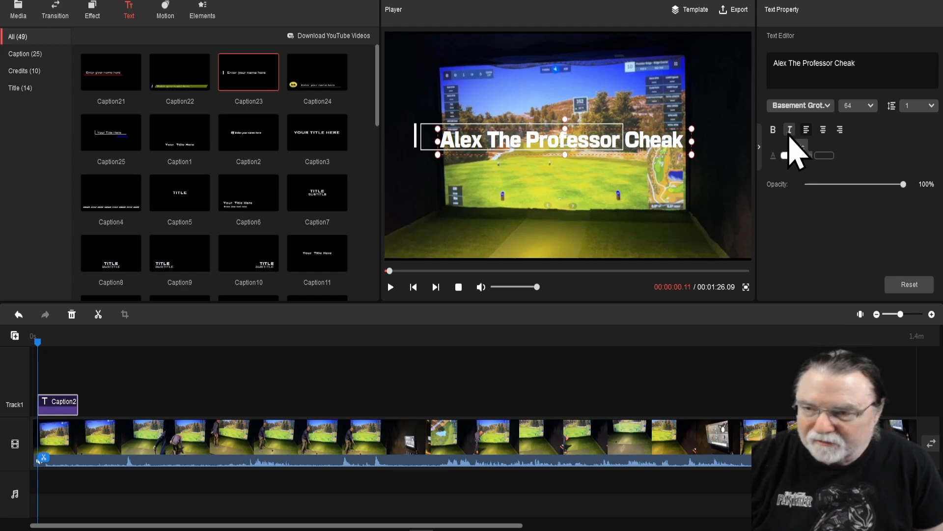
Try the caption at font size 32, then set it back to 64
left_click(870, 106)
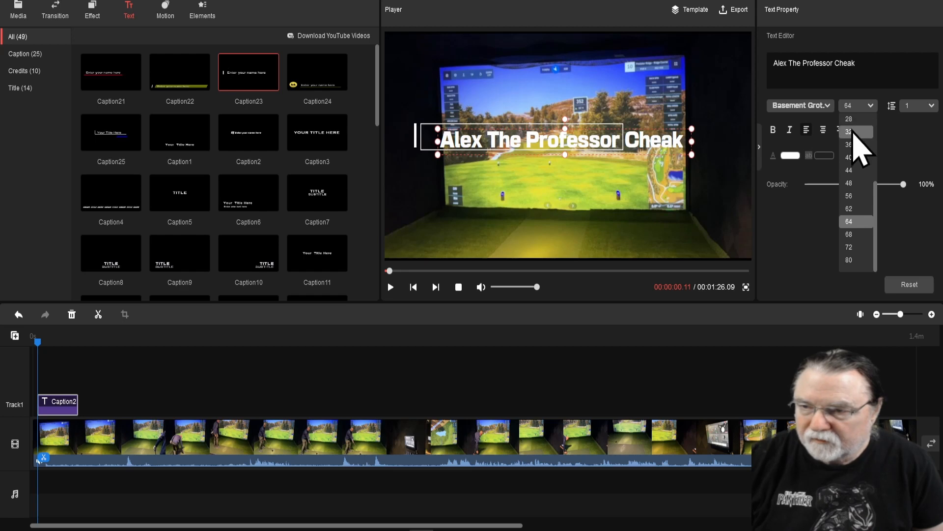
left_click(852, 132)
left_click(870, 107)
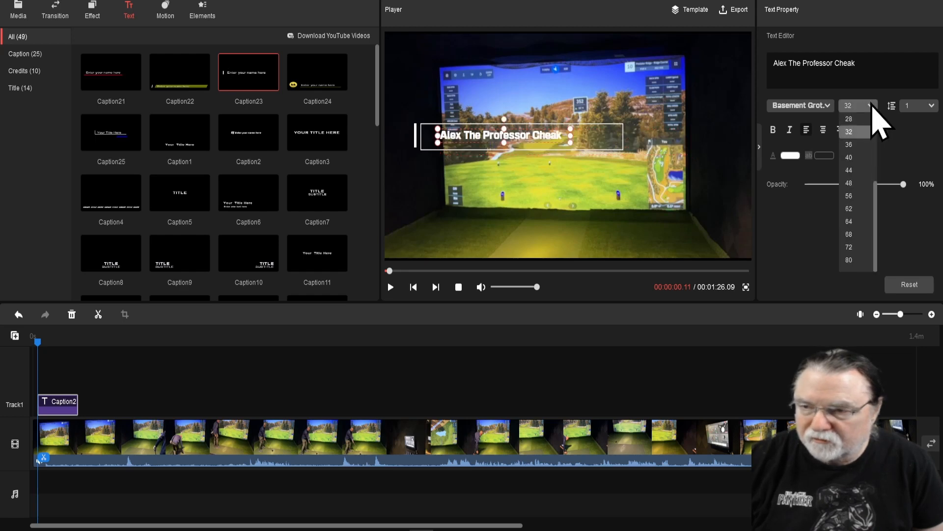
left_click(852, 222)
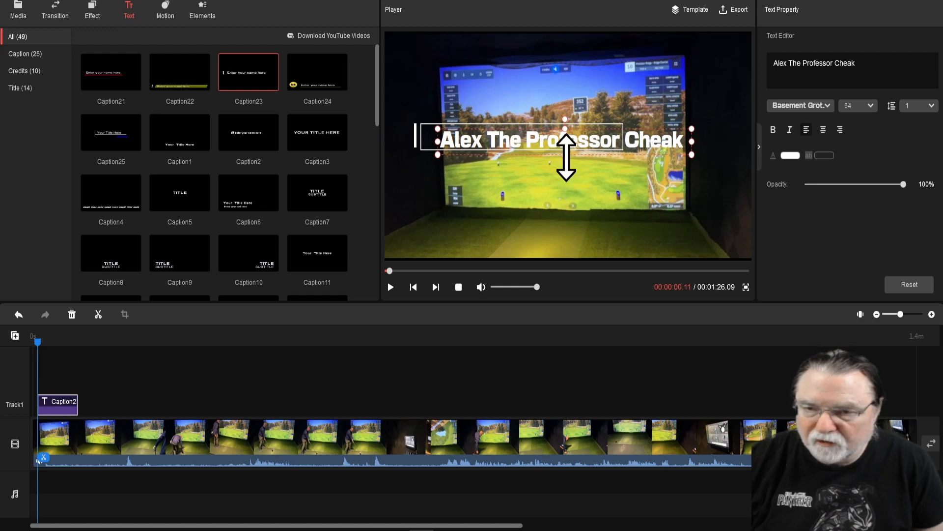
Resize the caption box and move it lower, centred horizontally on the golf video
mouse_move(566, 157)
left_mouse_down()
mouse_move(568, 184)
mouse_move(567, 171)
left_mouse_up()
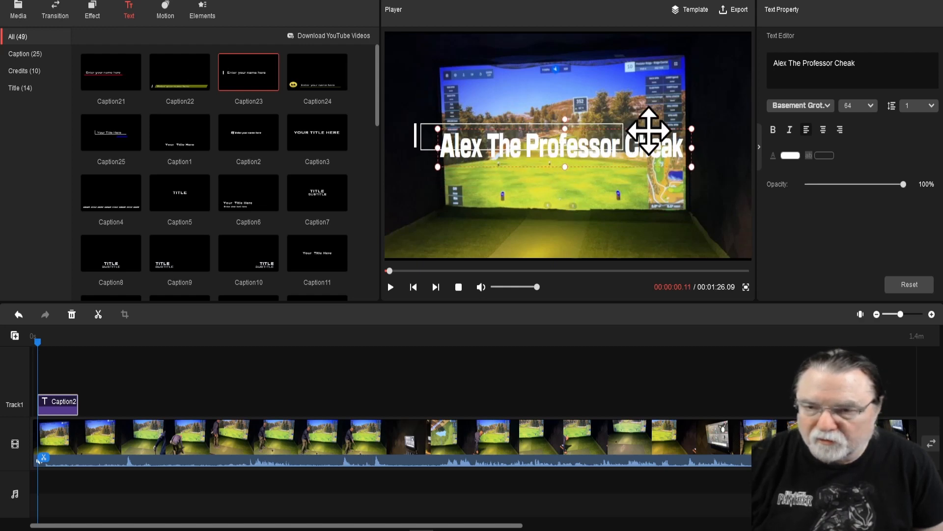
left_click_drag(692, 132, 676, 143)
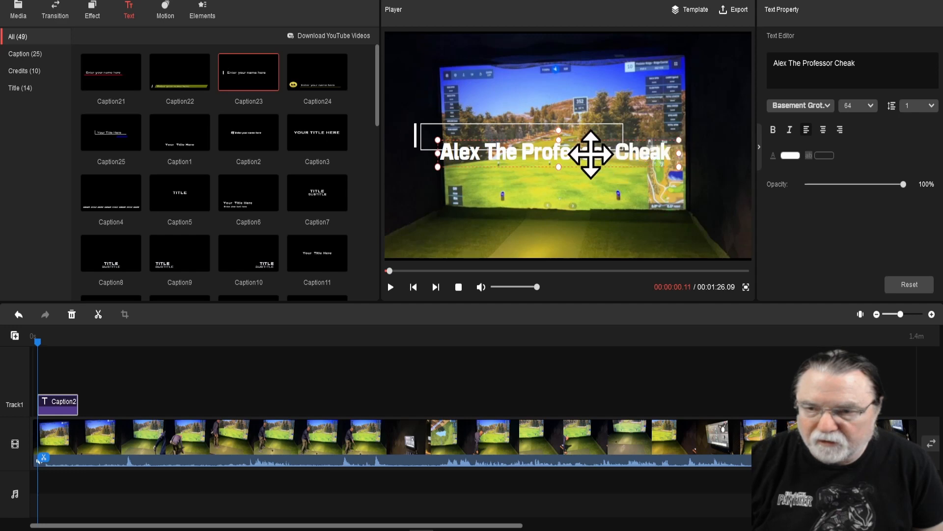
left_click_drag(562, 152, 564, 190)
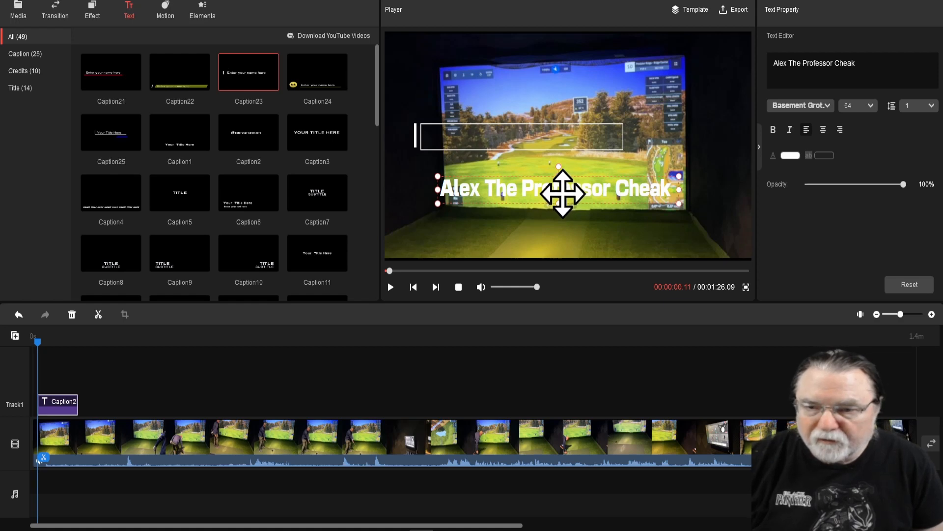
left_click_drag(564, 193, 562, 197)
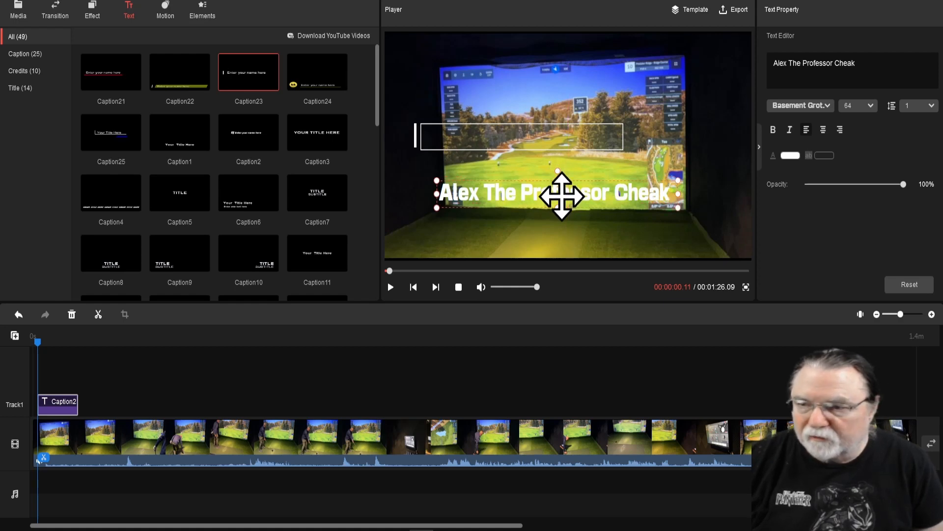
Test line spacing 1.5 and 2, then return the caption to line spacing 1
left_click(933, 106)
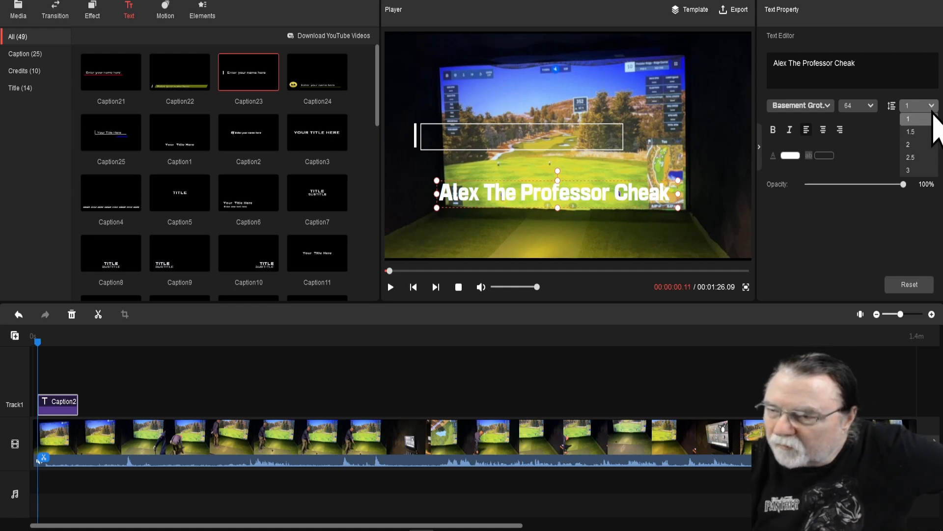
left_click(912, 132)
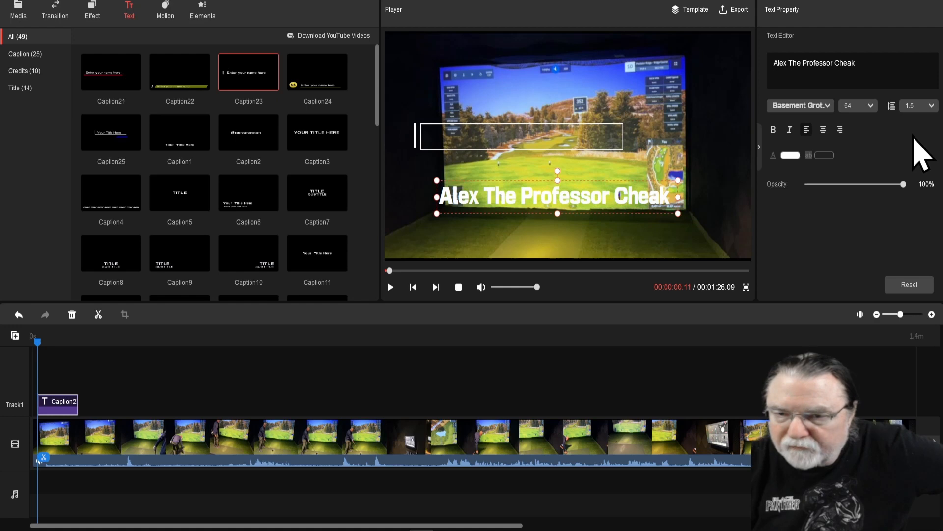
left_click(913, 107)
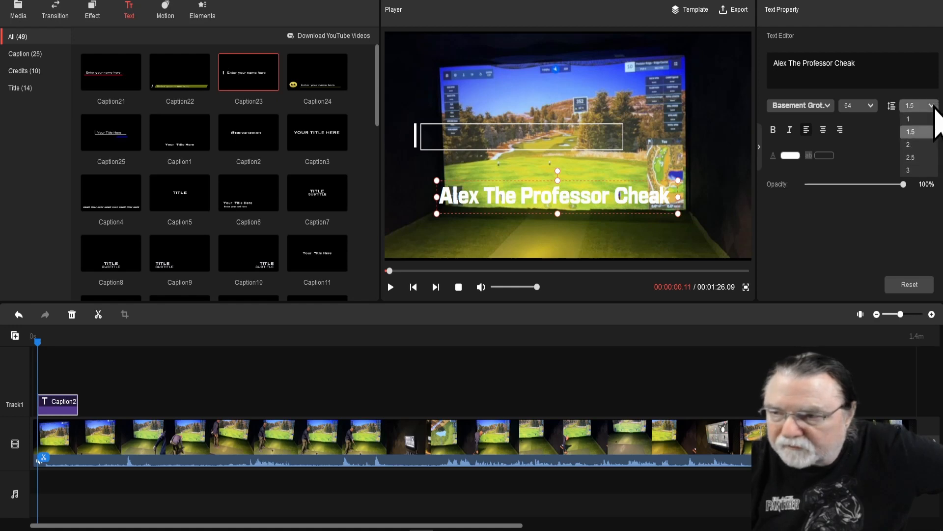
left_click(913, 144)
left_click(927, 105)
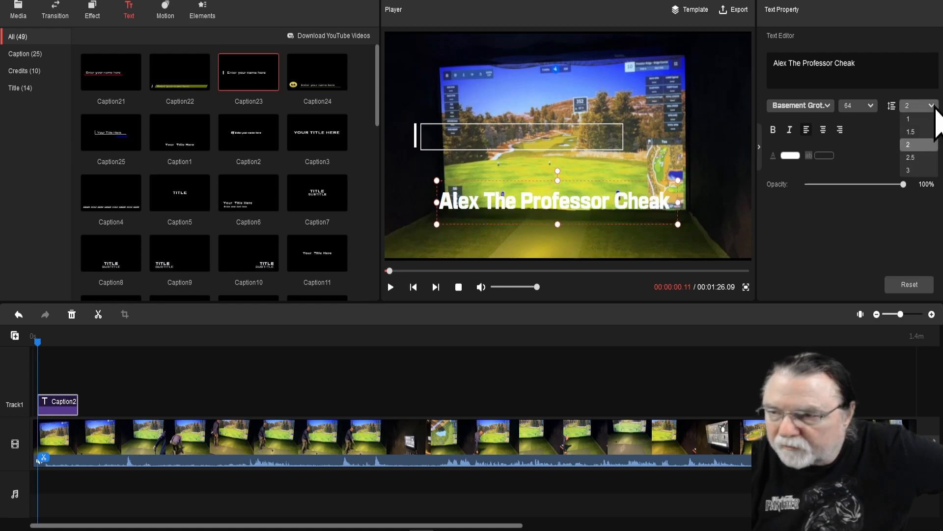
left_click(912, 121)
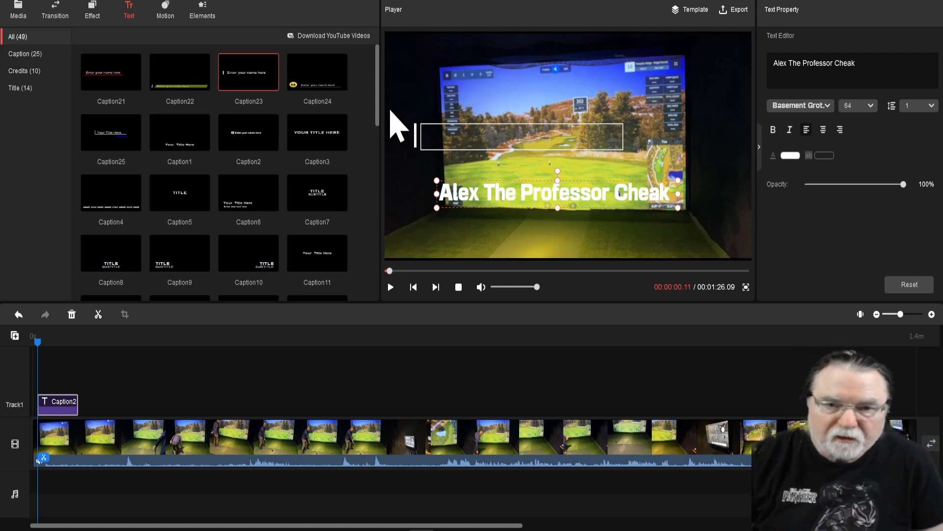
Add the pink Title13 title card after the golf clip and start retyping its 'Your text here' line
left_click_drag(378, 104, 390, 280)
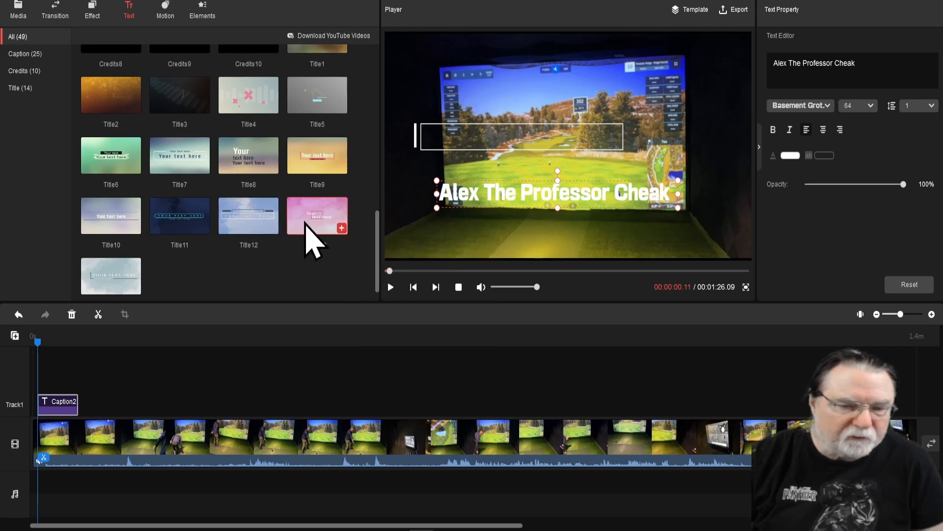
mouse_move(306, 223)
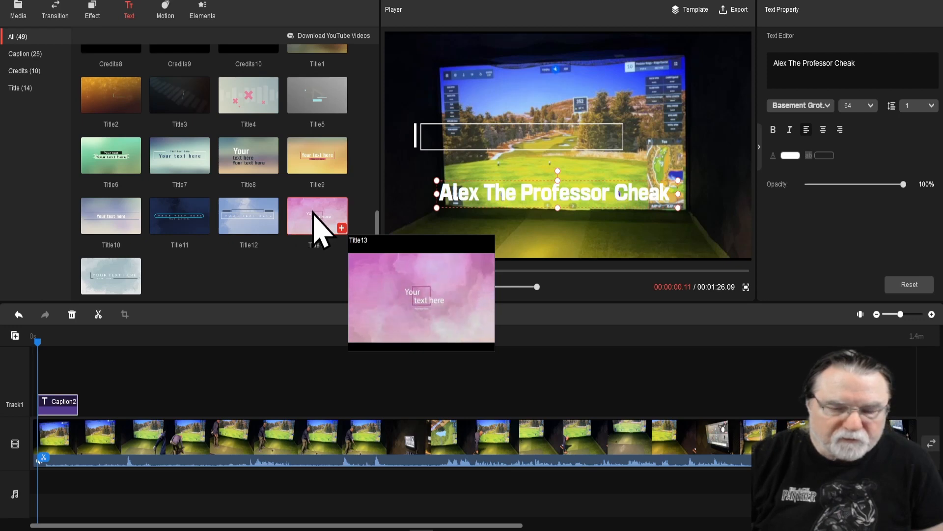
left_click_drag(316, 226, 297, 339)
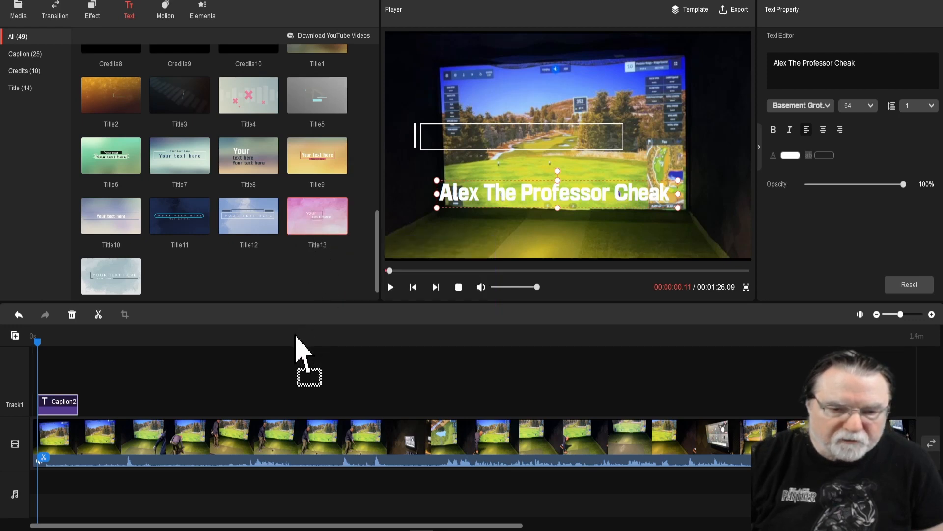
left_click(342, 228)
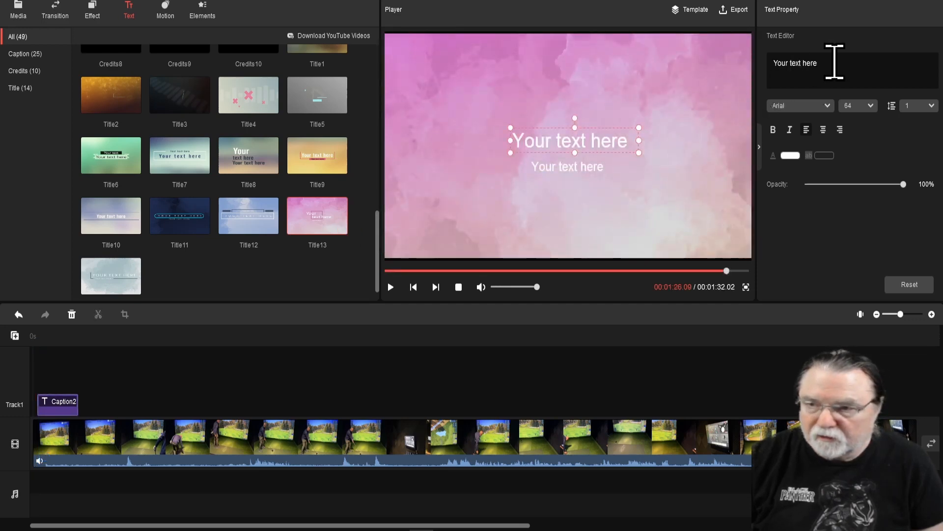
left_click_drag(834, 61, 768, 88)
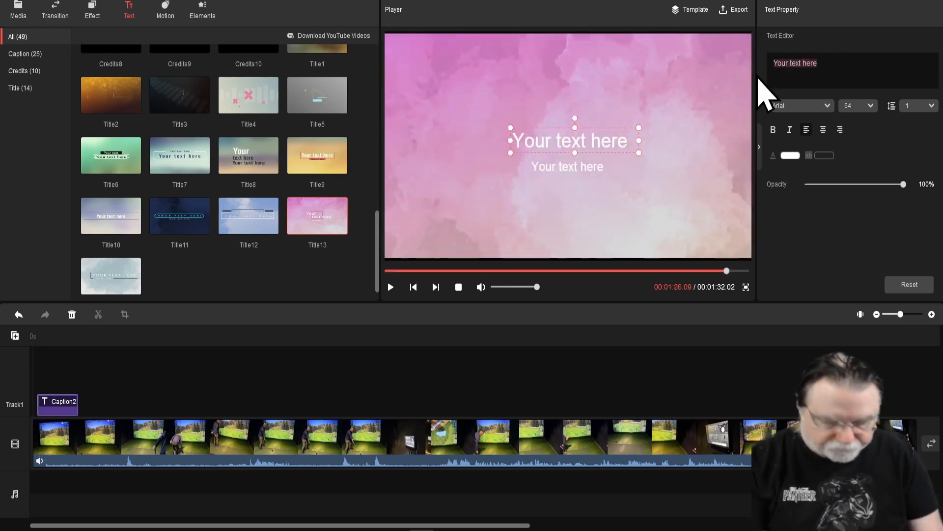
type("Ke")
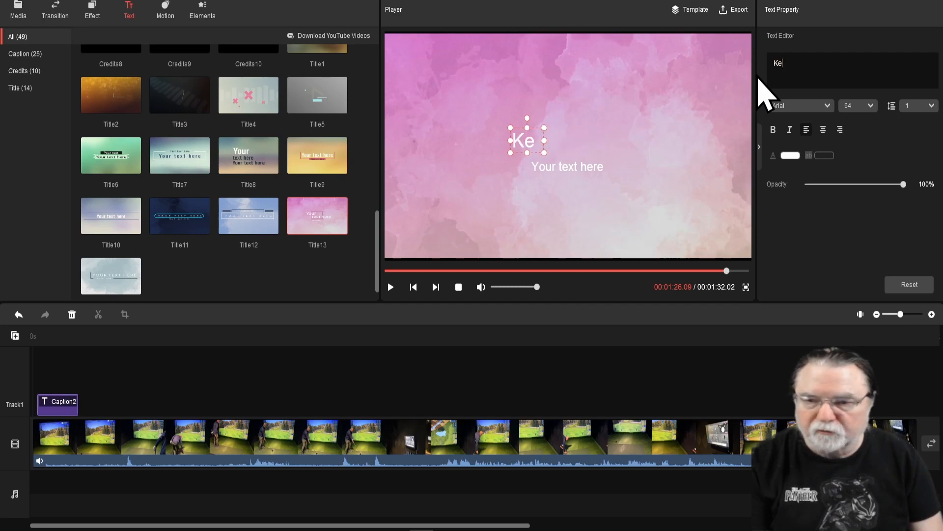
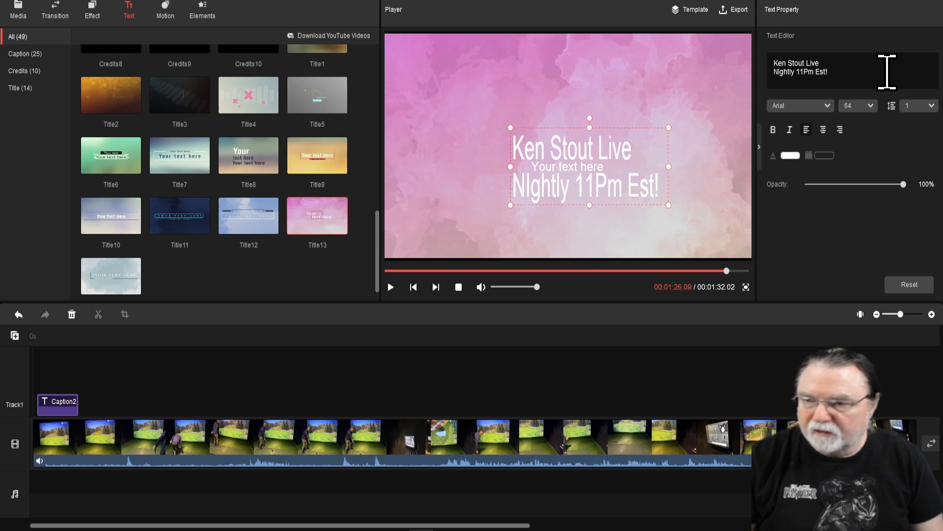
Try fading out the title text with the opacity slider
left_click_drag(904, 185, 929, 185)
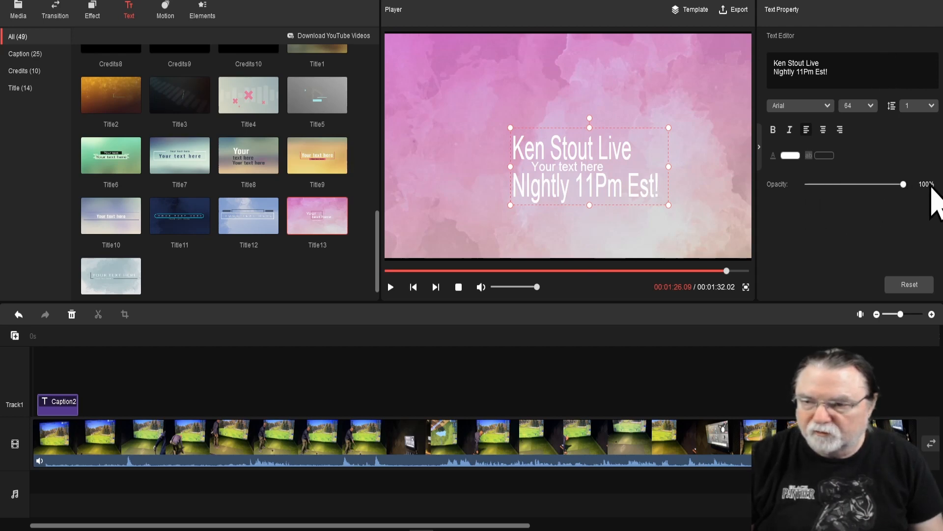
Try teal and lower opacity, then set the title text colour to black
left_click(790, 156)
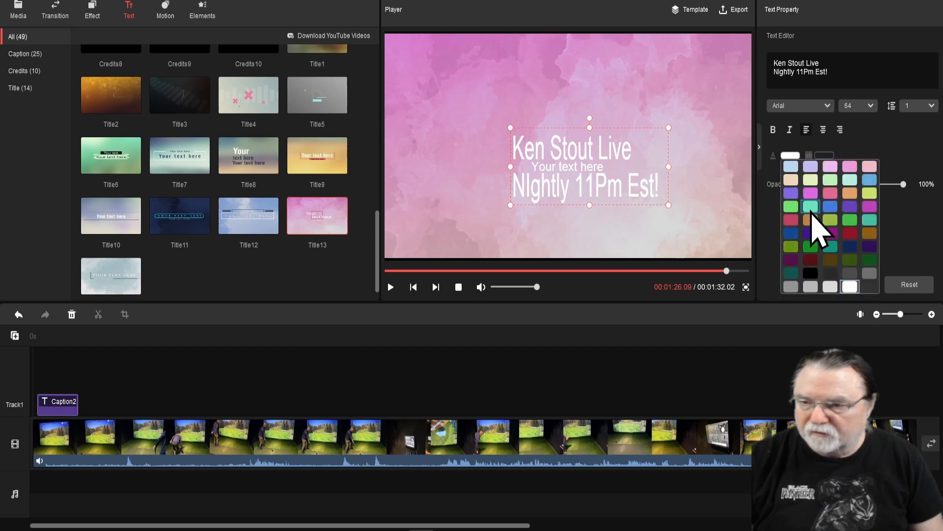
left_click(811, 206)
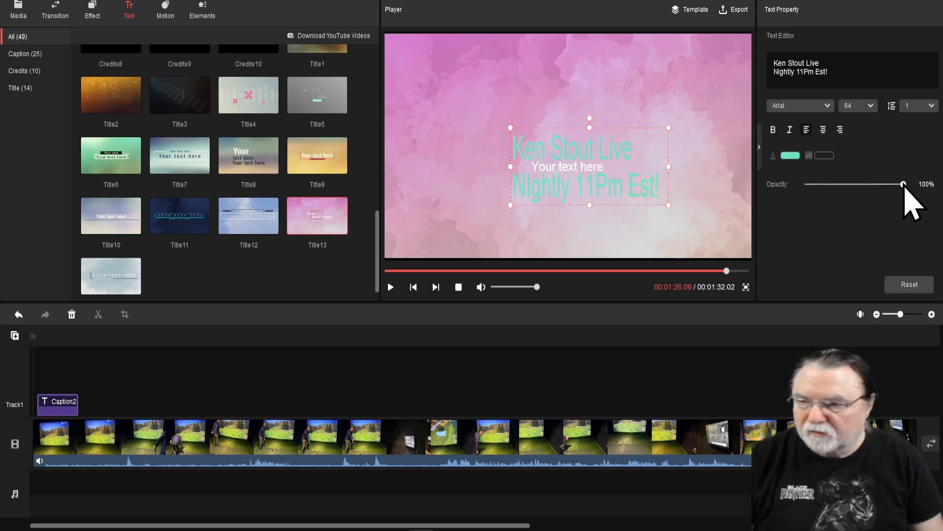
mouse_move(904, 184)
left_mouse_down()
mouse_move(810, 199)
mouse_move(806, 185)
mouse_move(920, 189)
left_mouse_up()
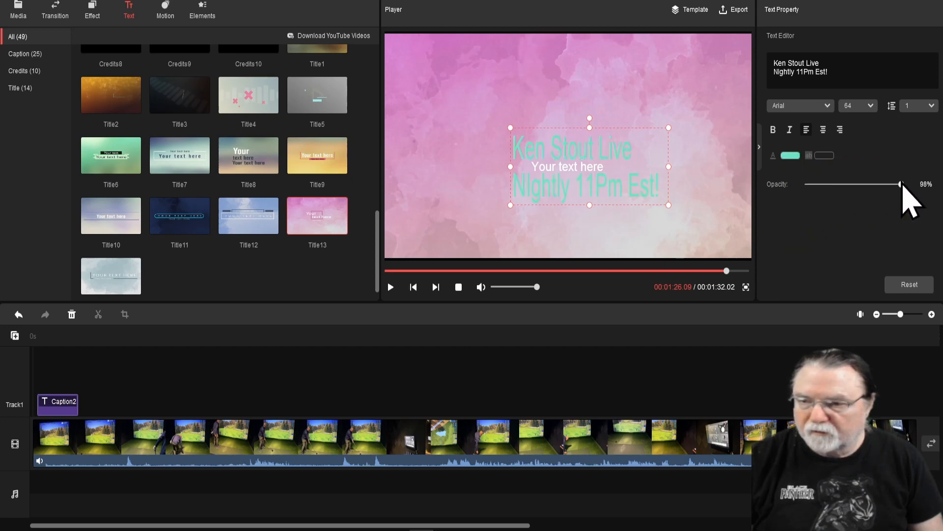
left_click(791, 157)
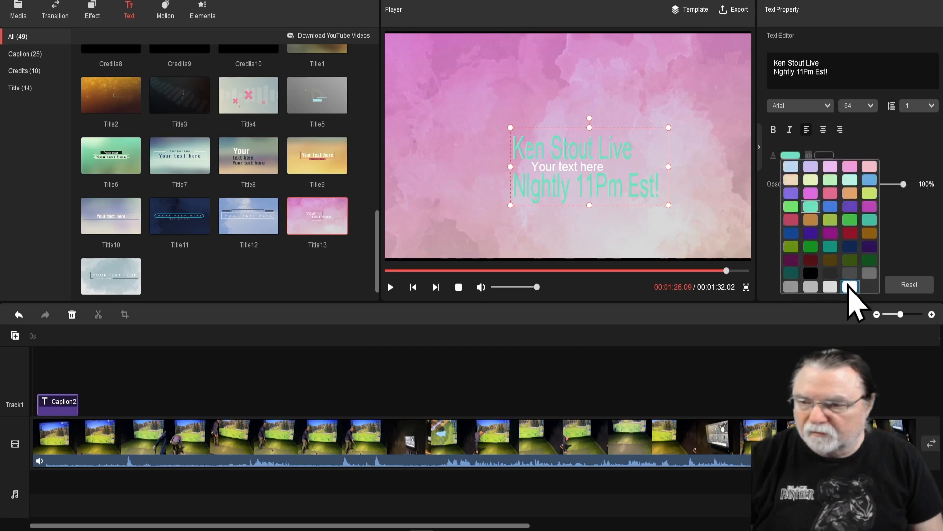
left_click(811, 273)
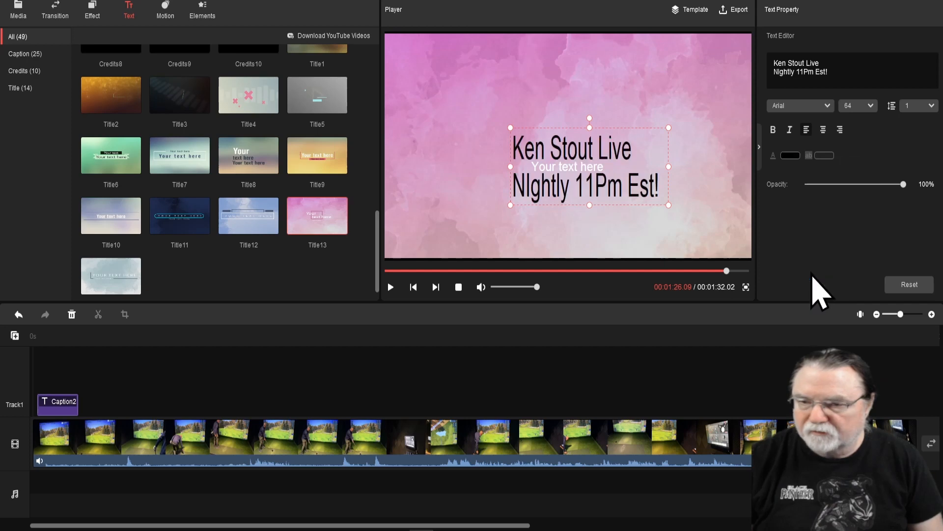
Try a green highlight, then give the title lines a white highlight at 100% opacity
left_click(822, 156)
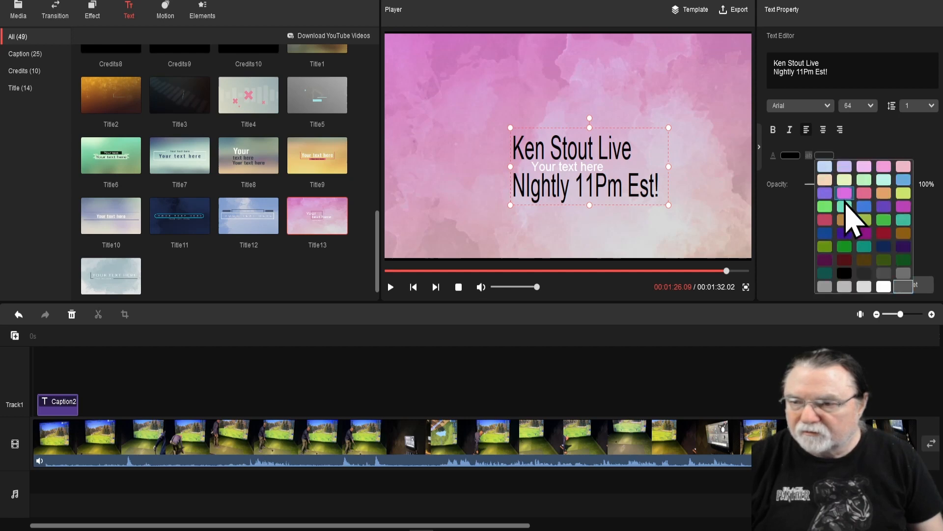
left_click(825, 207)
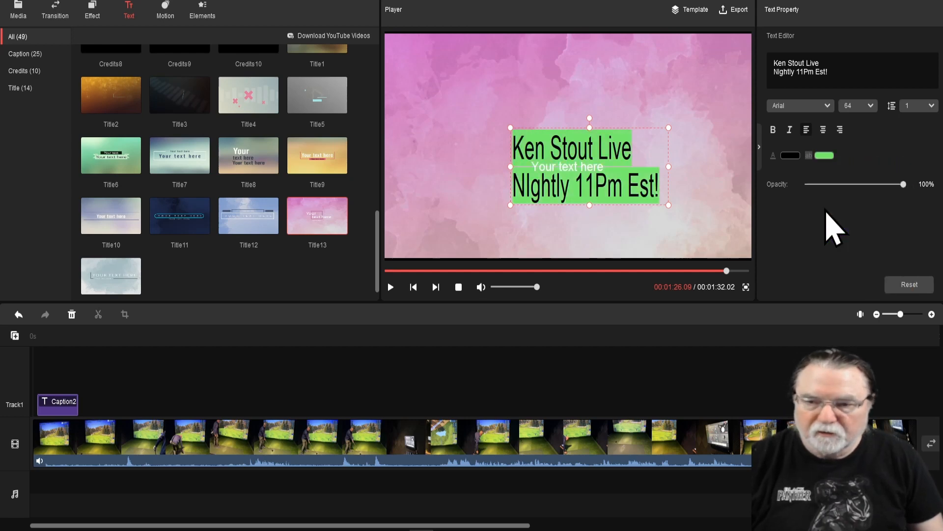
left_click(825, 156)
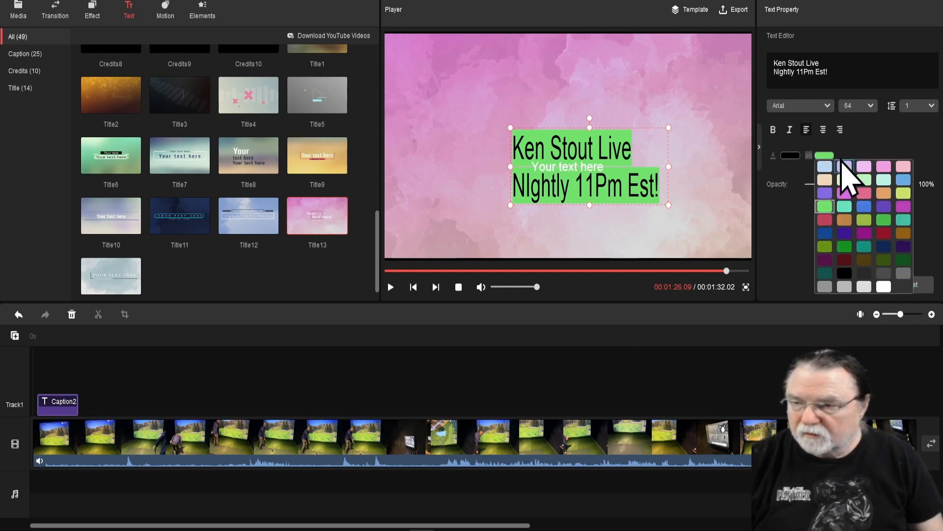
left_click(828, 154)
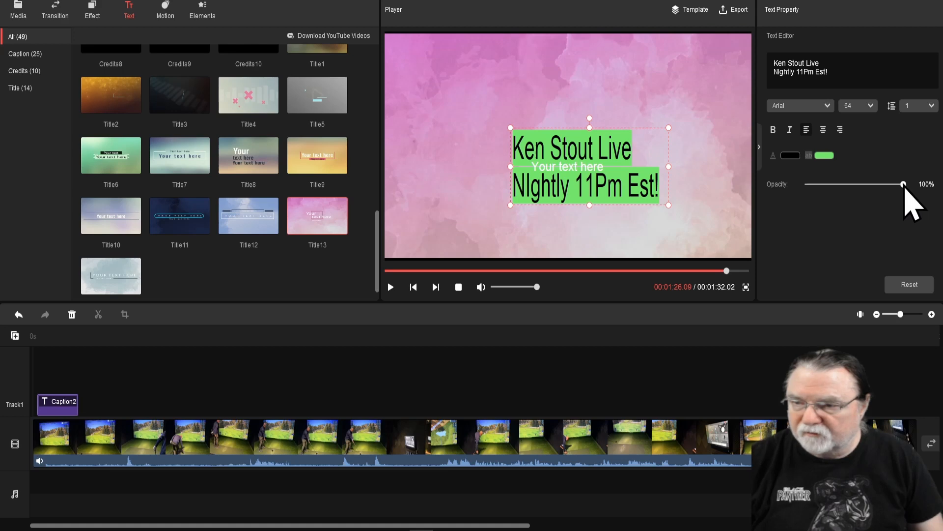
mouse_move(904, 185)
left_mouse_down()
mouse_move(806, 185)
mouse_move(905, 184)
left_mouse_up()
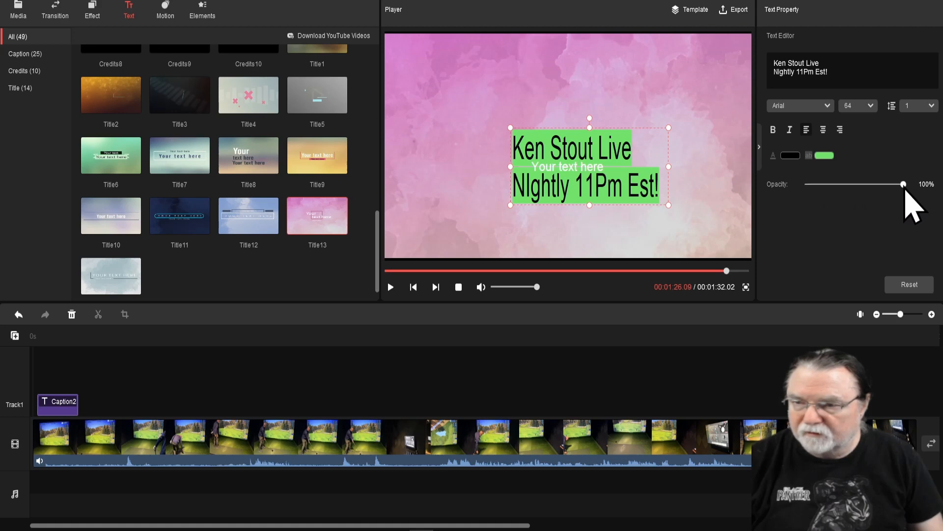
left_click(825, 156)
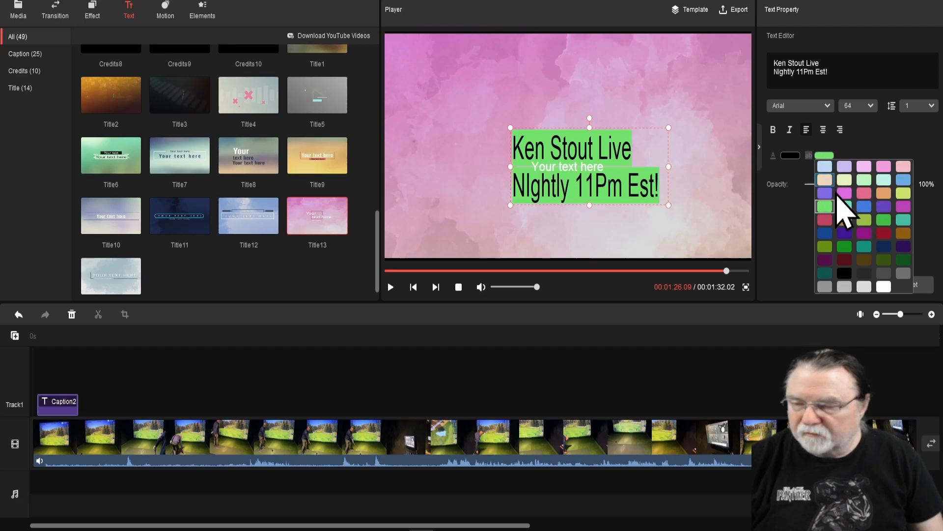
left_click(885, 288)
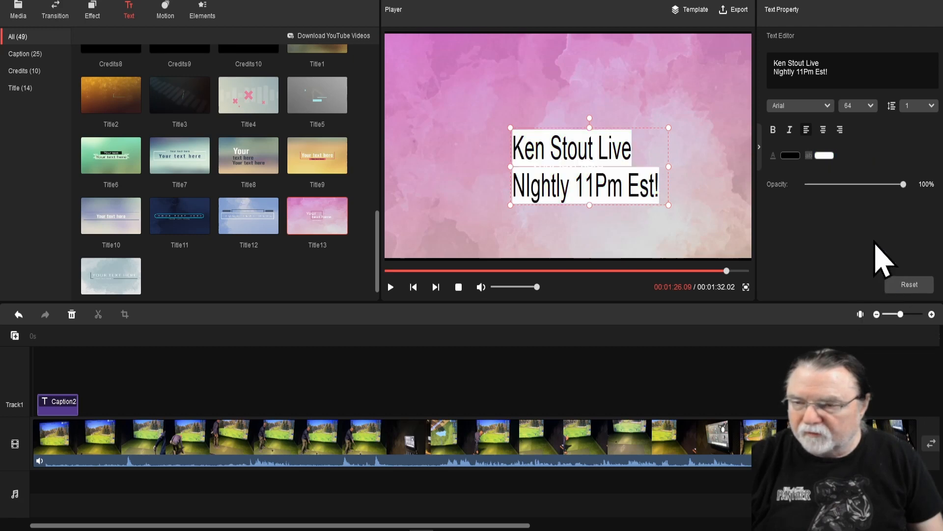
left_click(825, 156)
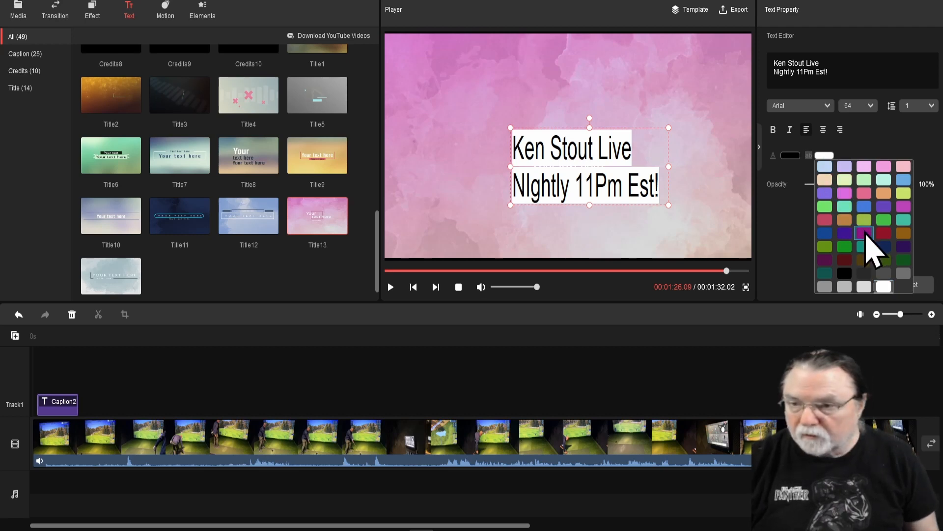
left_click(804, 223)
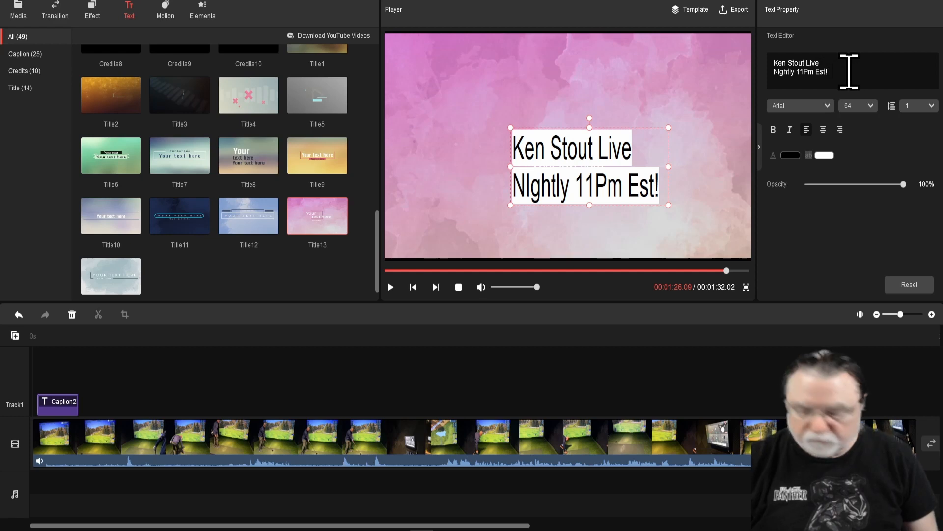
Retype the second title line as 'Nightly 11 Pm Est' and move the placeholder text upward
key("ctrl+z")
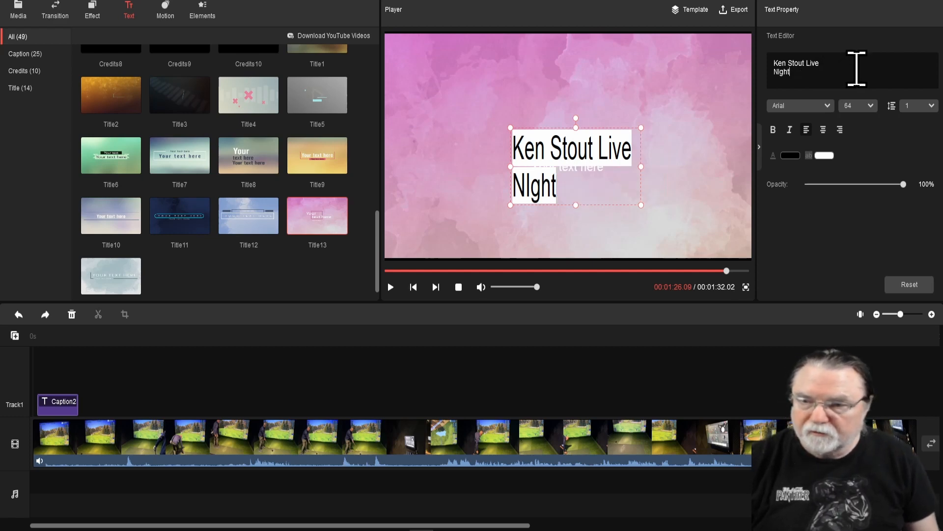
type("ly 1")
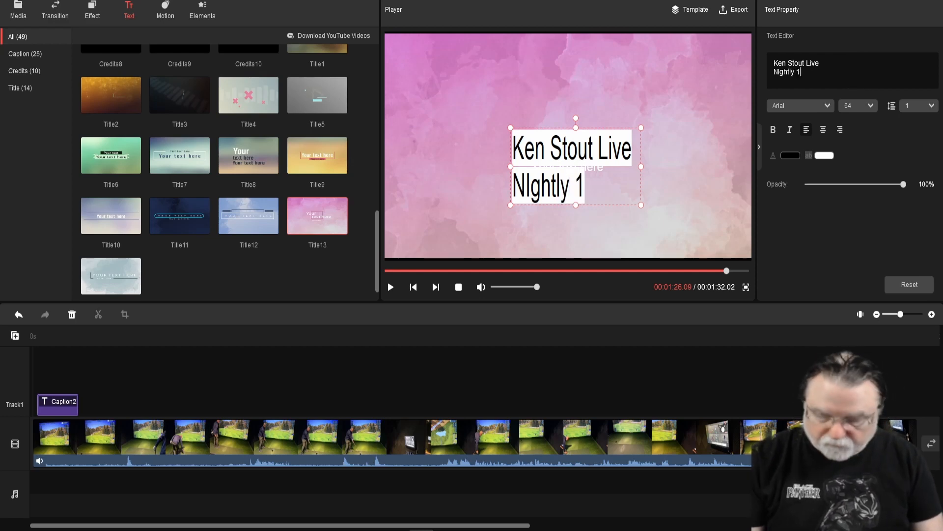
type("1 P:")
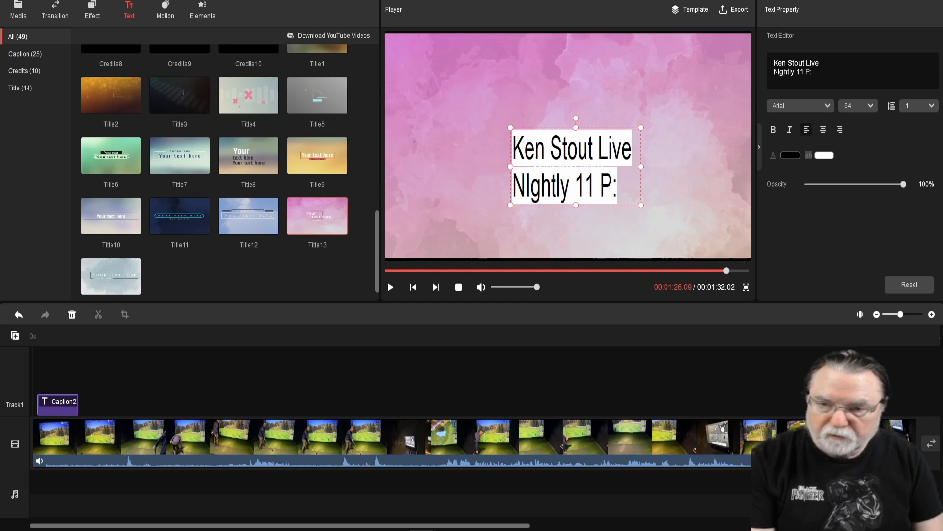
key("BackSpace")
type("m")
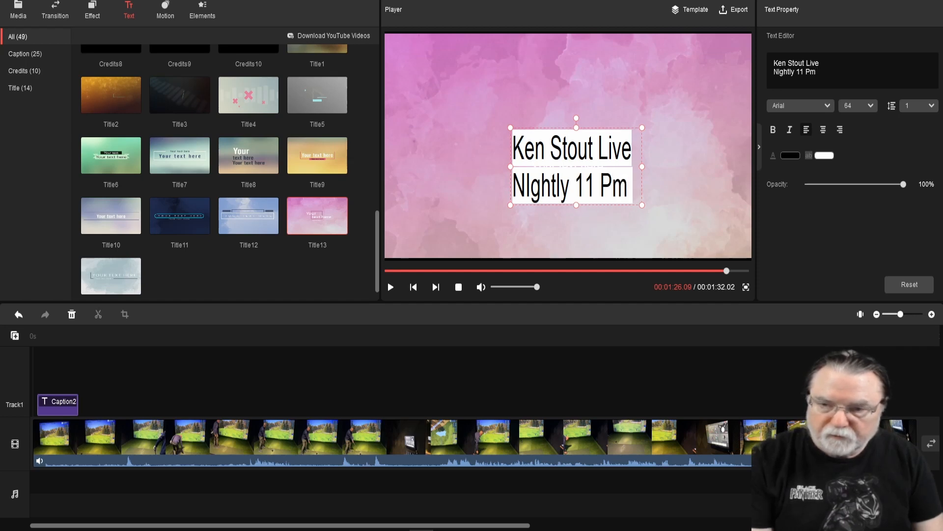
type(" Est")
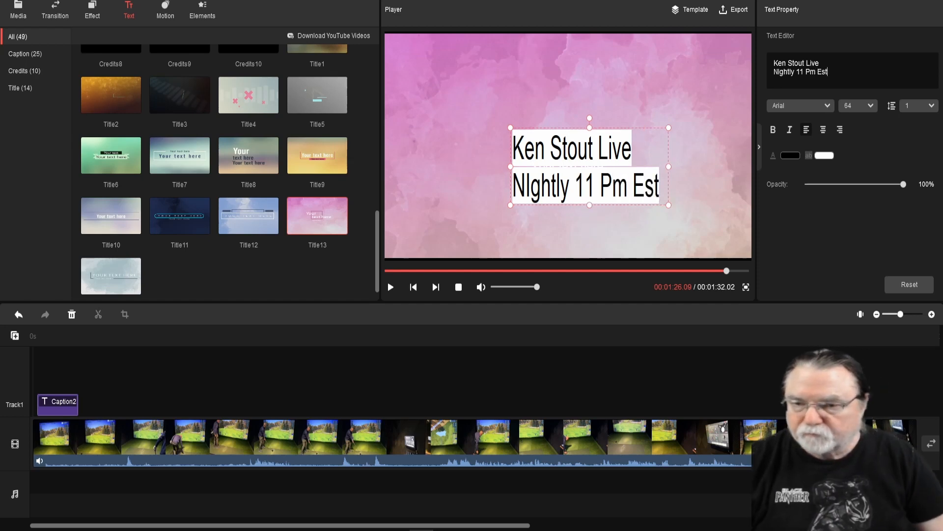
left_click_drag(607, 172, 600, 93)
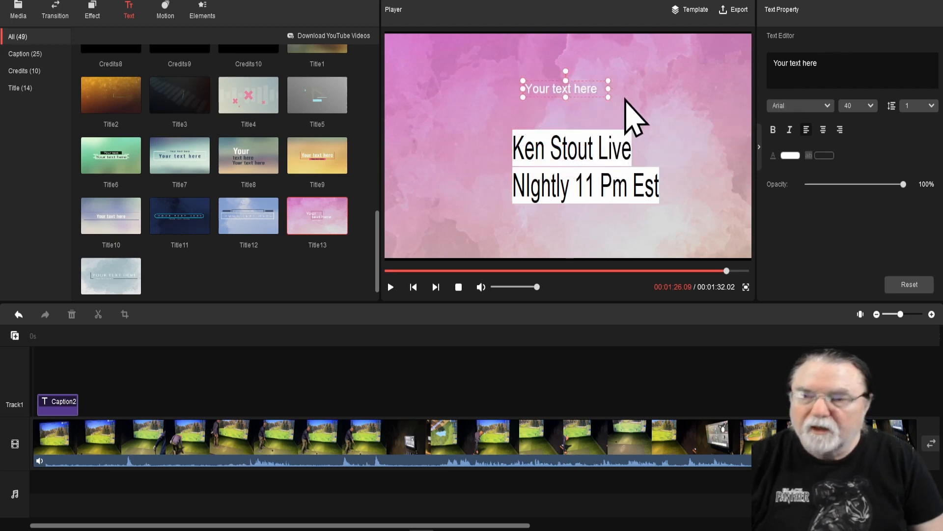
Move the placeholder below the title and change it to 'Join the Zoom Homies for a Chat'
left_click(583, 157)
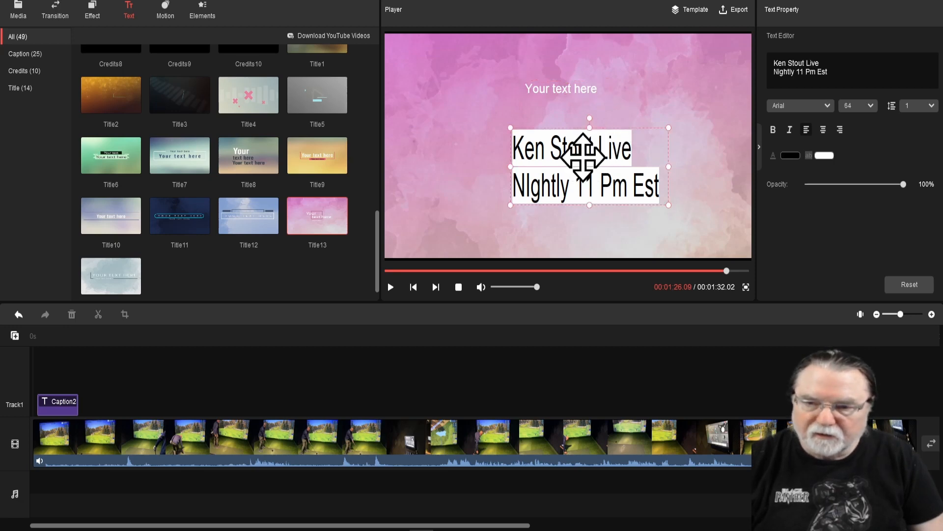
left_click(573, 88)
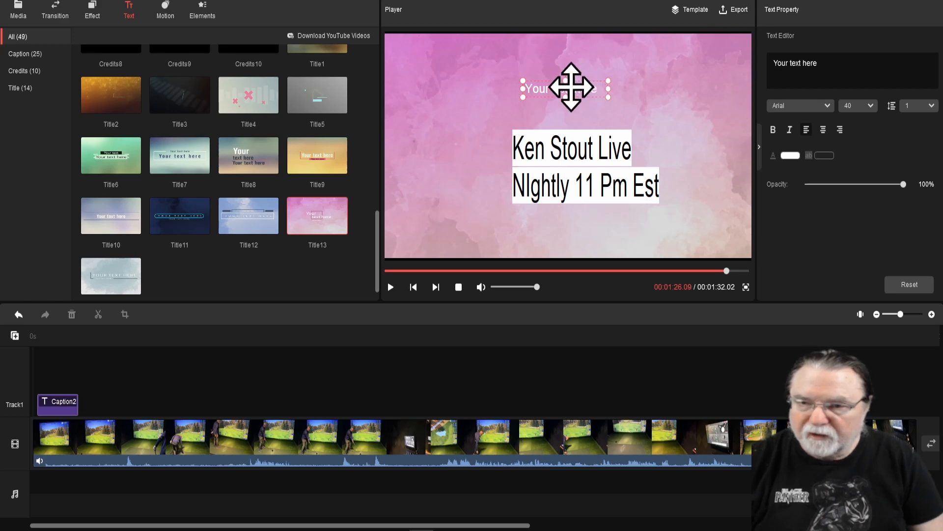
left_click_drag(569, 84, 580, 223)
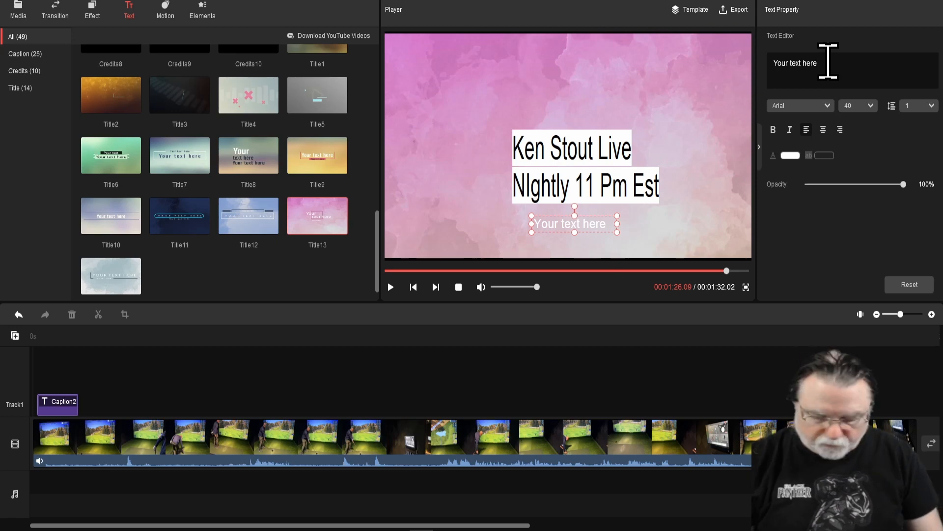
key("BackSpace")
key("BackSpace")
key("BackSpace")
key("BackSpace")
key("BackSpace")
key("BackSpace")
key("BackSpace")
key("BackSpace")
key("BackSpace")
key("BackSpace")
key("BackSpace")
key("BackSpace")
key("BackSpace")
key("BackSpace")
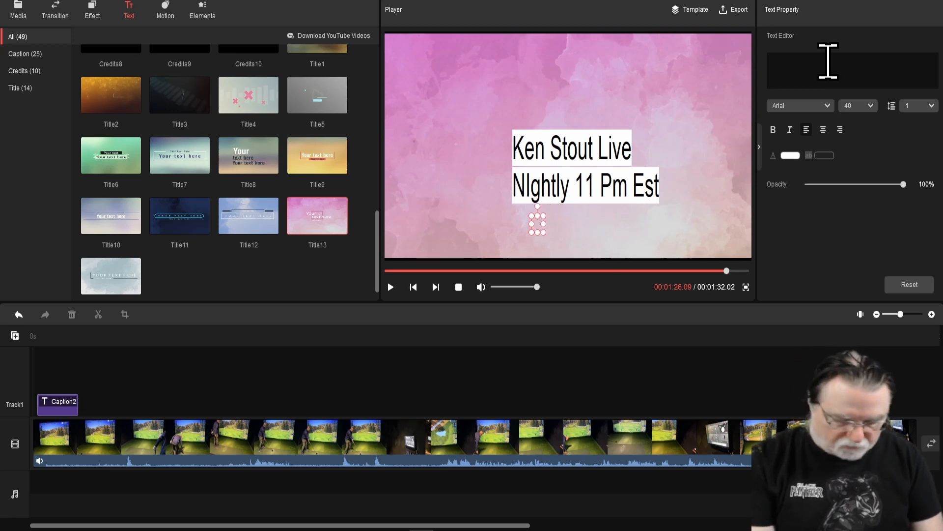
type("Join the Zoom Ho")
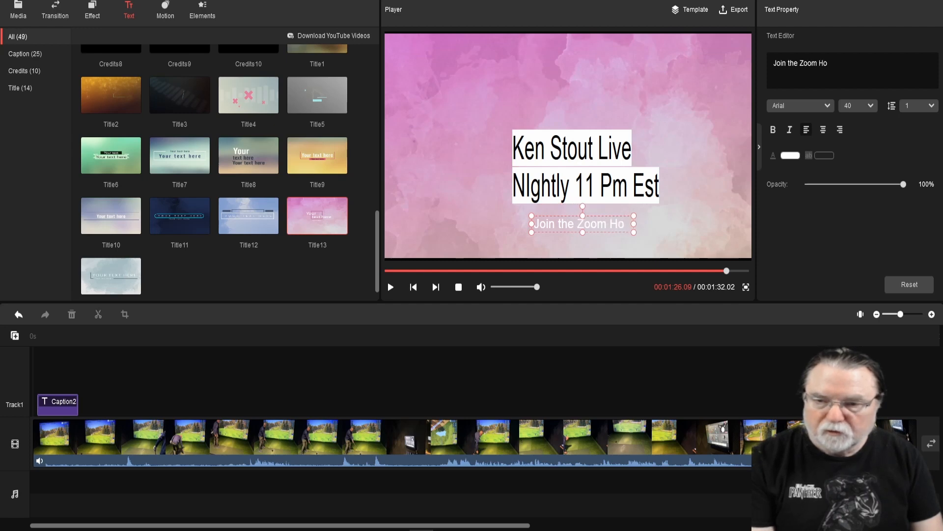
type("mies for")
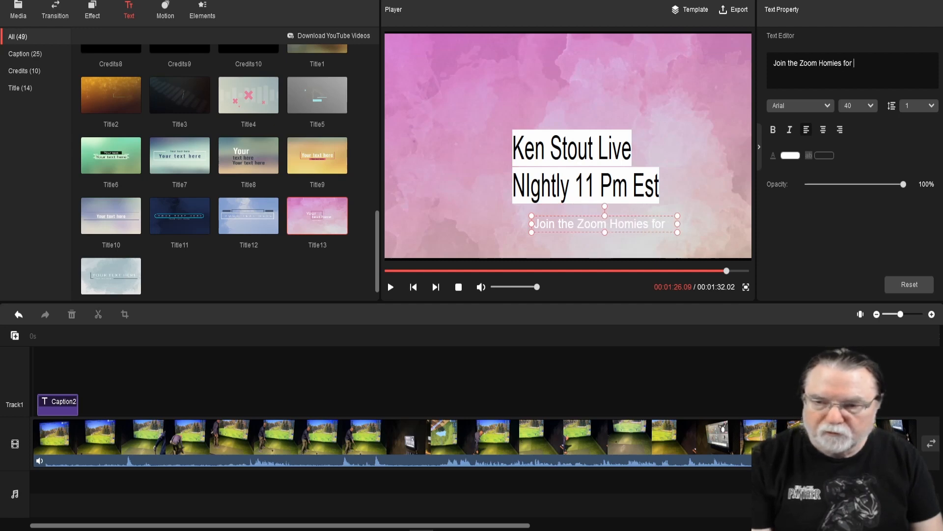
type(" a Chat")
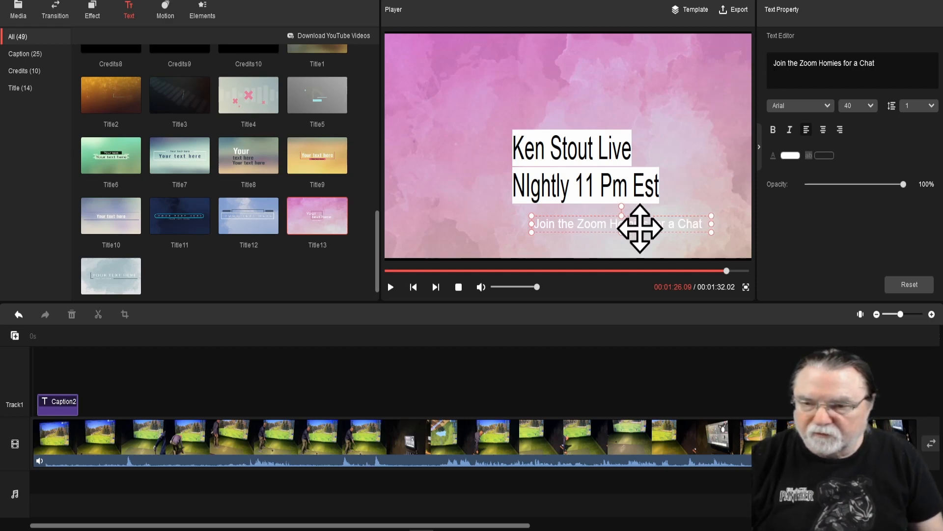
Centre the Zoom Homies caption under the title and stretch it out on both sides
left_click_drag(638, 225, 603, 227)
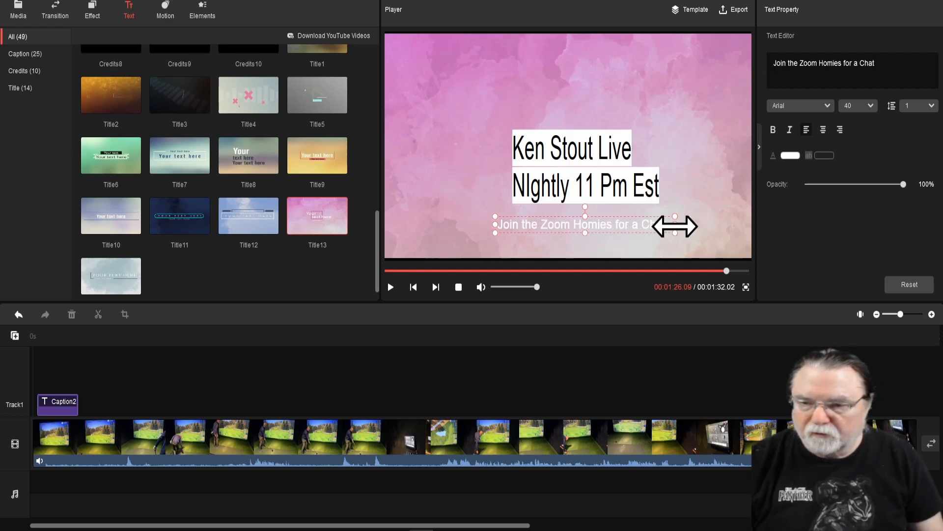
left_click_drag(675, 225, 730, 225)
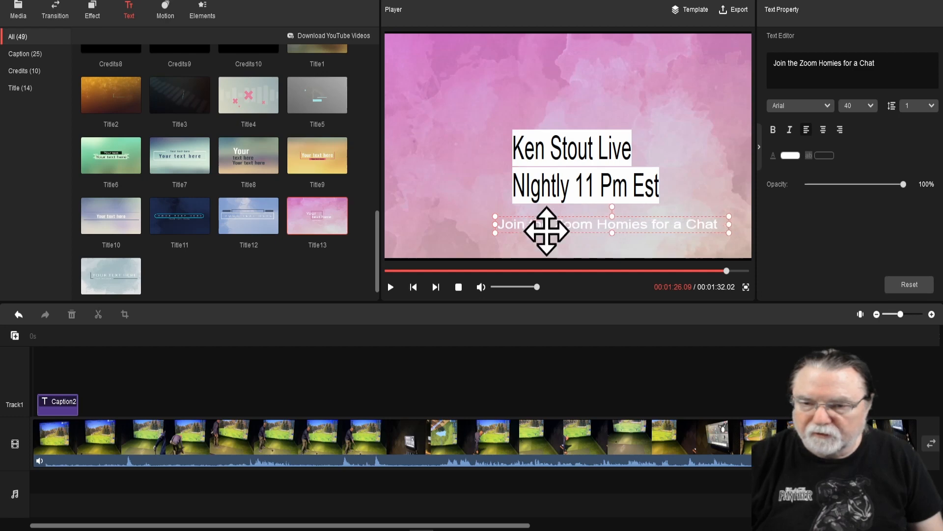
left_click_drag(495, 225, 404, 226)
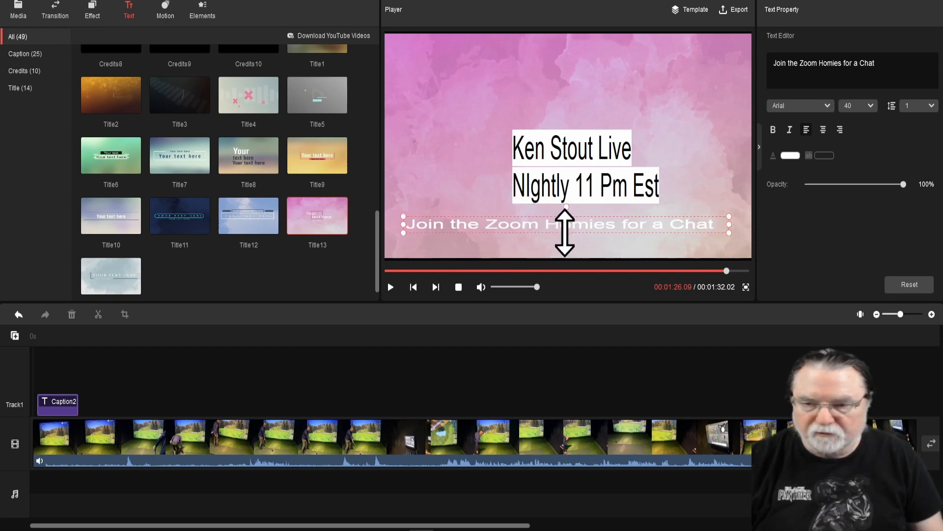
left_click(581, 172)
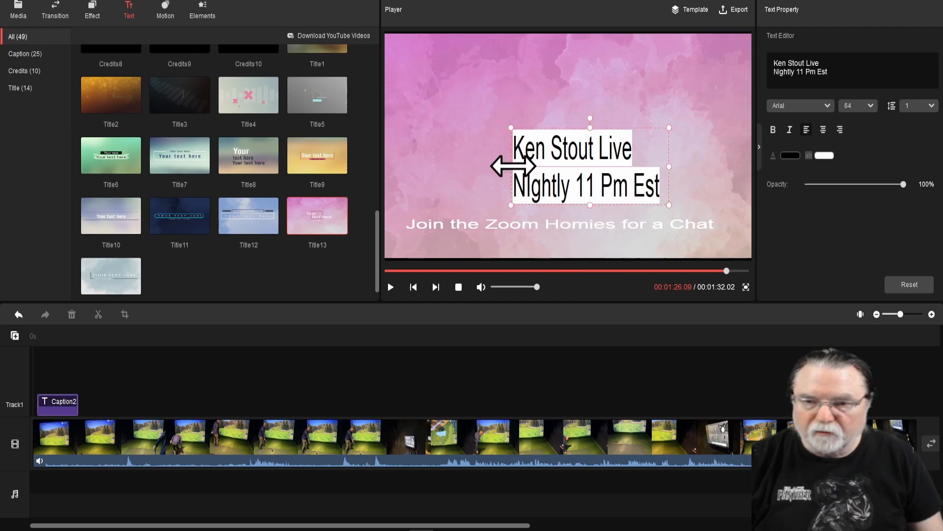
Widen the Ken Stout Live title box so its two lines grow larger
left_click_drag(511, 167, 433, 166)
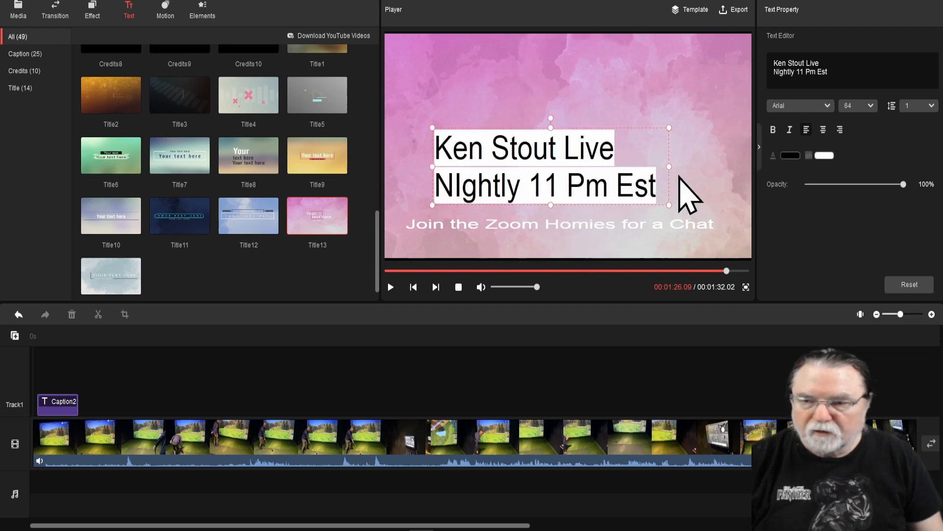
left_click_drag(671, 168, 712, 170)
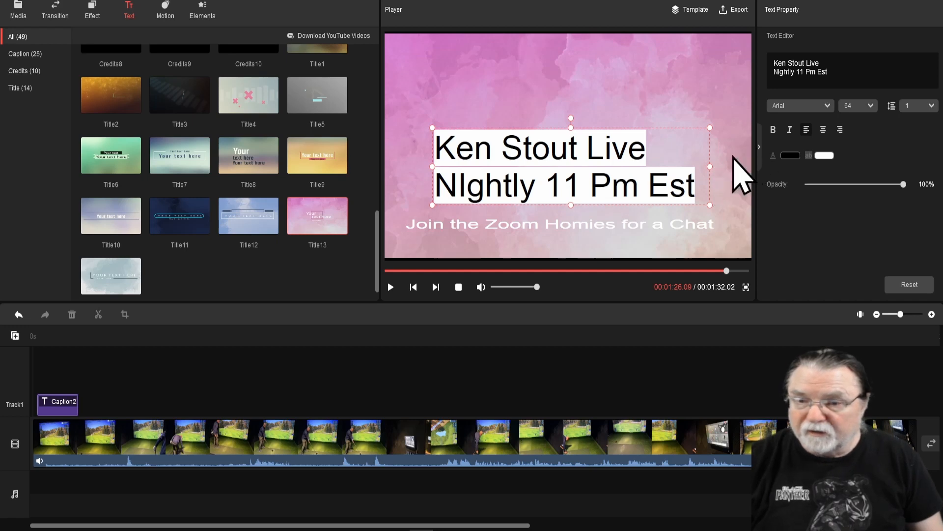
left_click(594, 227)
left_click(570, 168)
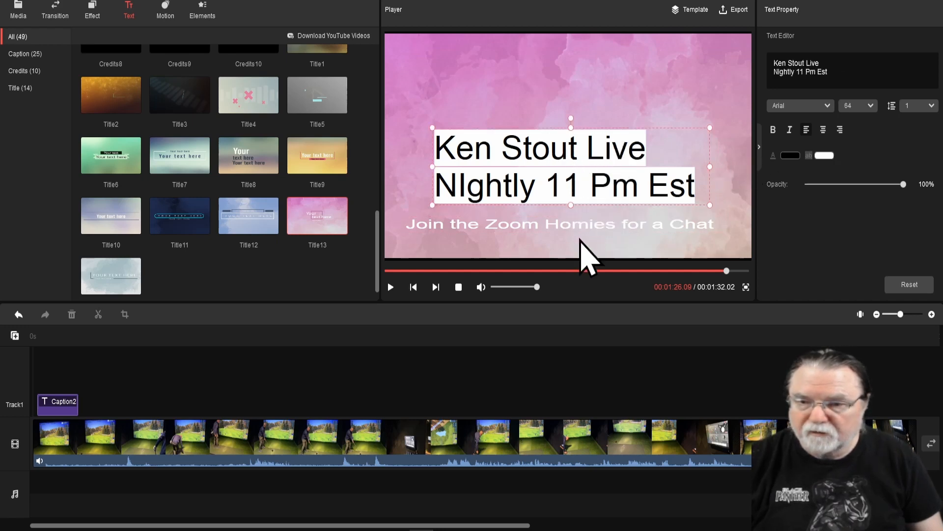
left_click(577, 226)
left_click(565, 166)
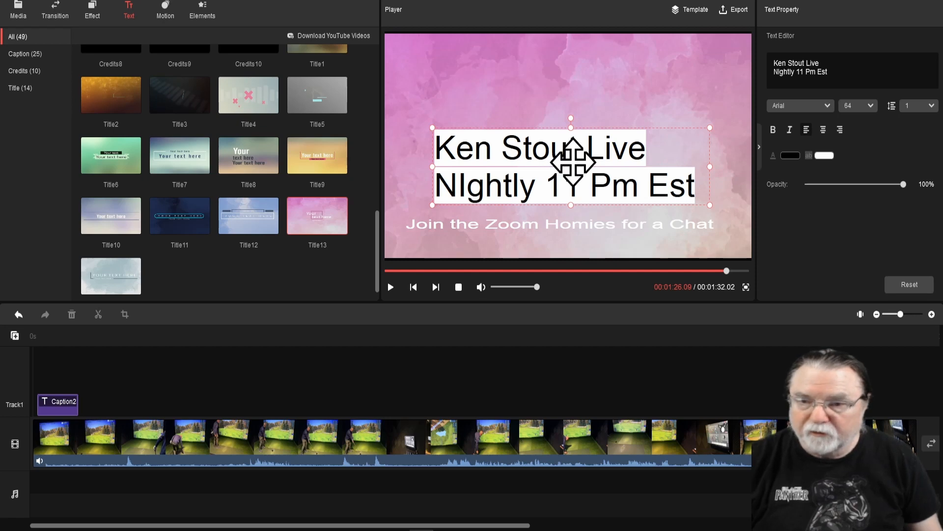
Look through the title's and caption's highlight colour choices without changing them
left_click(824, 156)
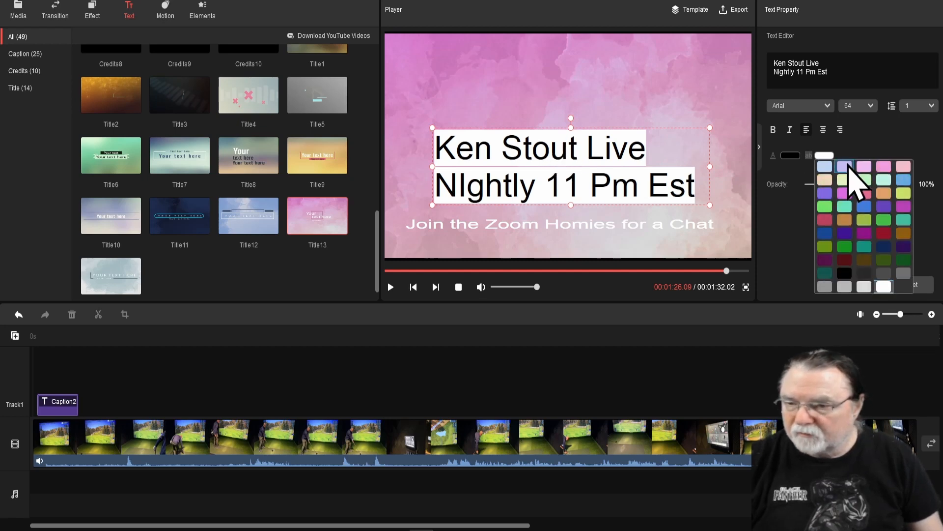
left_click(660, 225)
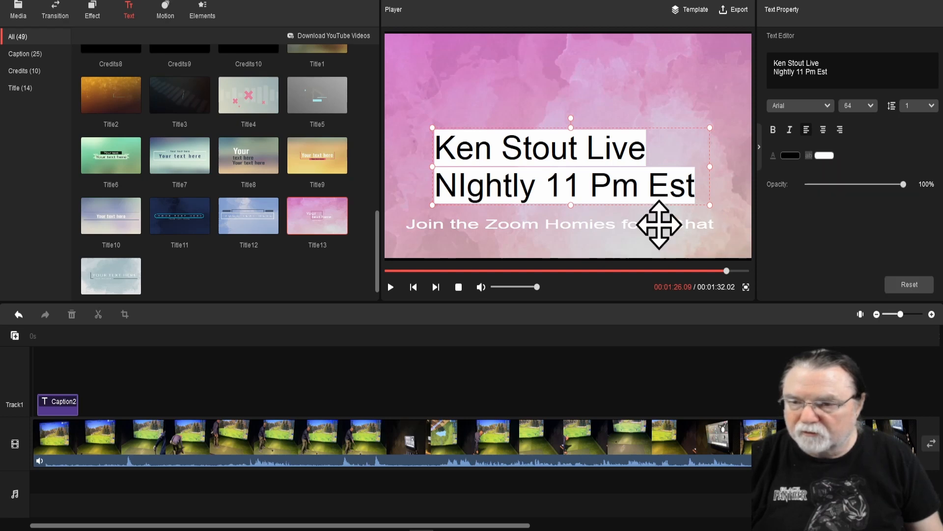
left_click(658, 227)
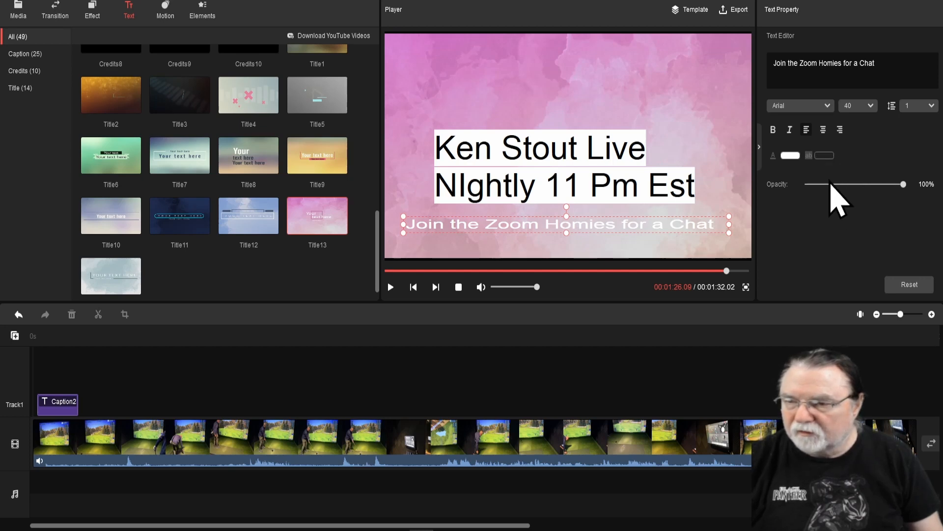
left_click(825, 156)
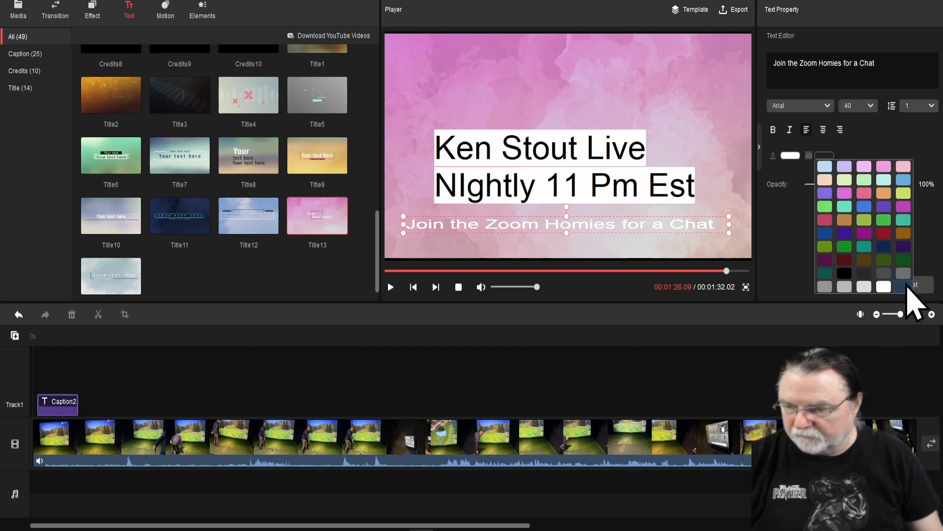
left_click(586, 174)
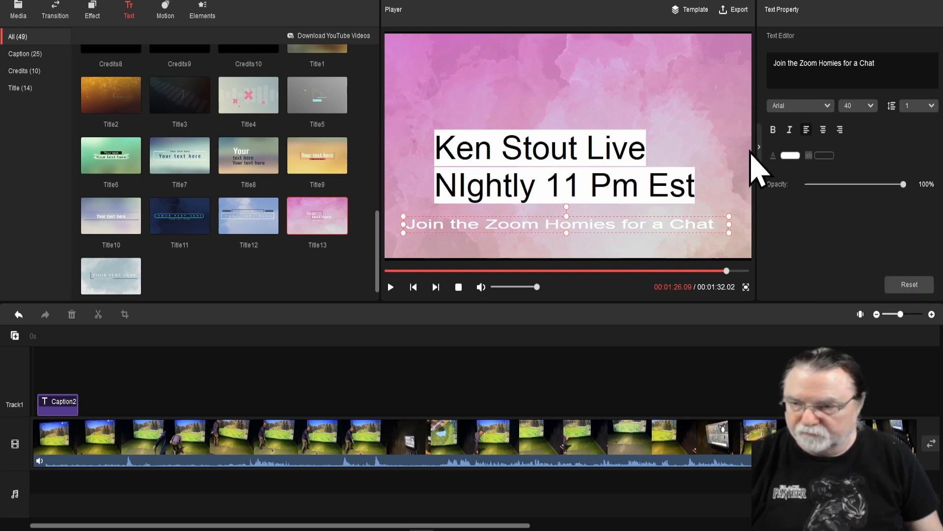
left_click(824, 156)
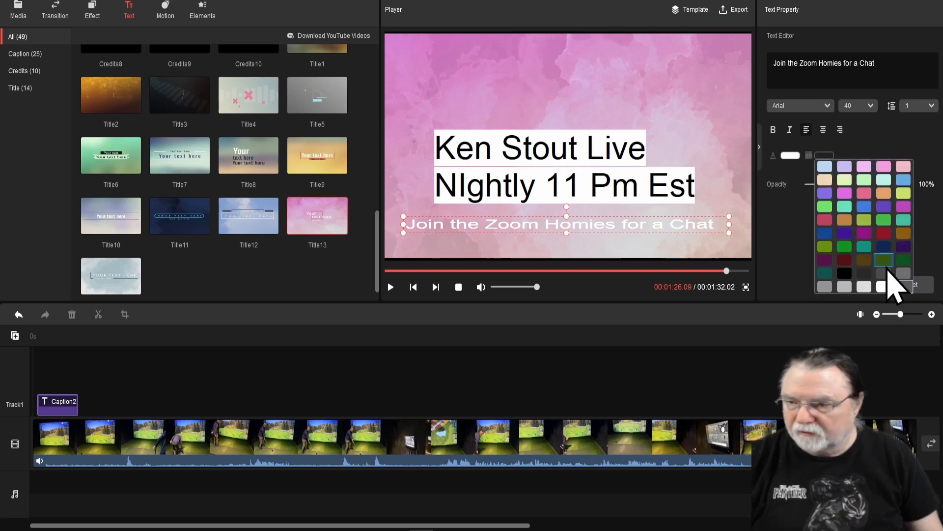
Try grey, then make the Join the Zoom Homies caption text black
left_click(904, 287)
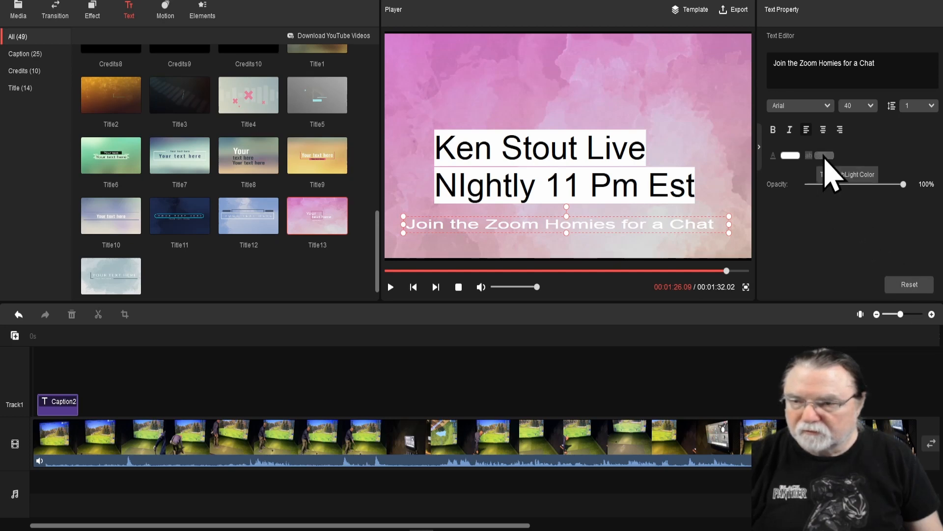
left_click(792, 155)
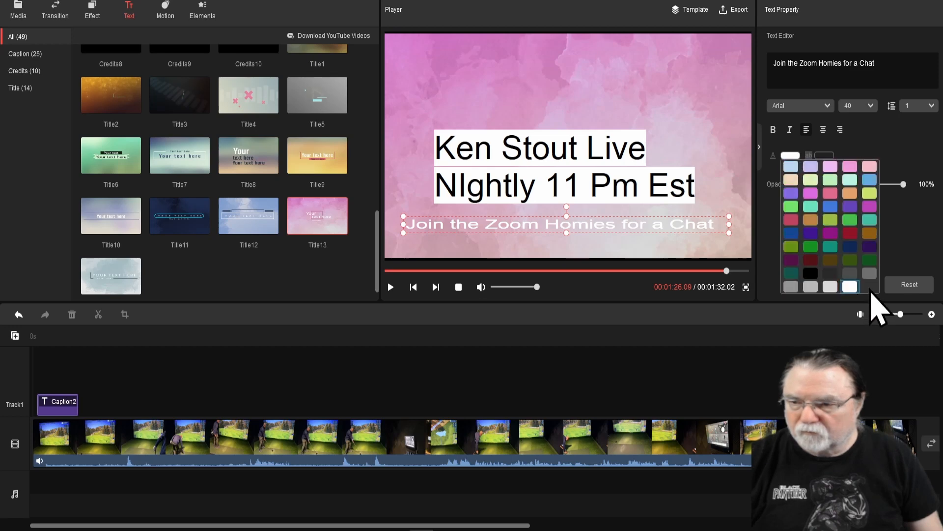
left_click(870, 287)
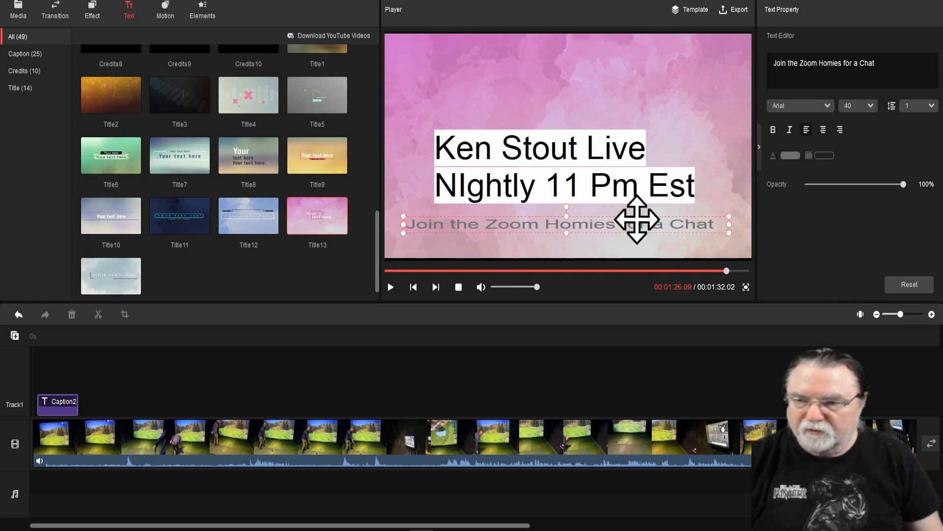
left_click(791, 156)
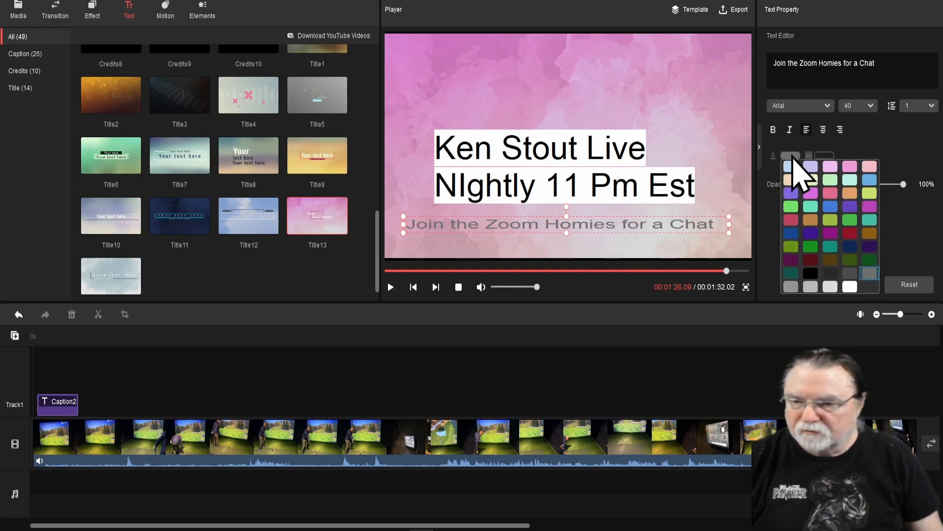
left_click(811, 273)
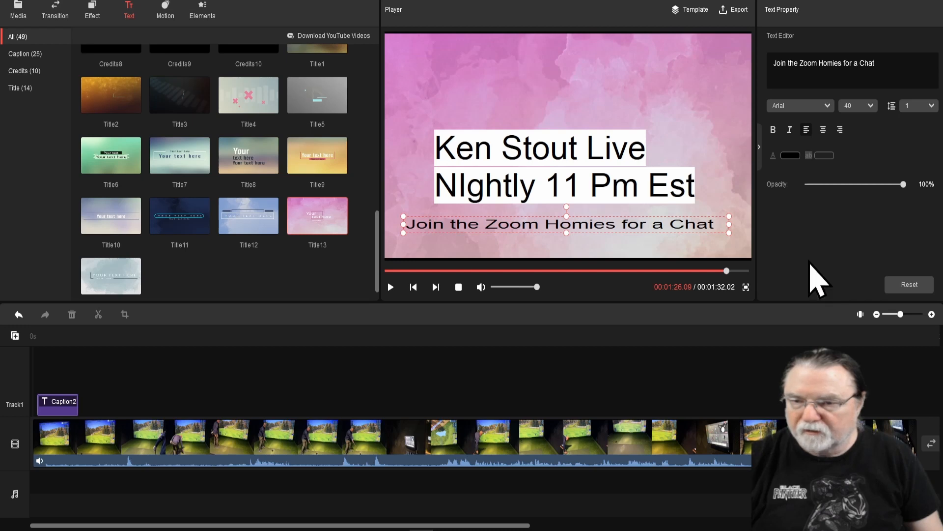
Remove the white highlight from behind the Ken Stout Live title
left_click(553, 151)
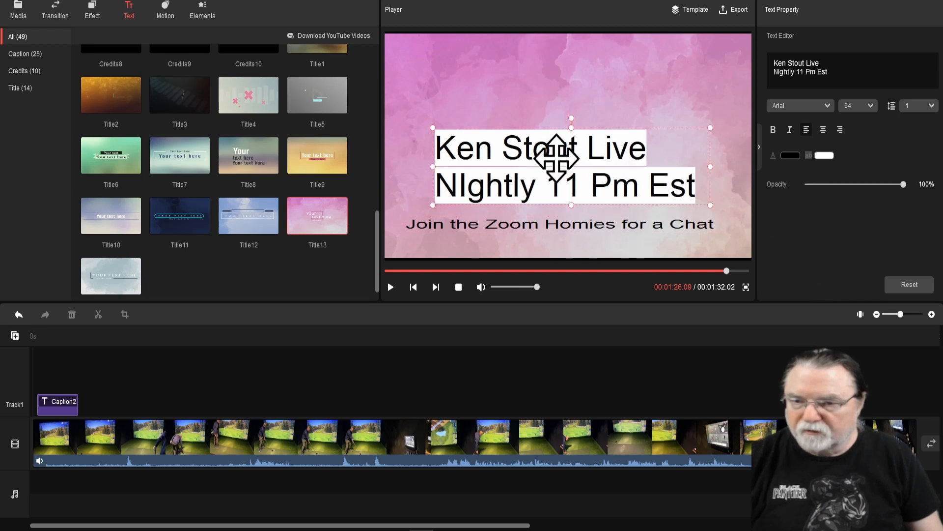
left_click(825, 157)
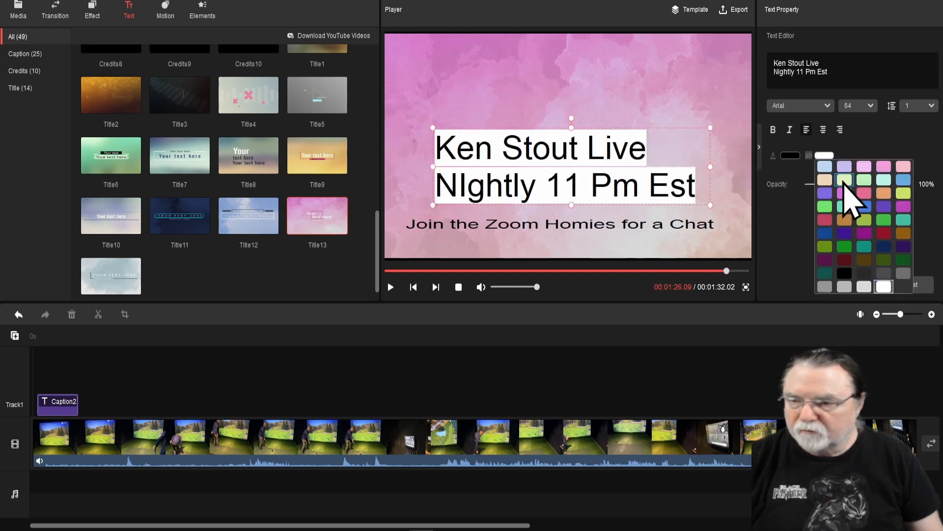
left_click(904, 287)
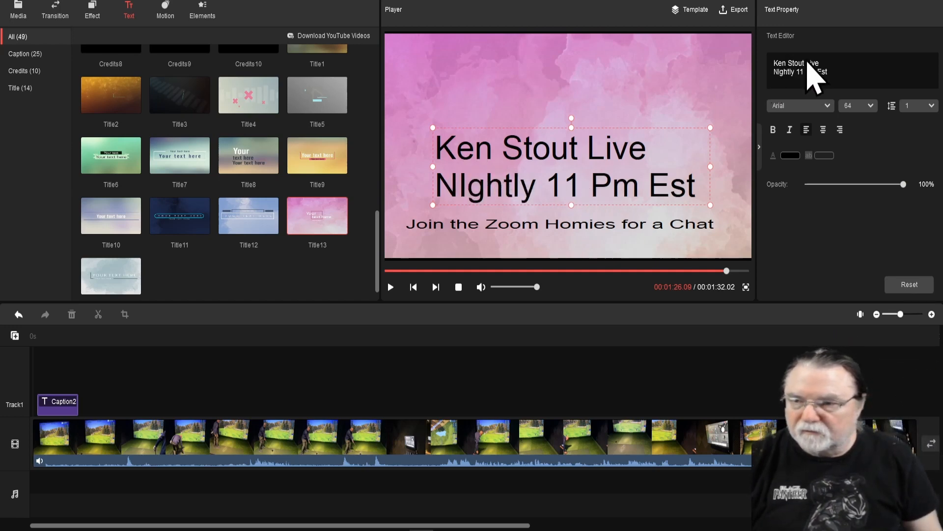
Replace the capital I so the second title line reads 'Nightly'
left_click(835, 72)
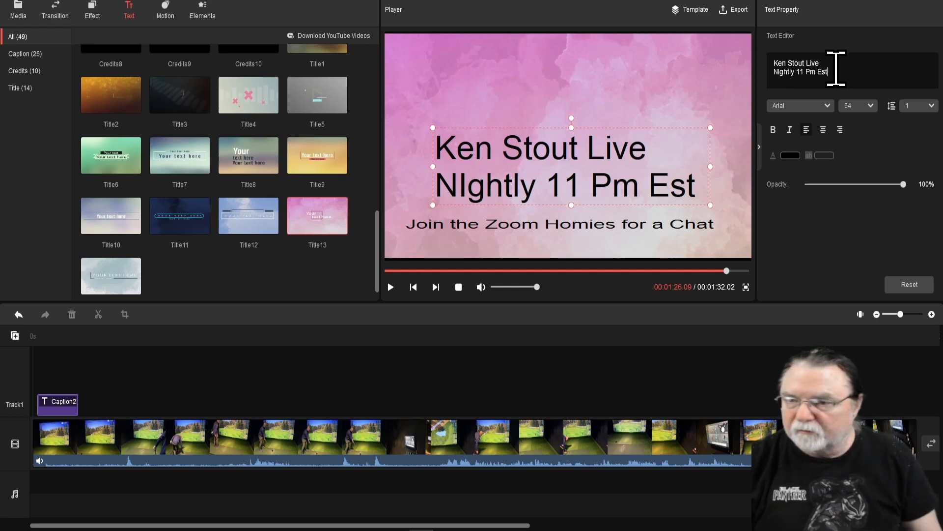
type("000000000")
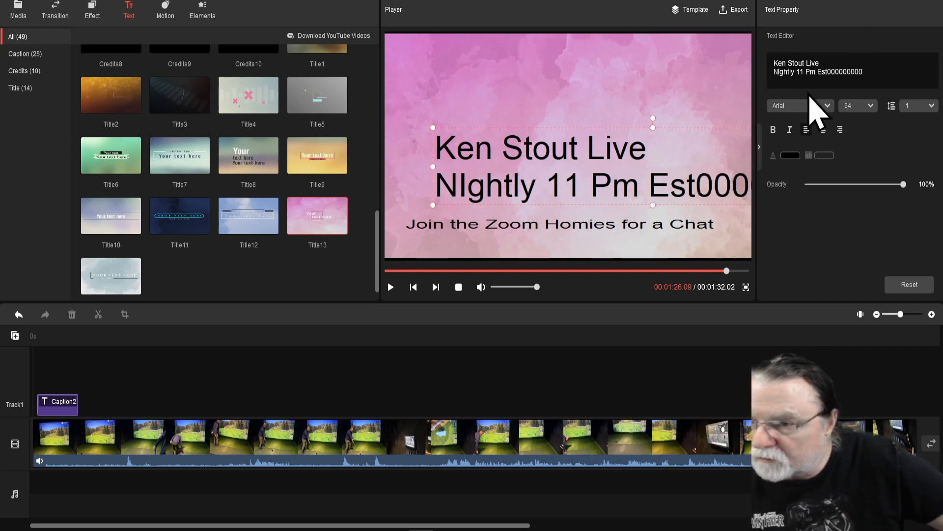
key("BackSpace")
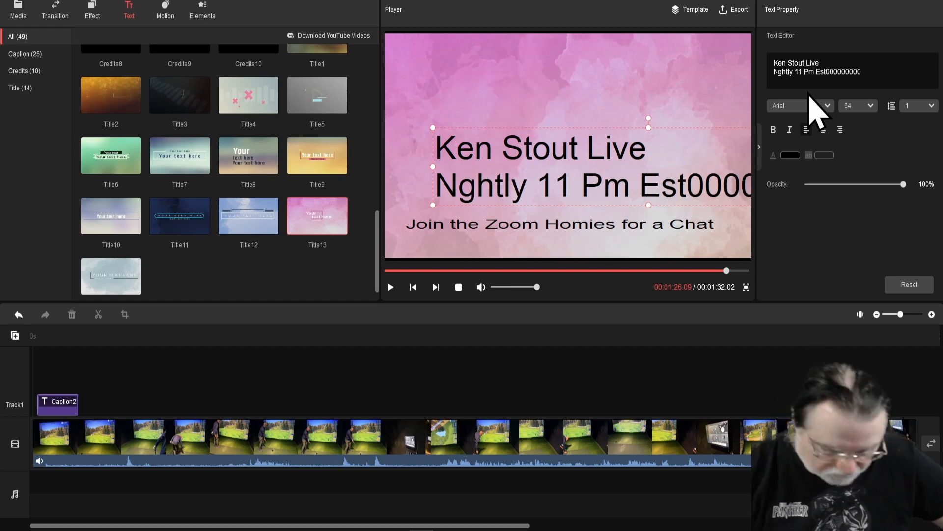
type("i")
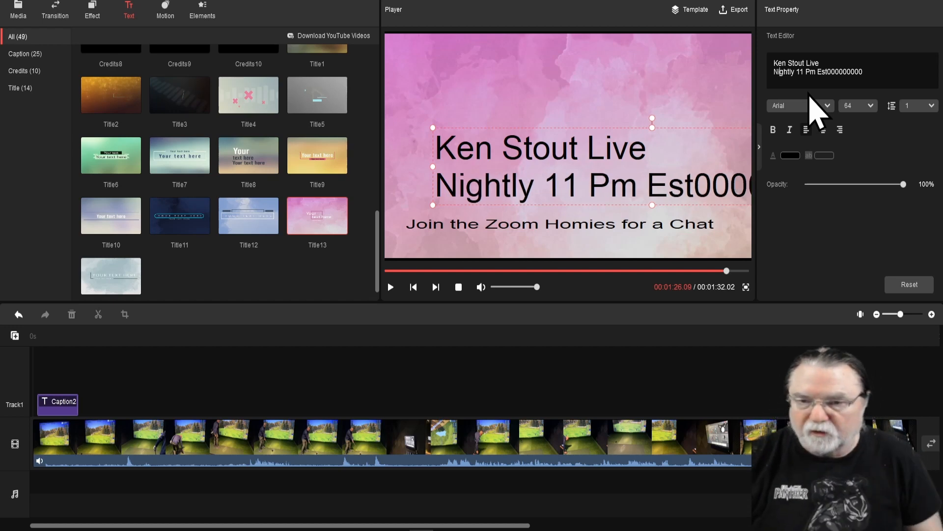
Play the project through the Caption2 title card into the golf footage
left_click(391, 287)
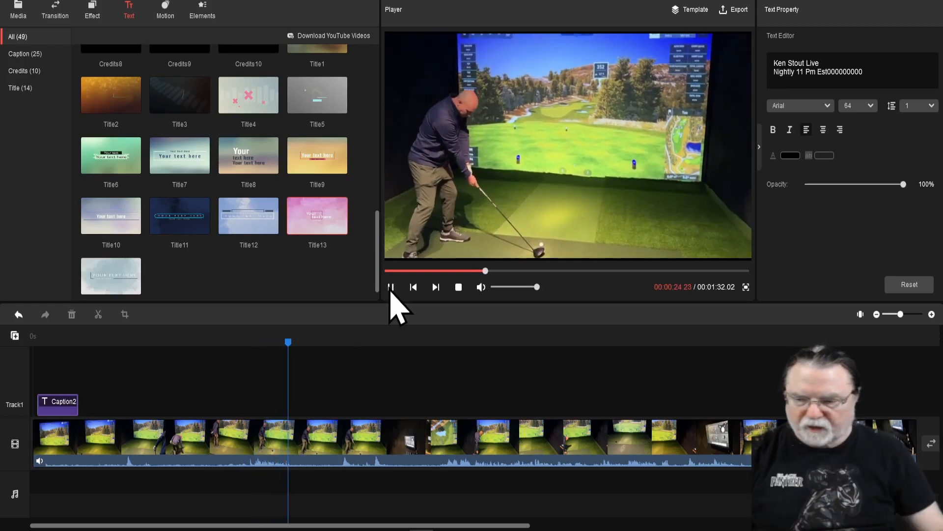
left_click(41, 464)
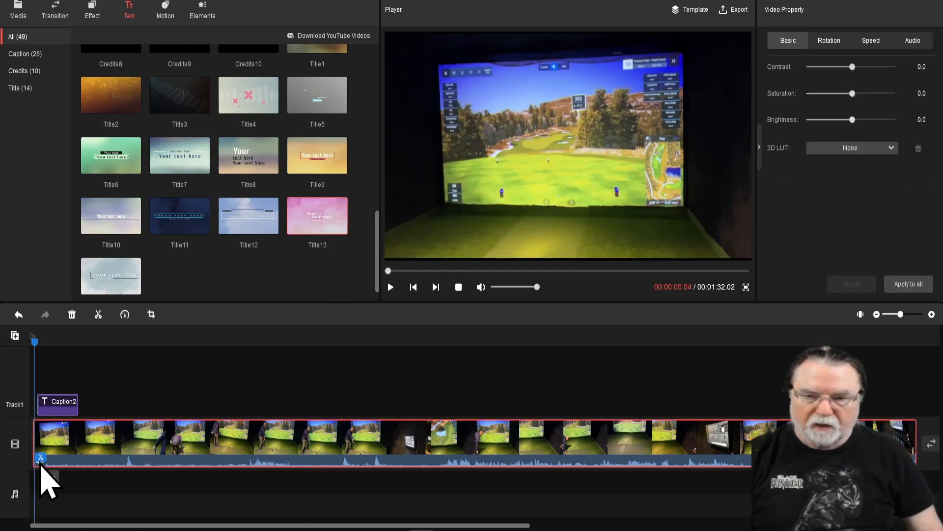
left_click(42, 460)
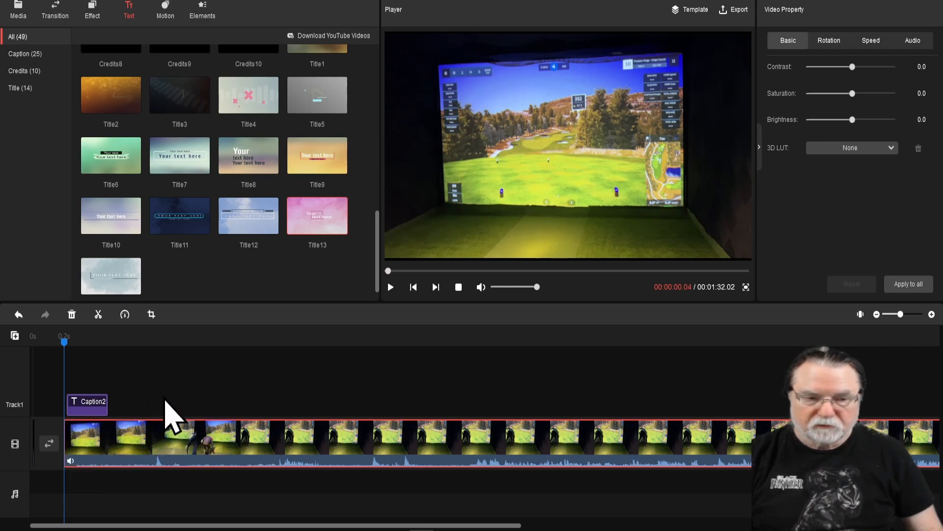
left_click_drag(65, 355, 38, 381)
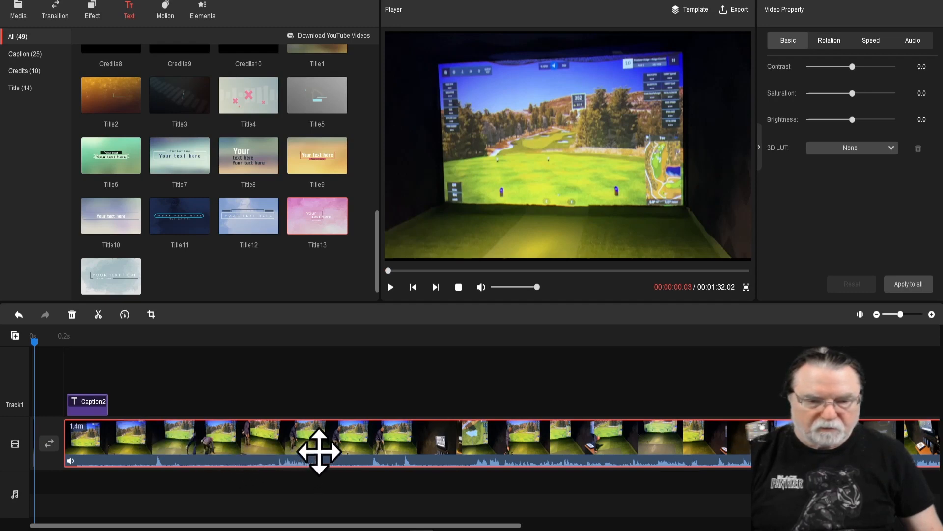
left_click(413, 287)
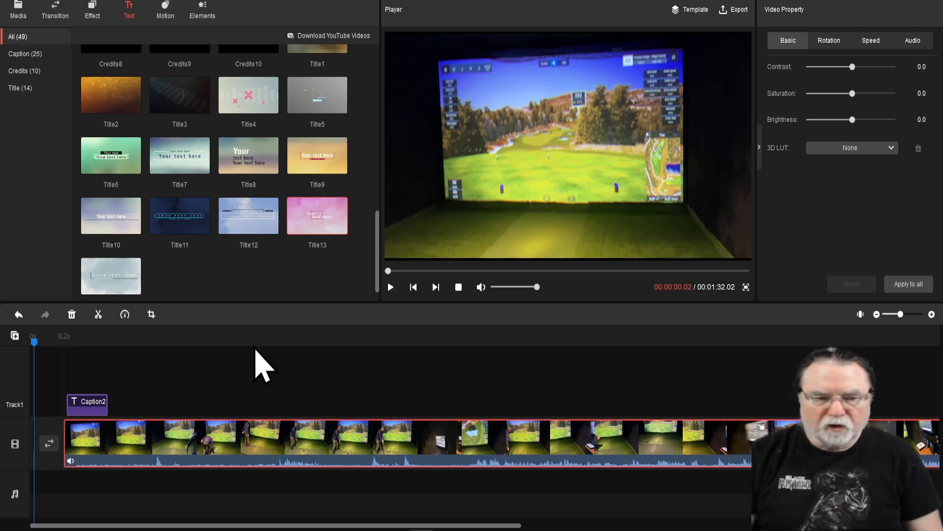
left_click(88, 402)
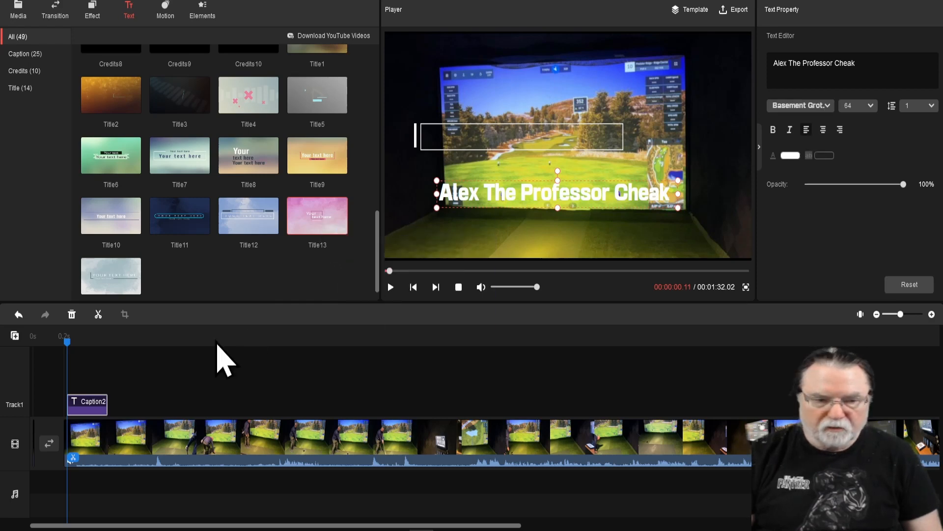
Scrub and play the caption over the golf clip, then show the 33 Motion presets
left_click_drag(68, 342, 67, 373)
left_click(391, 287)
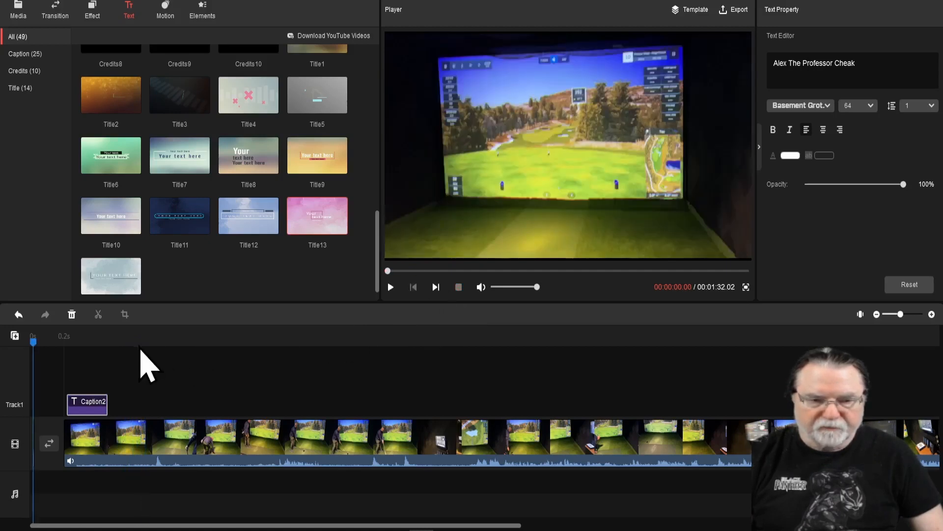
left_click_drag(65, 347, 93, 368)
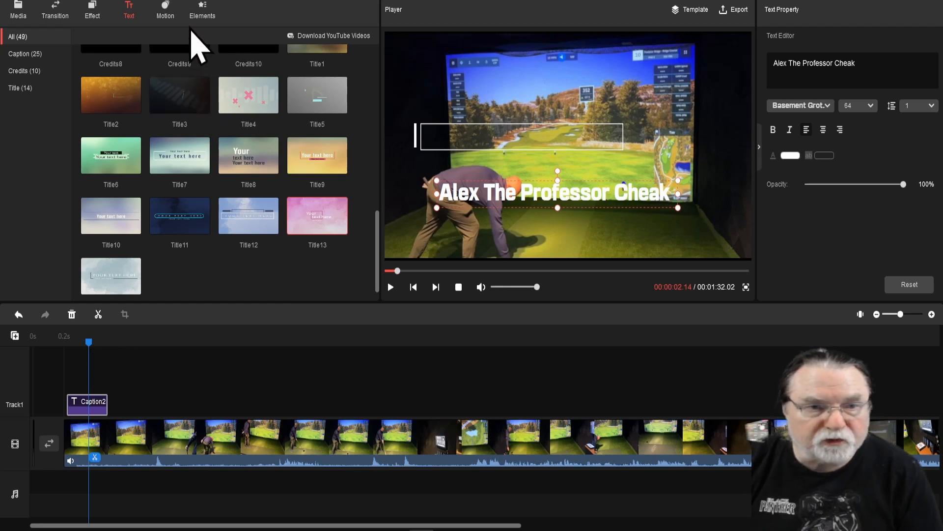
left_click(167, 19)
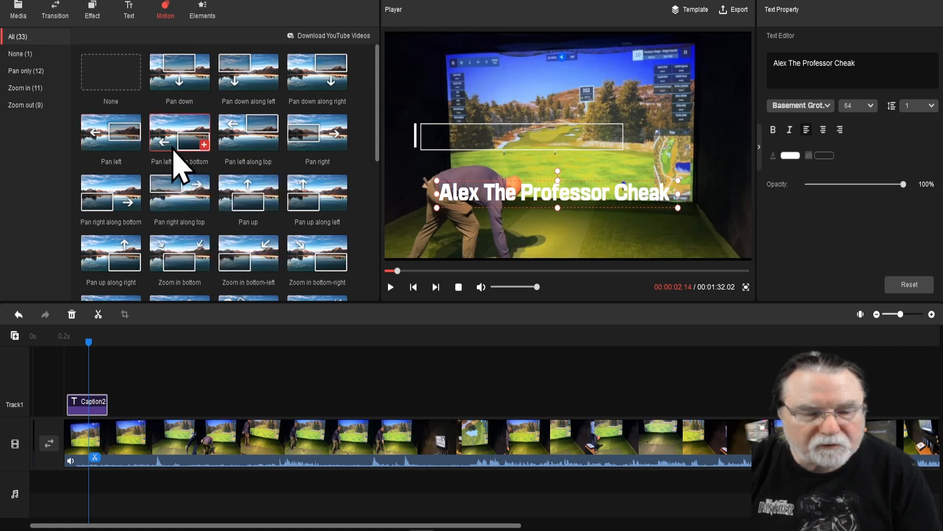
Rewind the preview to the clip start and play until the caption appears
mouse_move(172, 151)
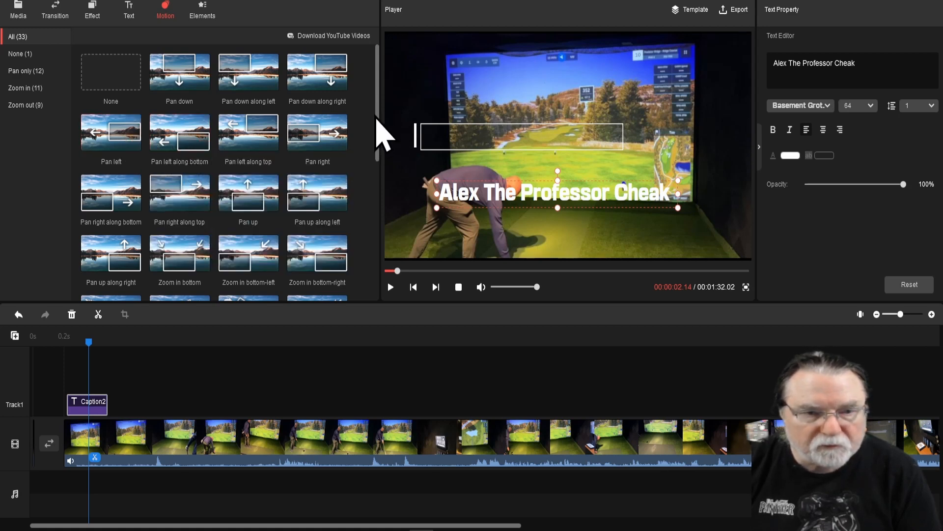
scroll(378, 121, "down", 1)
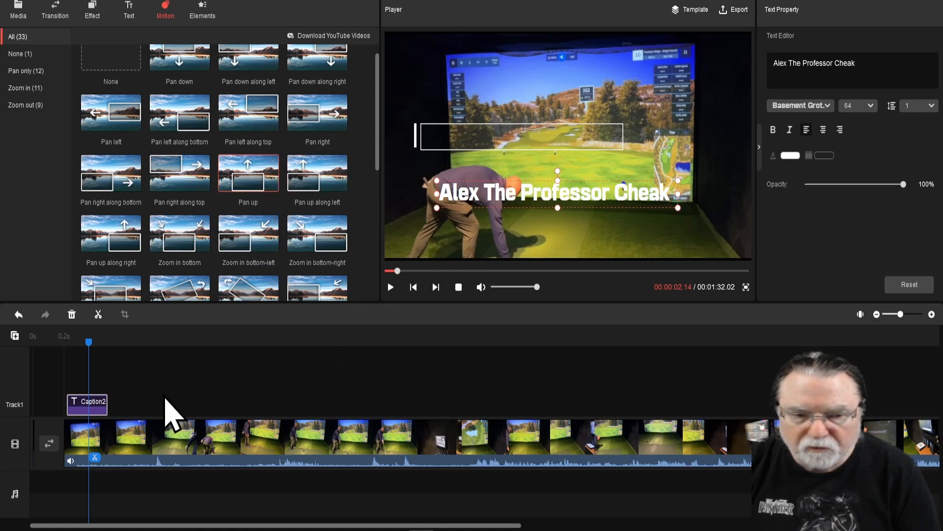
left_click_drag(87, 344, 66, 346)
key("space")
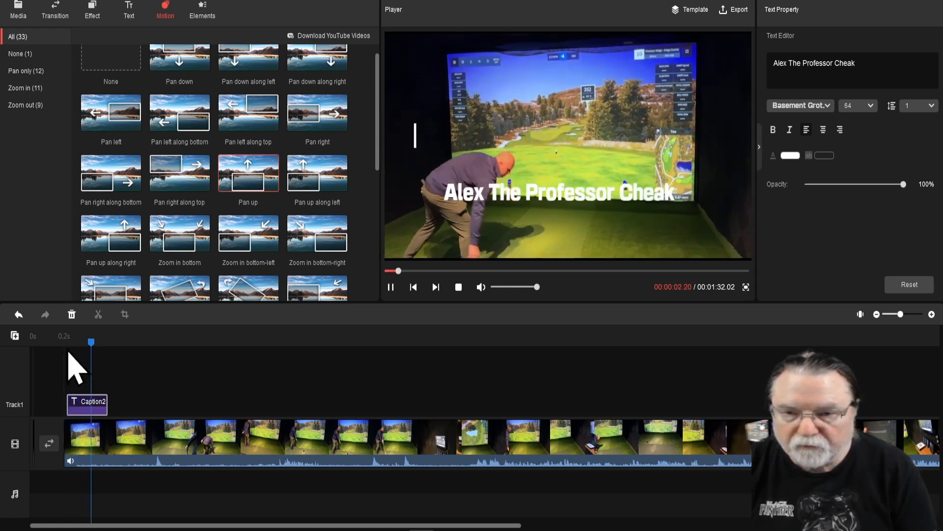
key("space")
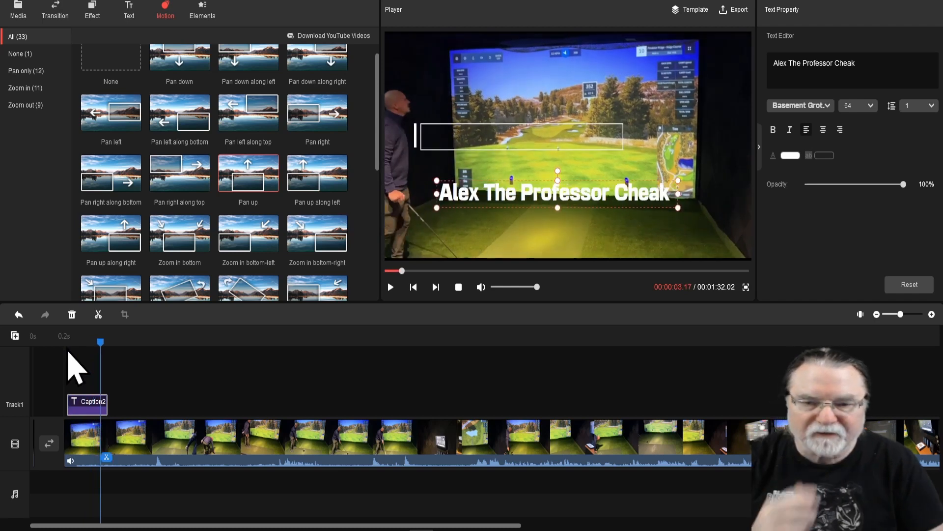
Undo the last edit, returning the golf clip and Caption2 title to the timeline start
mouse_move(250, 173)
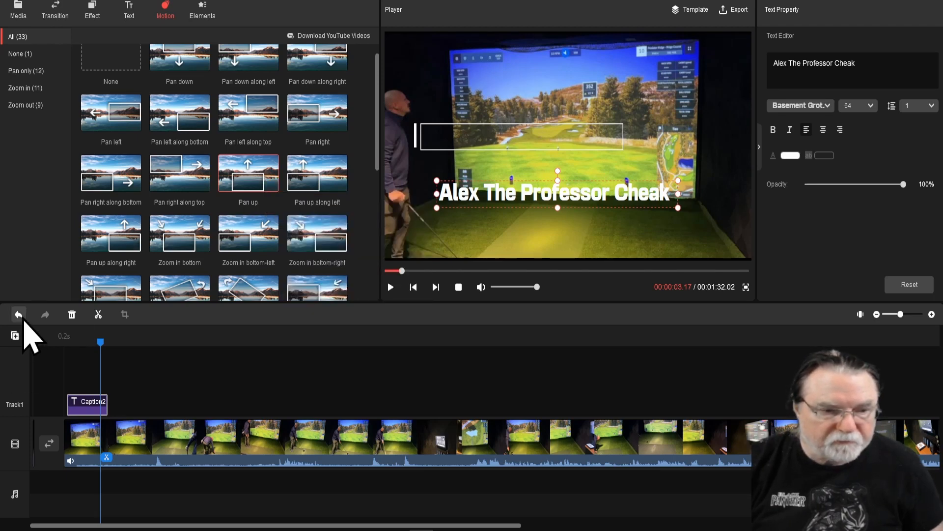
left_click(18, 314)
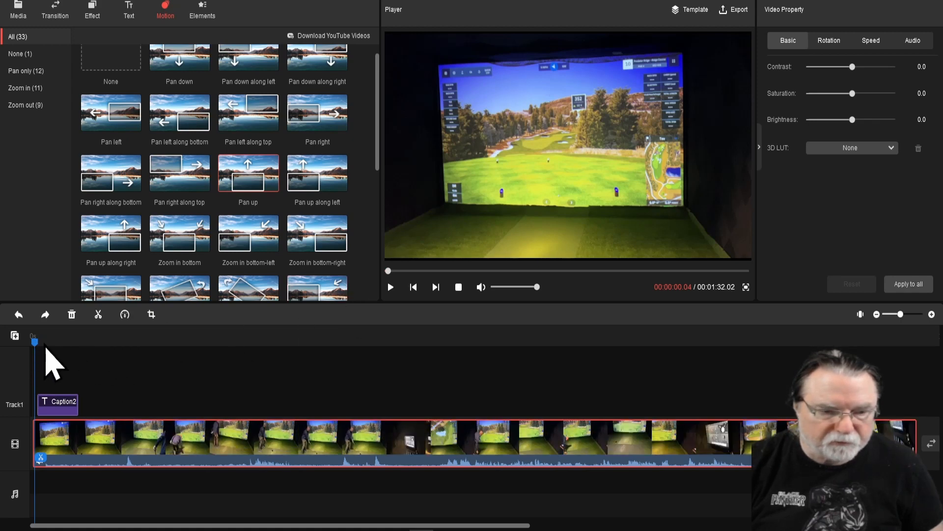
left_click_drag(34, 340, 63, 343)
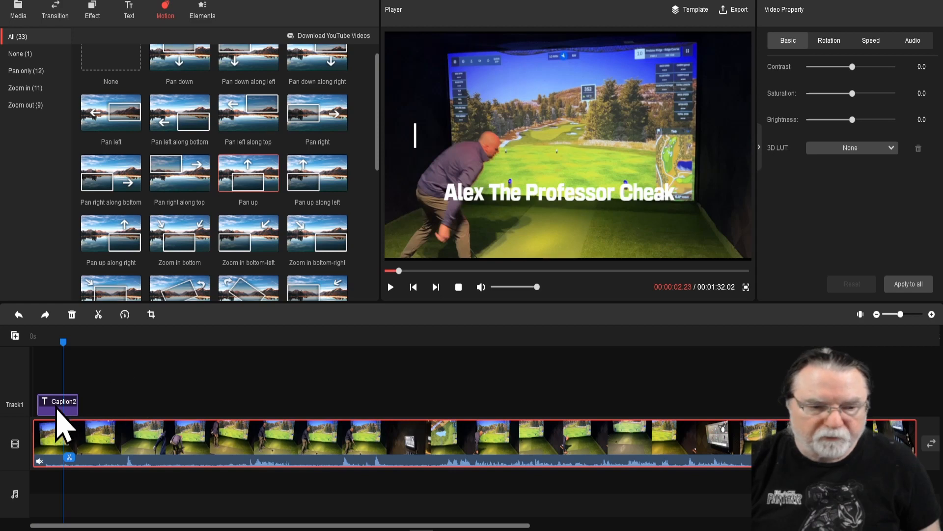
left_click(56, 405)
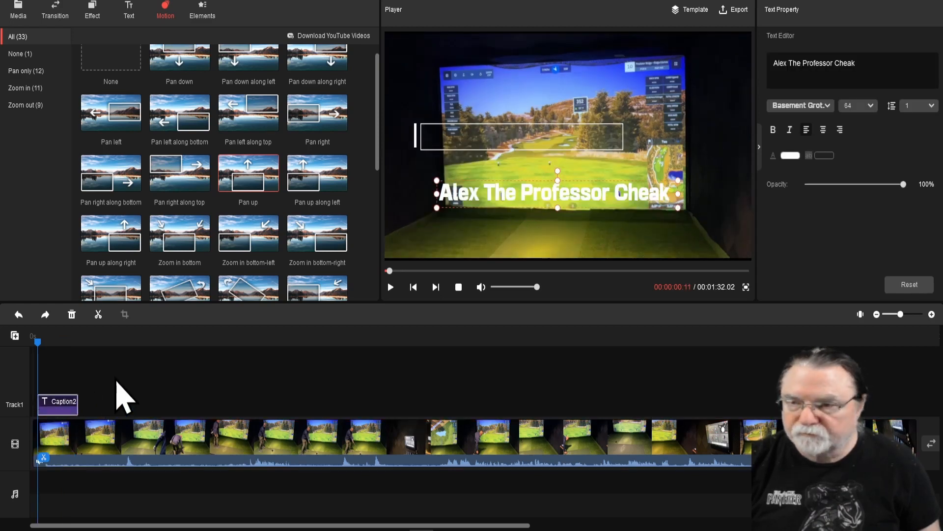
left_click(68, 436)
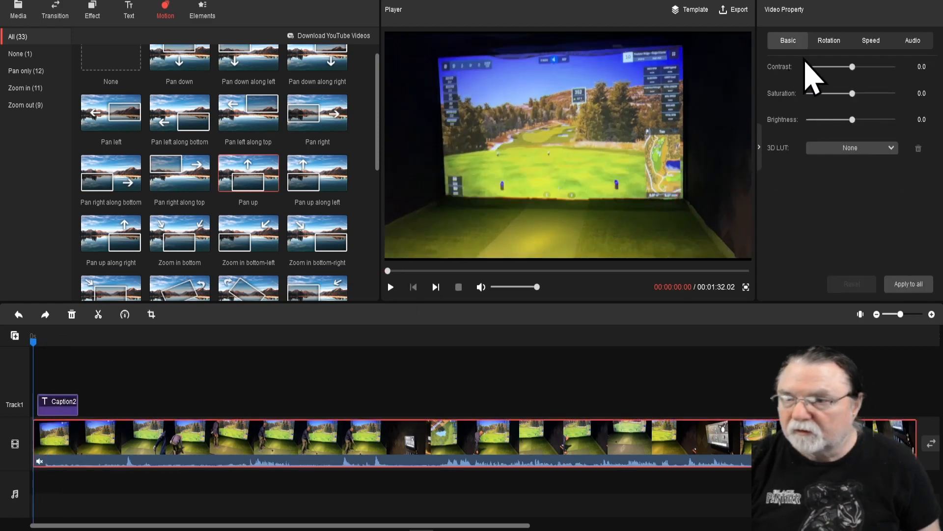
Nudge the golf clip's rotation and toggle horizontal and vertical flip on and off, leaving it upright
left_click(834, 41)
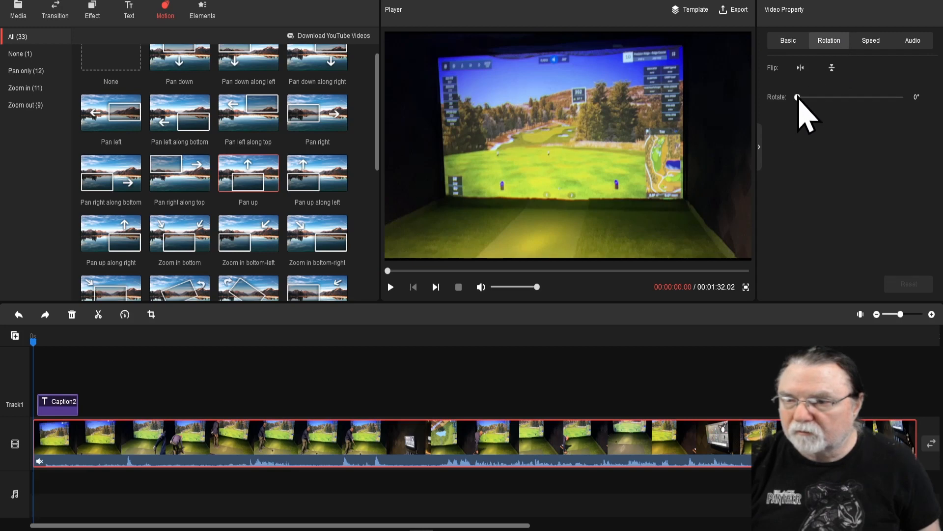
mouse_move(798, 98)
left_mouse_down()
mouse_move(865, 98)
mouse_move(799, 98)
left_mouse_up()
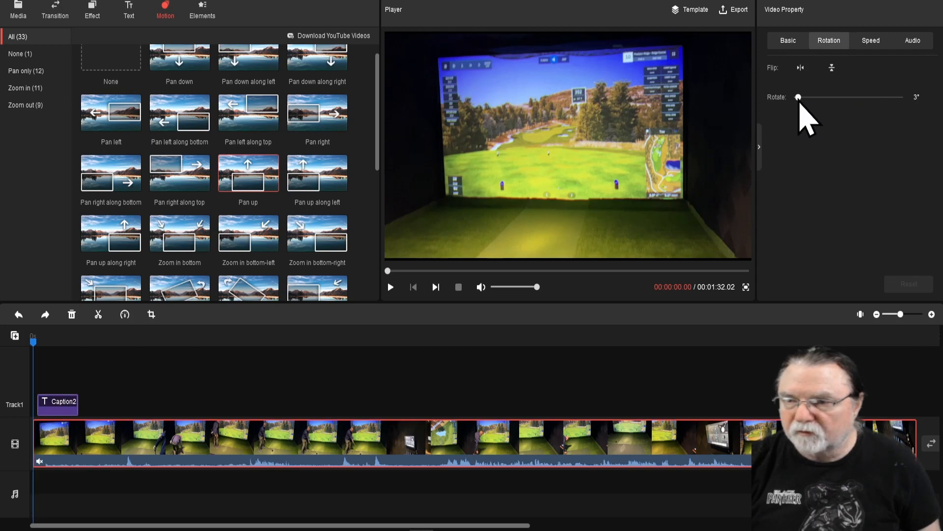
left_click(801, 68)
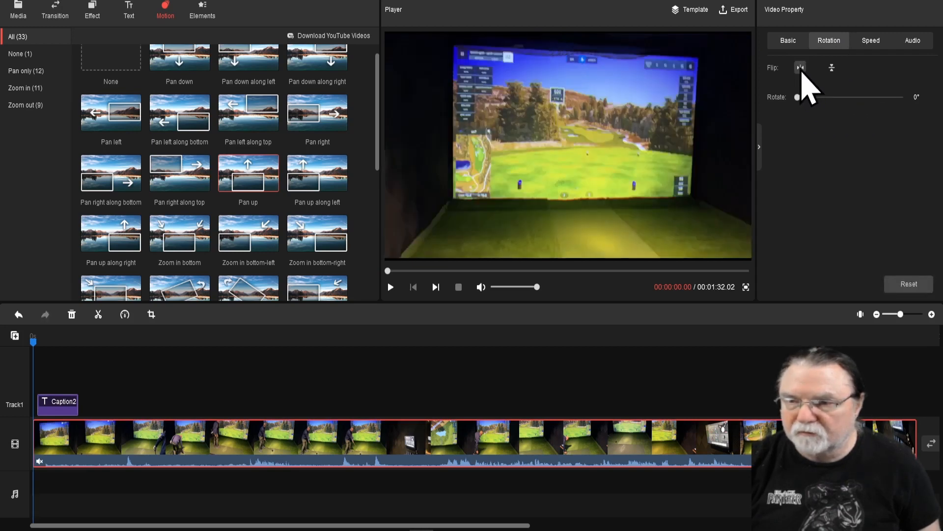
left_click(801, 68)
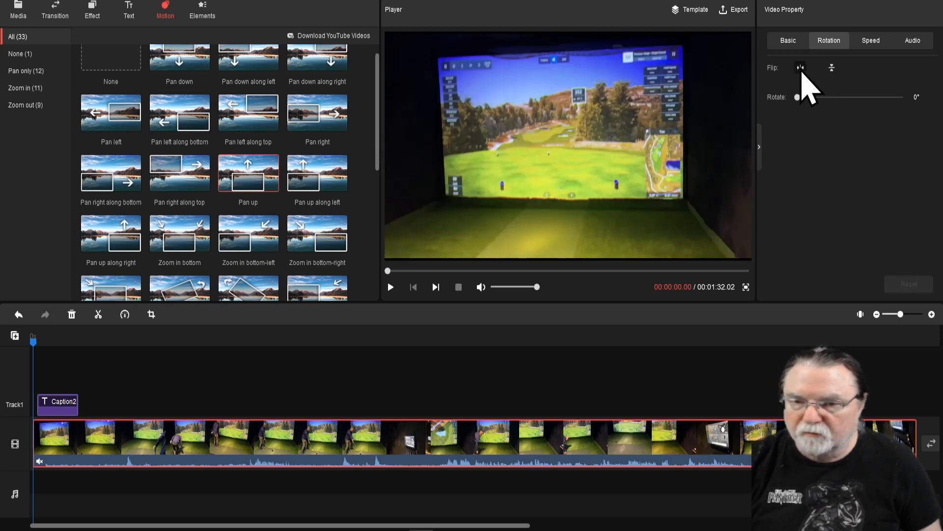
left_click(801, 68)
left_click(801, 68)
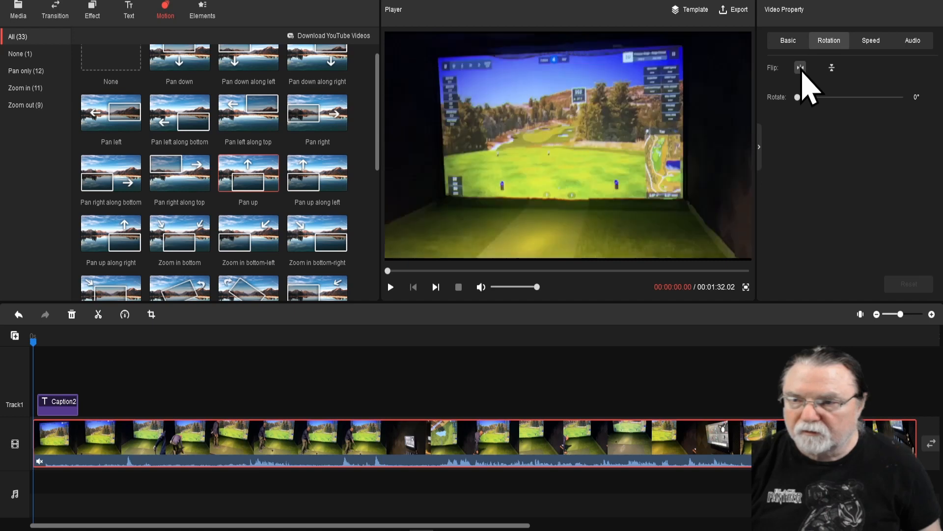
left_click(832, 68)
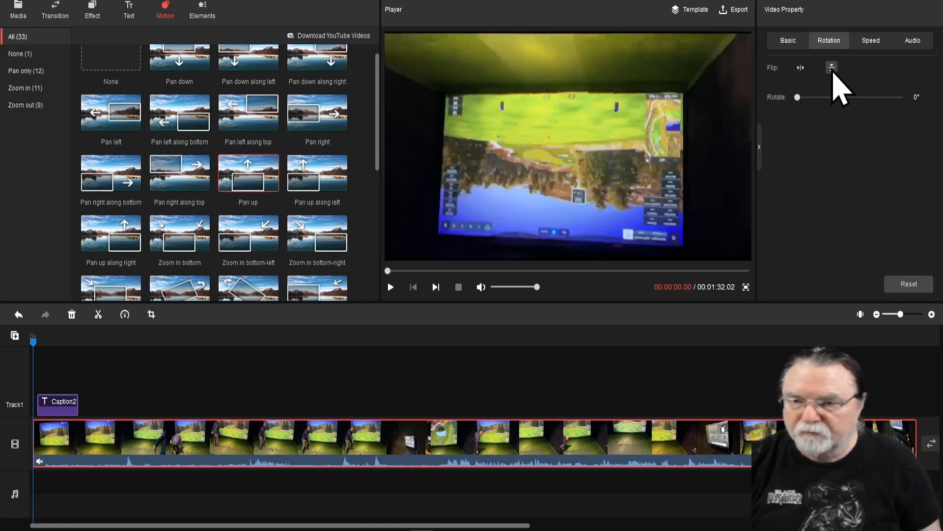
left_click(832, 68)
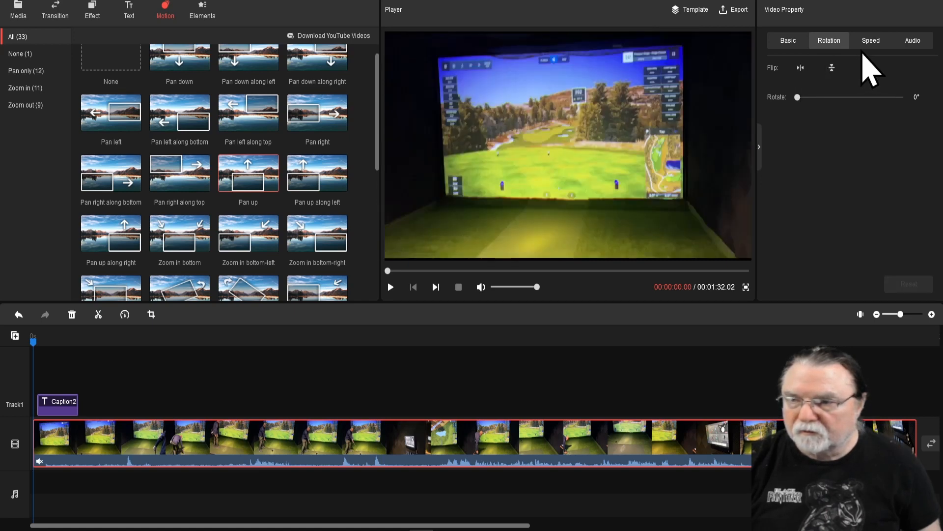
Slow the golf clip to 0.1x speed, preview the playback, then select the Caption23 title
left_click(872, 41)
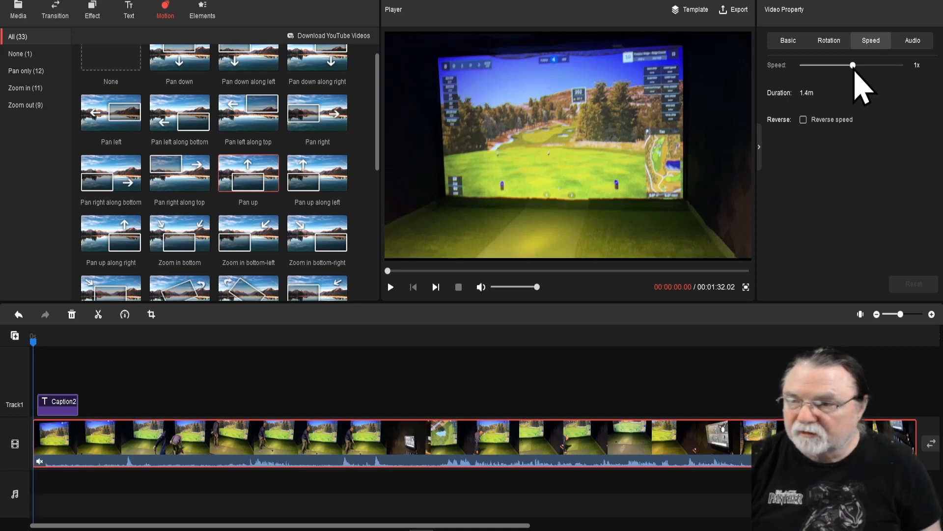
left_click_drag(854, 67, 827, 73)
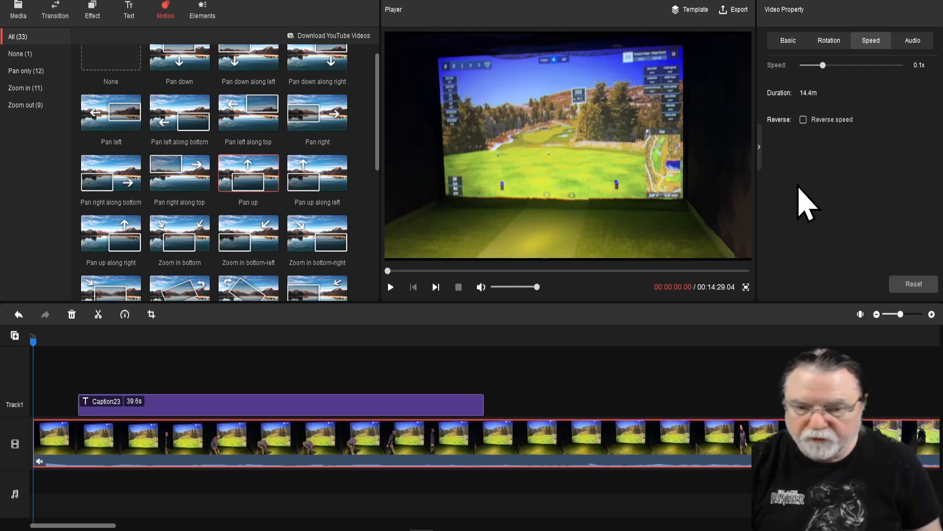
left_click(391, 287)
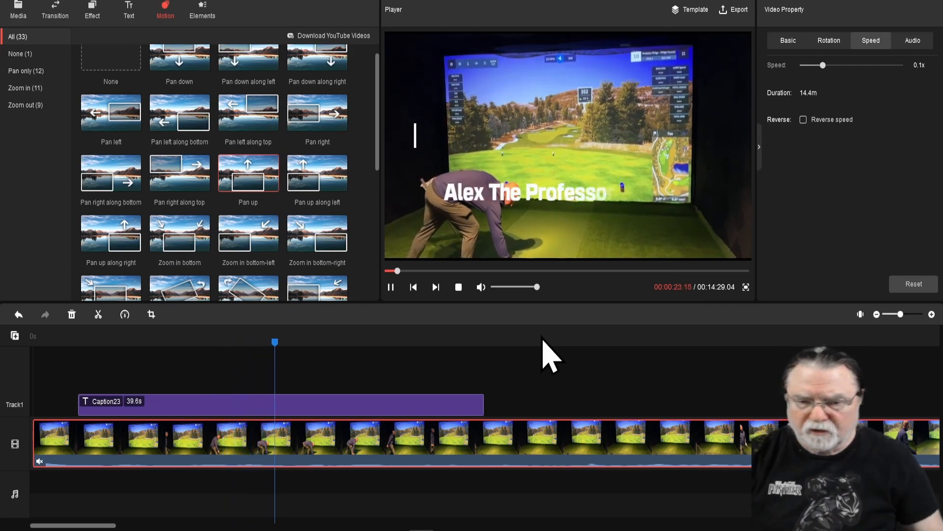
left_click(391, 288)
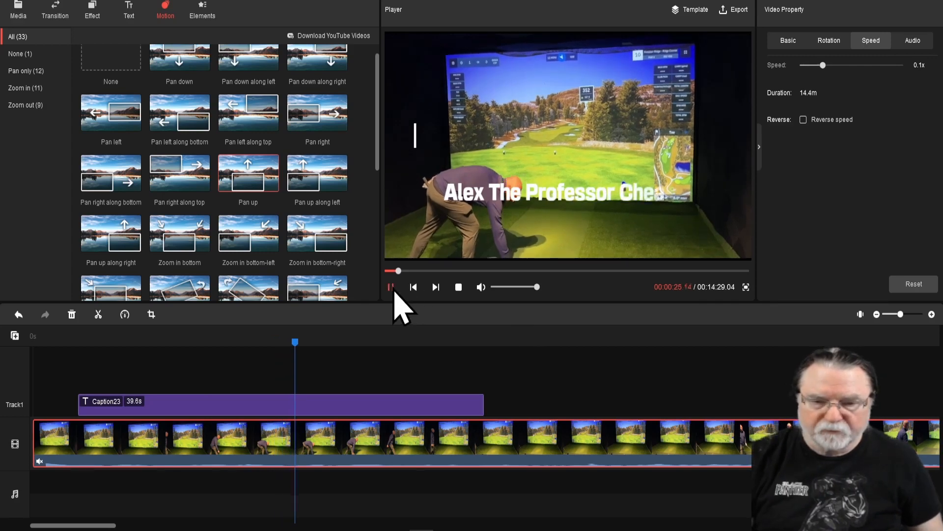
left_click(319, 404)
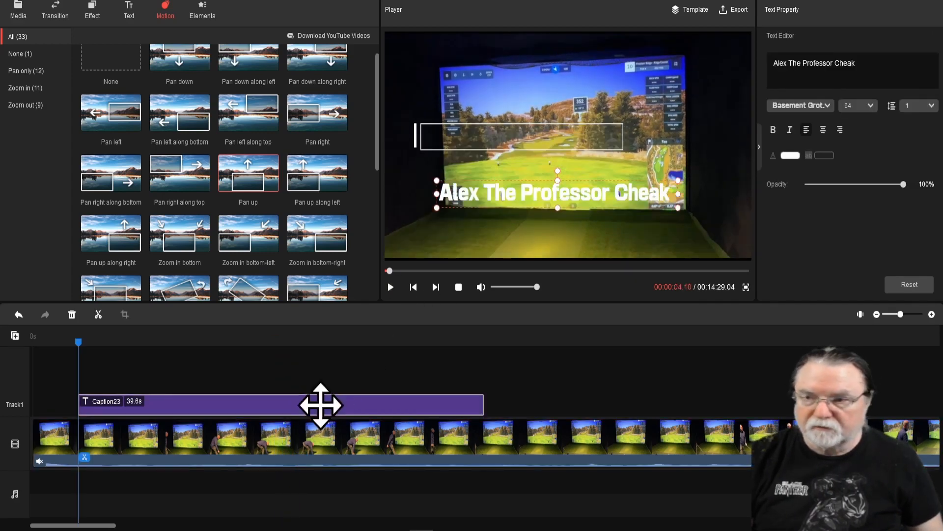
Raise the Caption23 title, shrink its font size to 56, and rewind the preview to about 2 seconds
left_click_drag(552, 186, 535, 138)
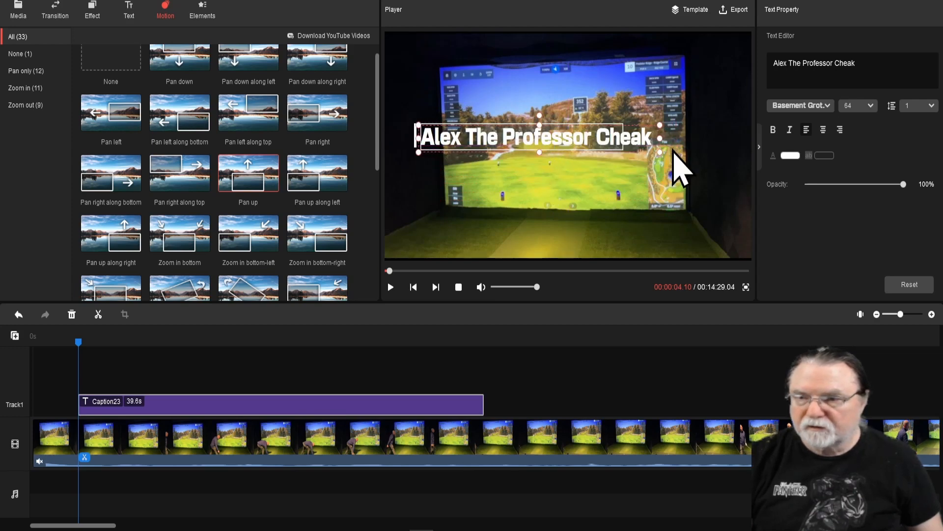
left_click(872, 106)
left_click(855, 201)
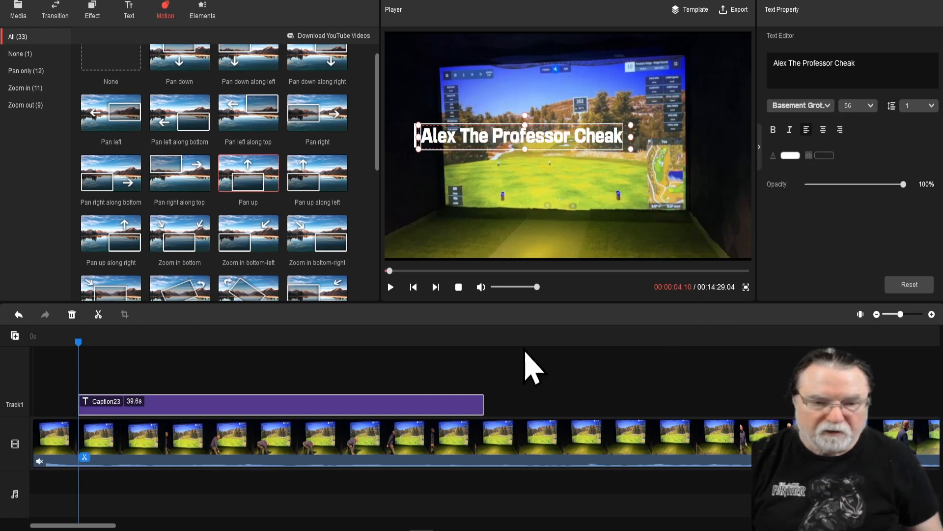
left_click(416, 288)
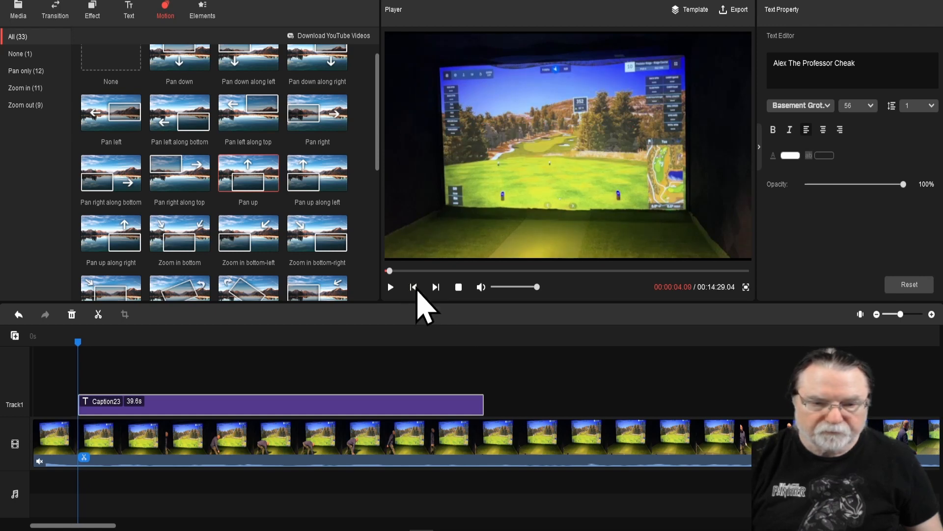
left_click_drag(79, 346, 59, 344)
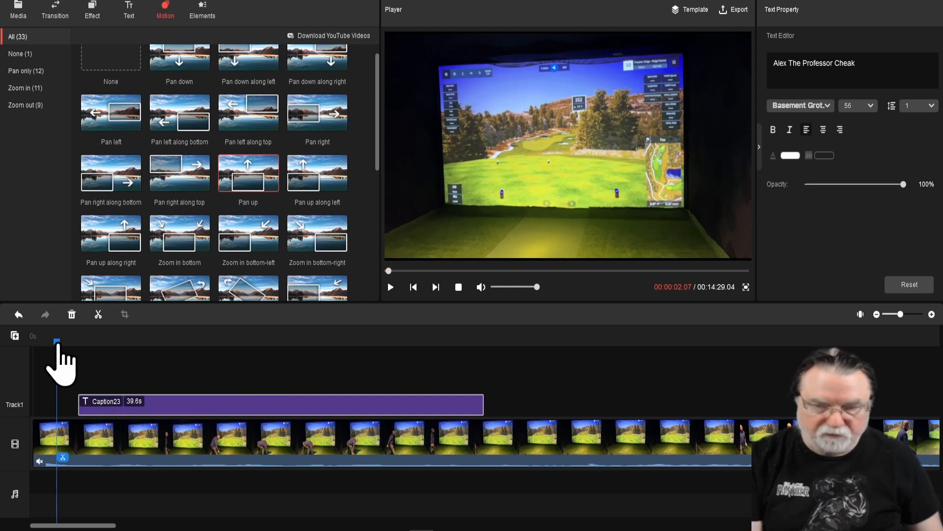
Play the caption over the golf clip, pause at 27 seconds, then rewind to 00:00:00
key("space")
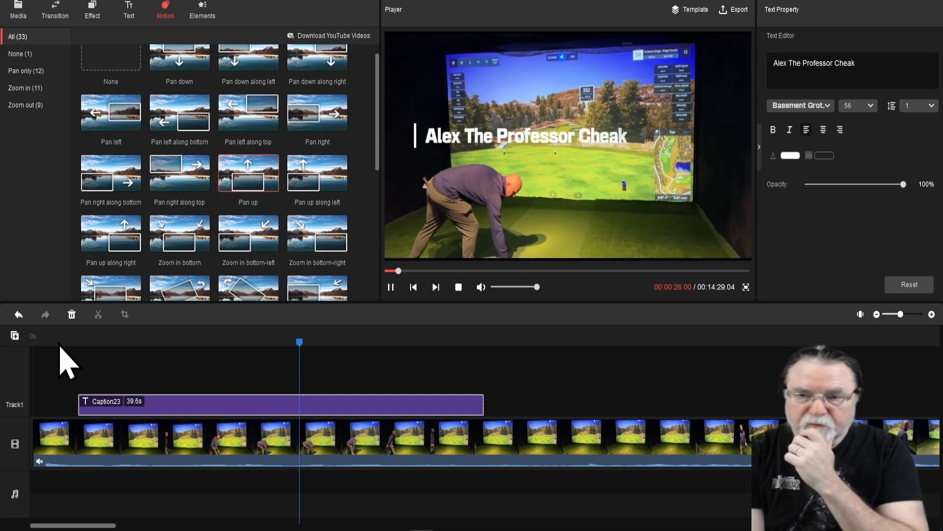
key("space")
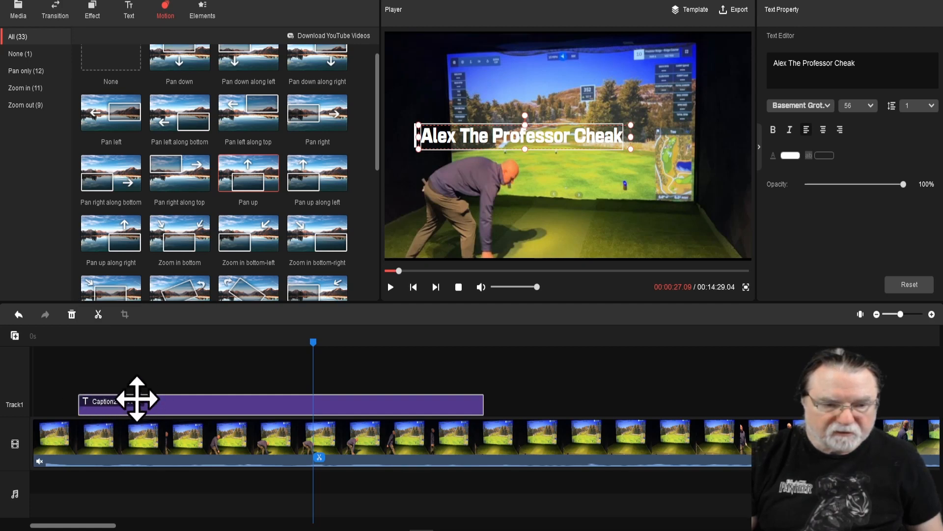
left_click(413, 287)
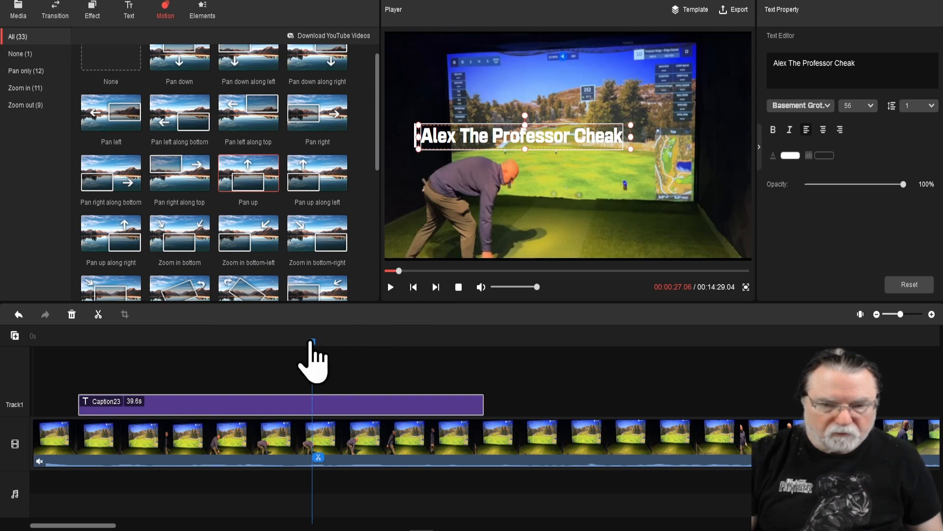
left_click(413, 287)
left_click_drag(312, 344, 9, 344)
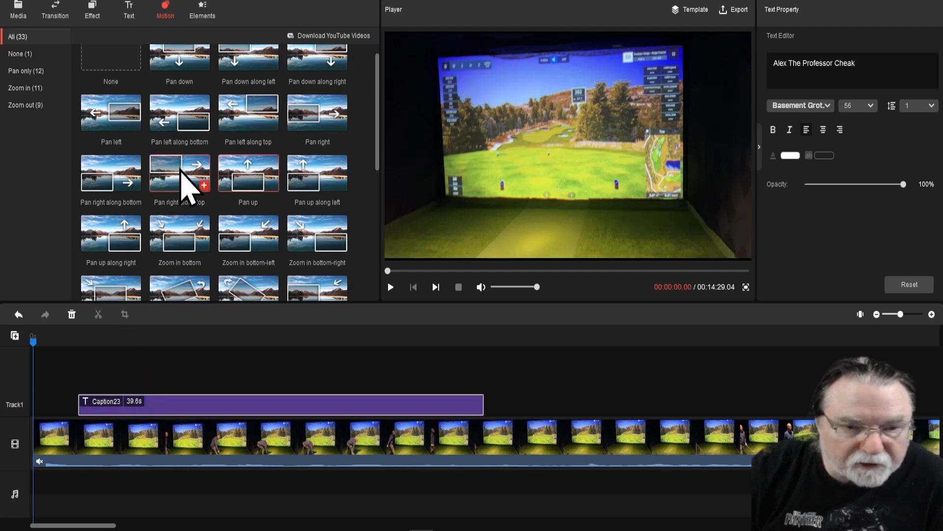
Undo the three most recent edits
mouse_move(281, 188)
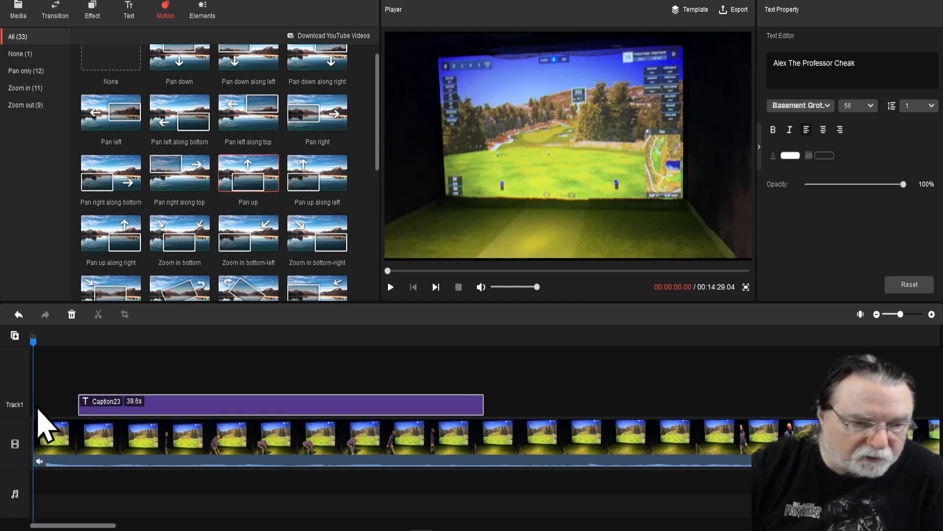
left_click(18, 315)
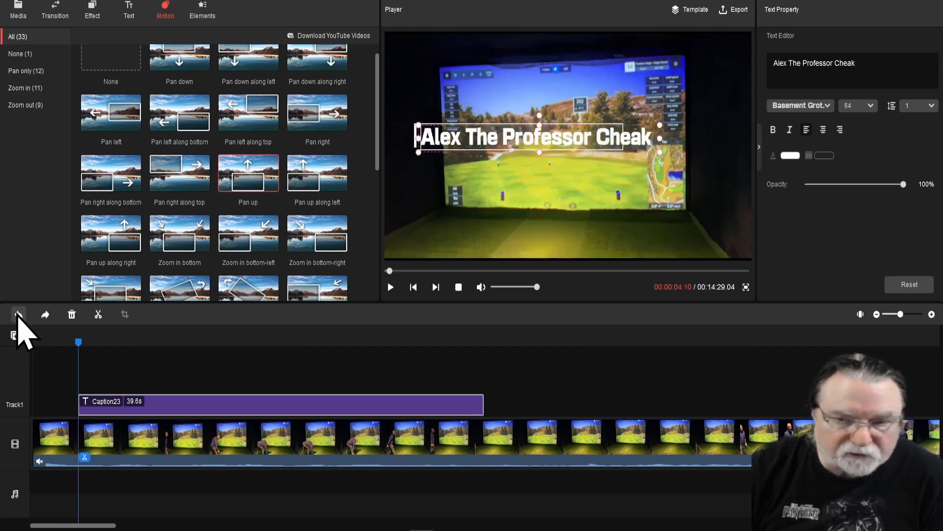
left_click(18, 315)
left_click(19, 314)
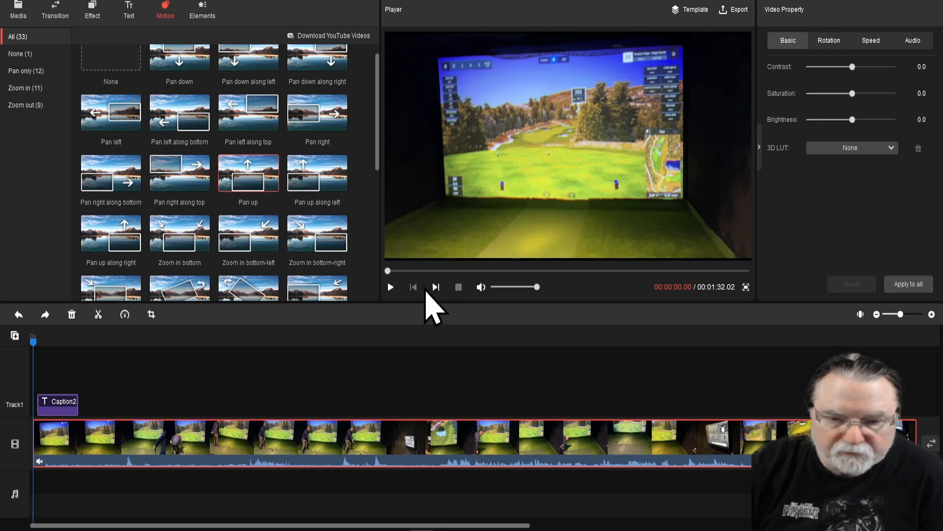
Check playback, undo the last remaining edit, and play the restored 1:32 project from the start
left_click(390, 287)
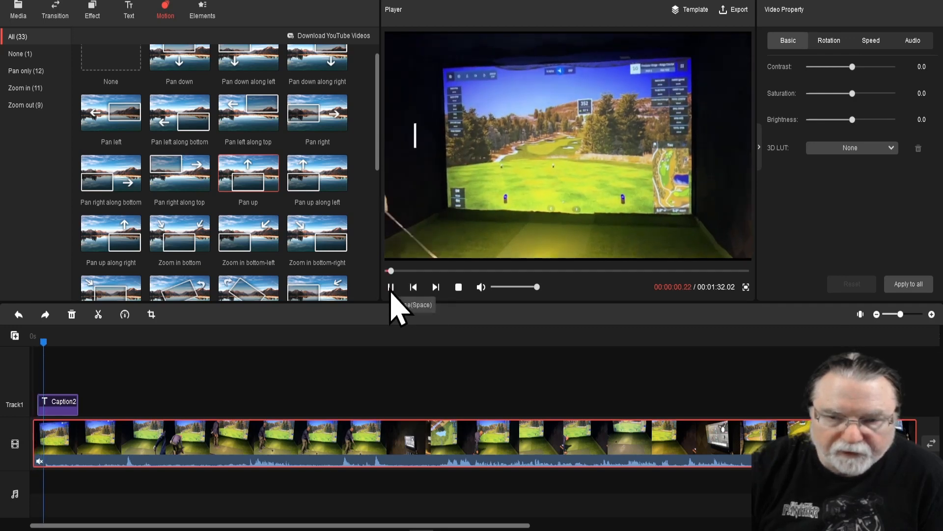
left_click(391, 287)
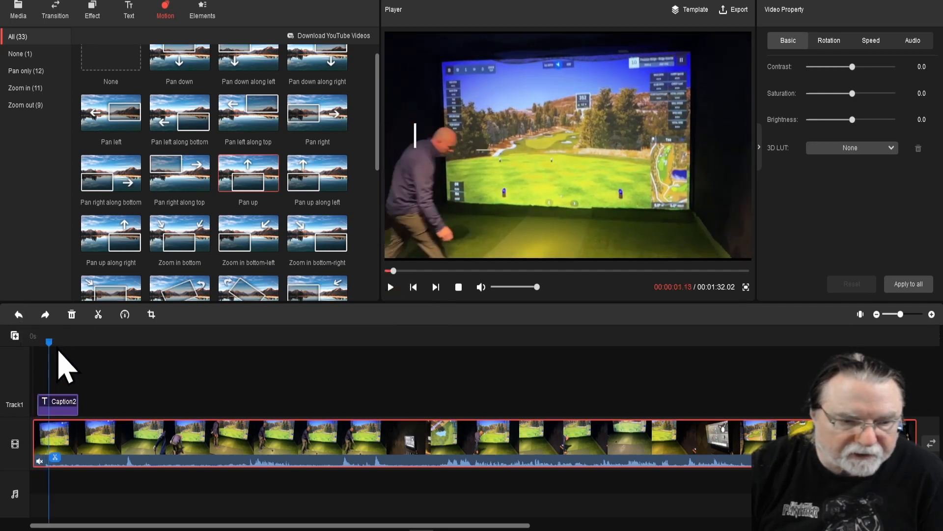
left_click(21, 348)
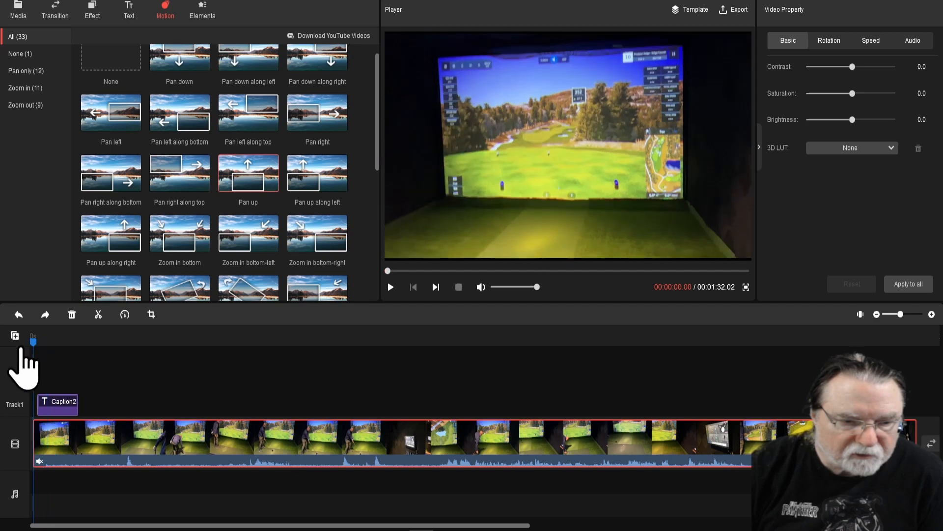
left_click(18, 314)
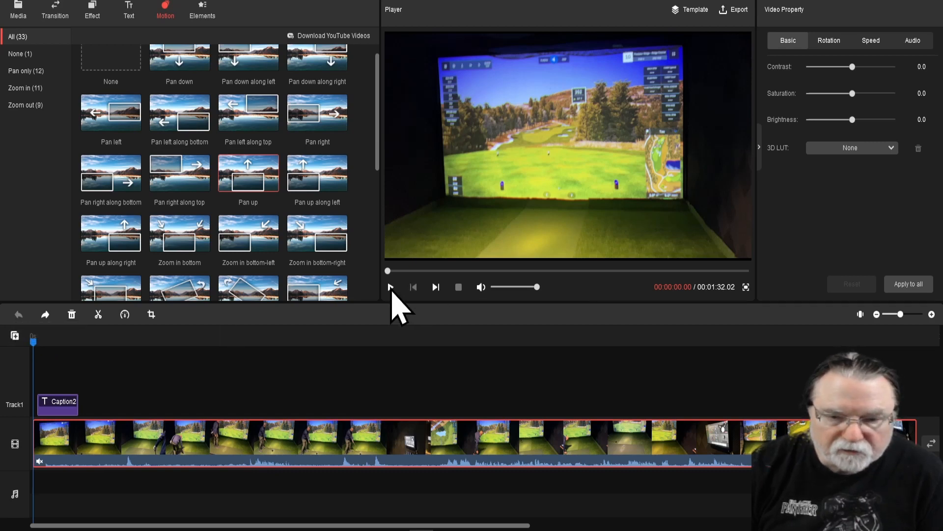
left_click(391, 288)
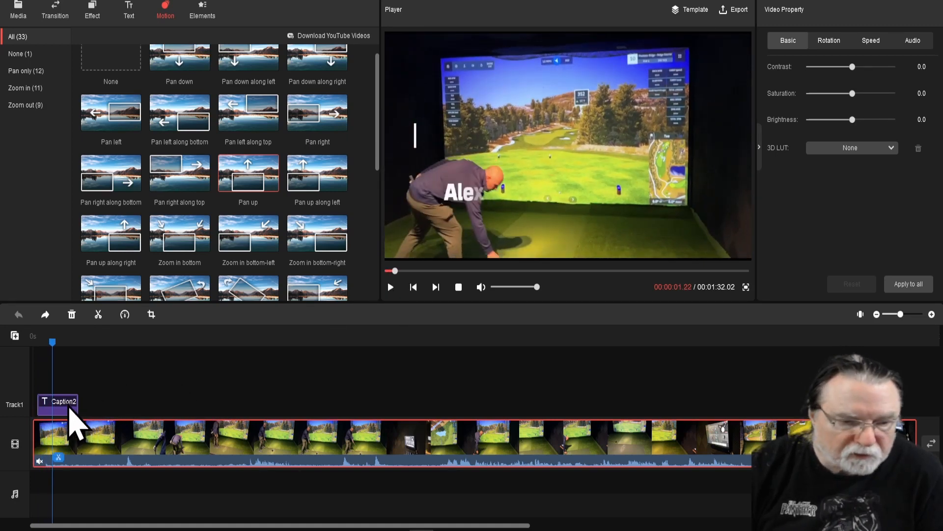
Keep Caption2's line spacing at 1, move its empty text box right, and start it about 6 seconds in
left_click(68, 405)
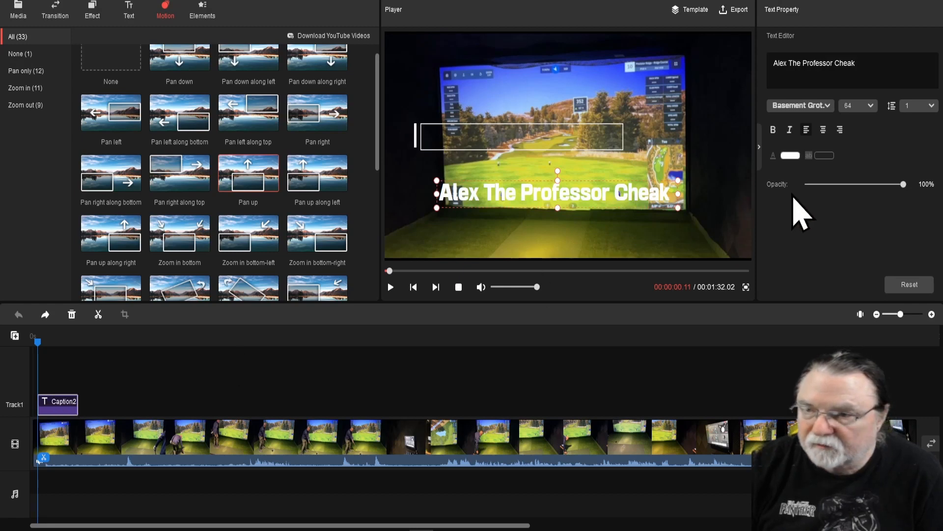
left_click(931, 106)
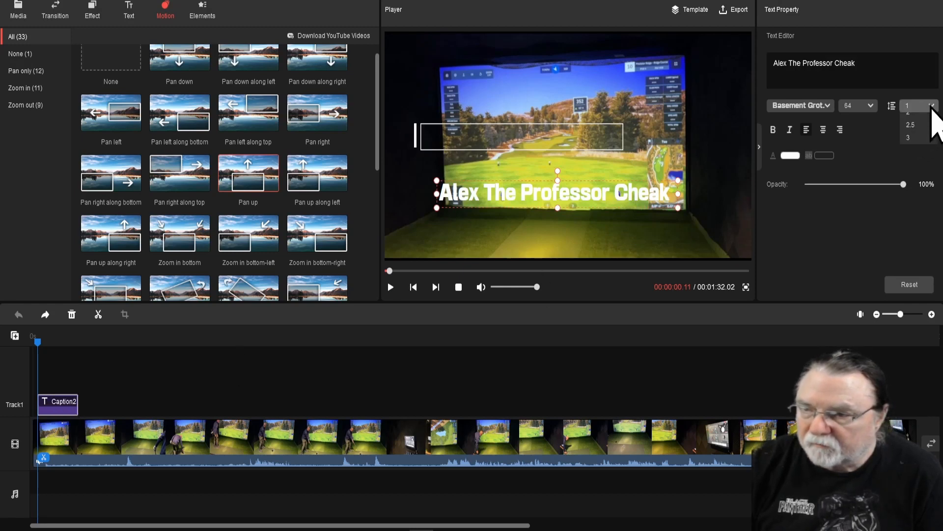
left_click(933, 107)
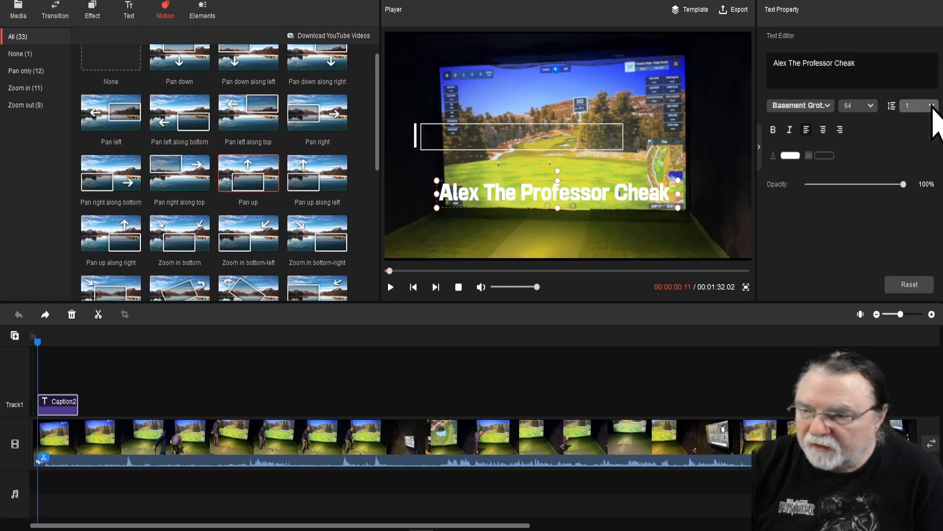
left_click(500, 136)
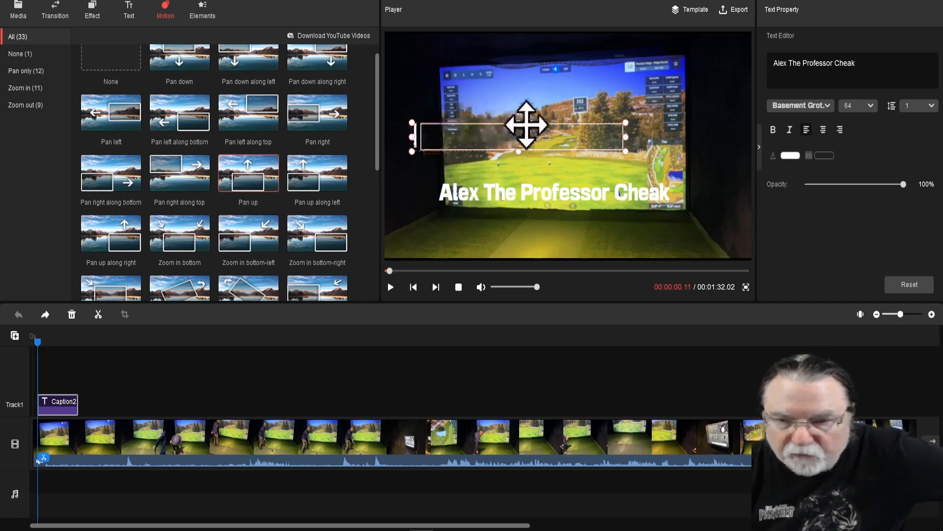
left_click_drag(521, 137, 556, 145)
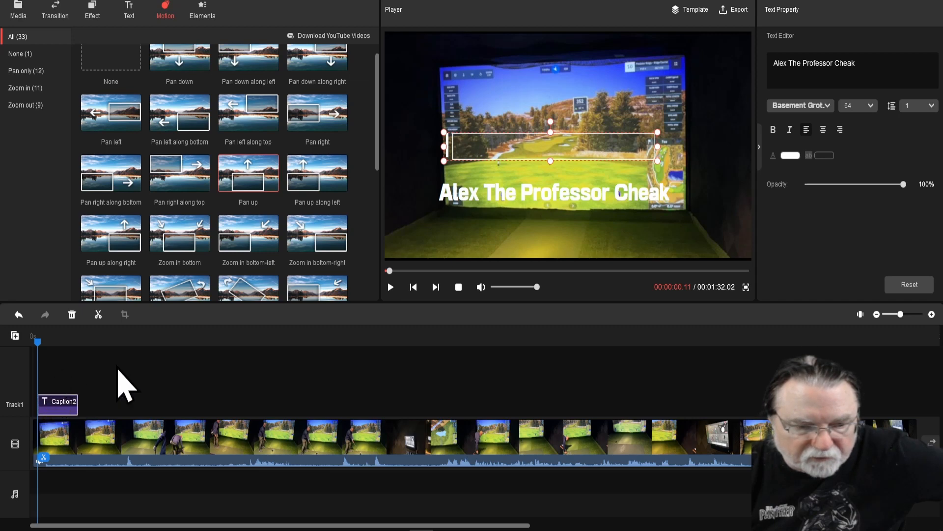
left_click_drag(59, 401, 129, 400)
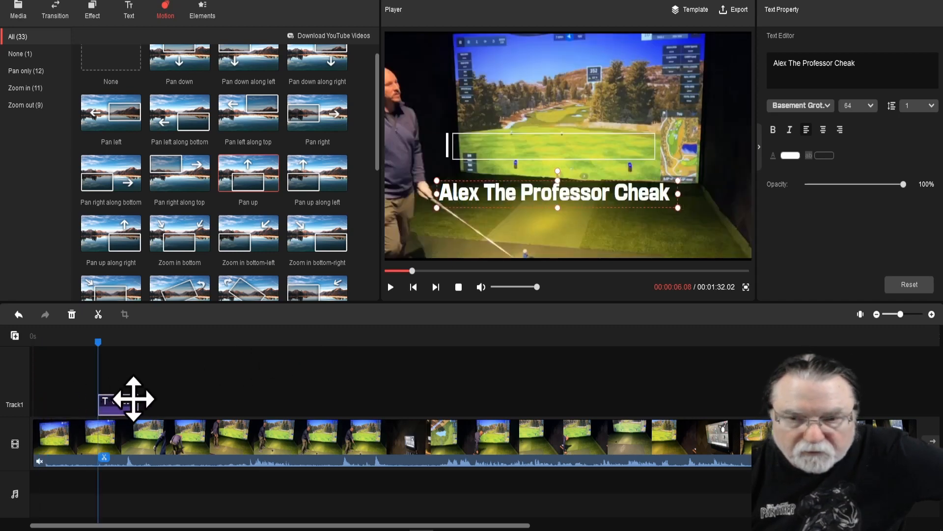
Remove the Caption2 title clip from Track1 using its right-click Delete option
left_click(376, 359)
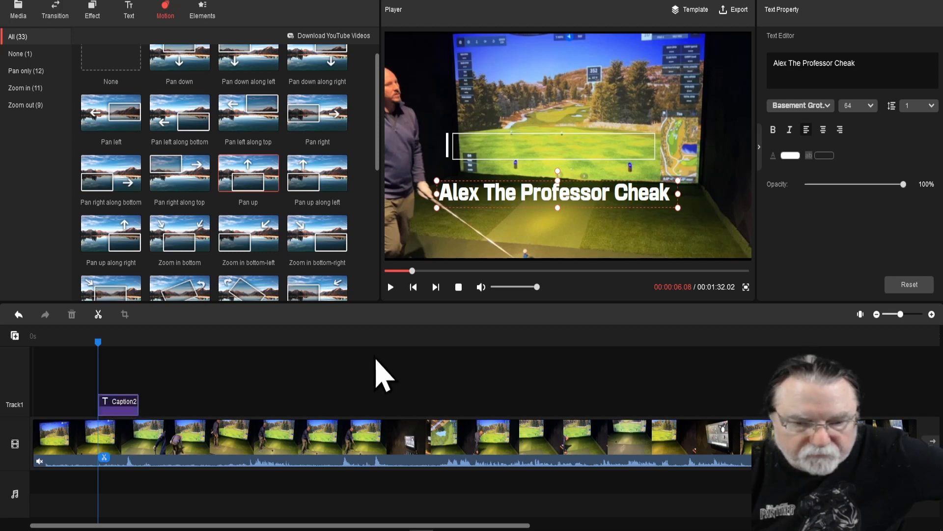
left_click(123, 410)
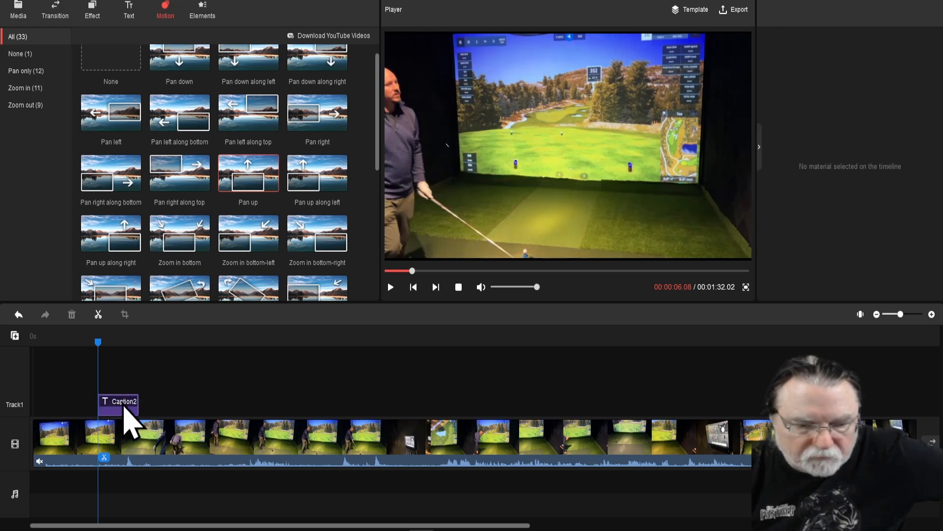
right_click(126, 412)
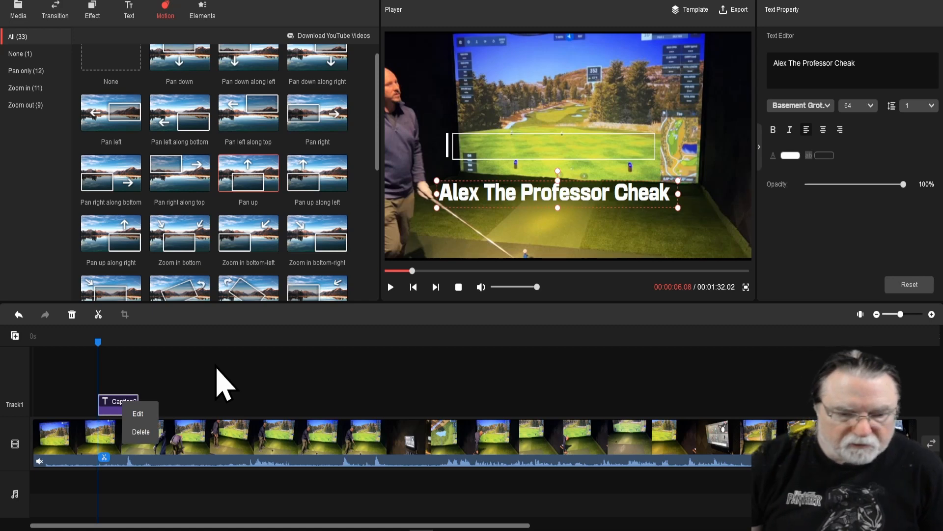
left_click(136, 412)
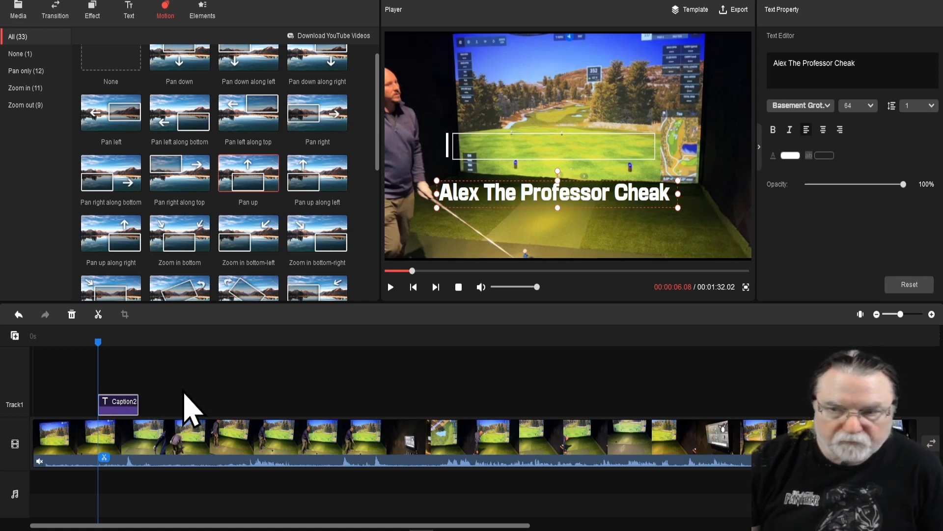
right_click(118, 412)
left_click(136, 440)
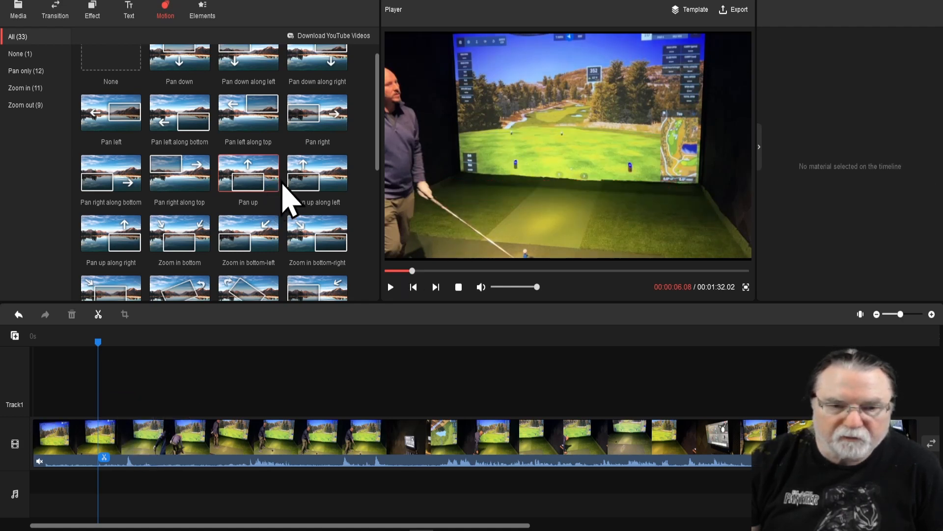
Apply the Zoom in bottom motion to the golf clip and preview it, stopping at 00:00:06.20
mouse_move(259, 183)
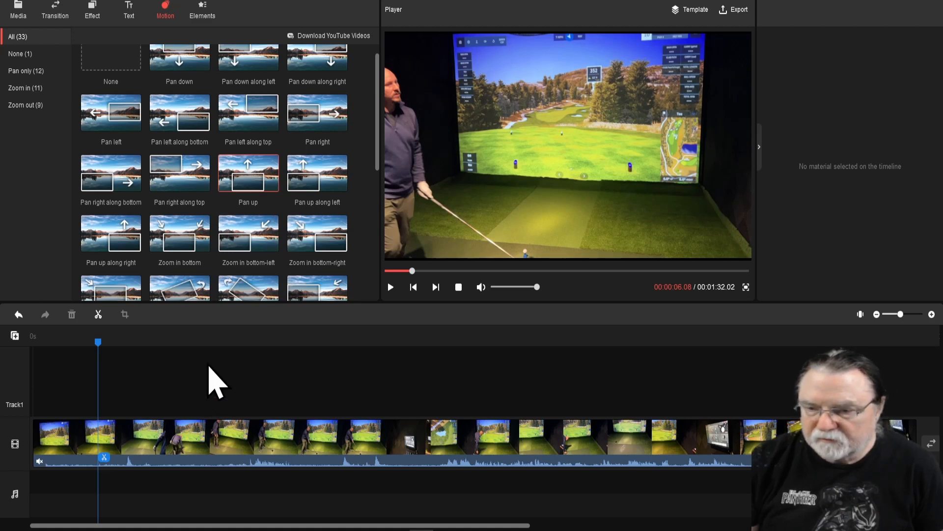
mouse_move(276, 203)
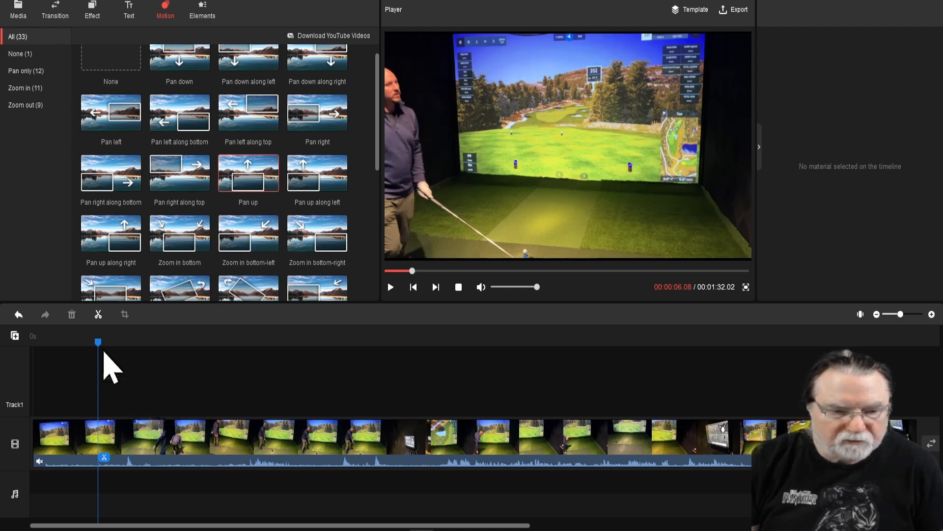
left_click_drag(97, 362, 25, 363)
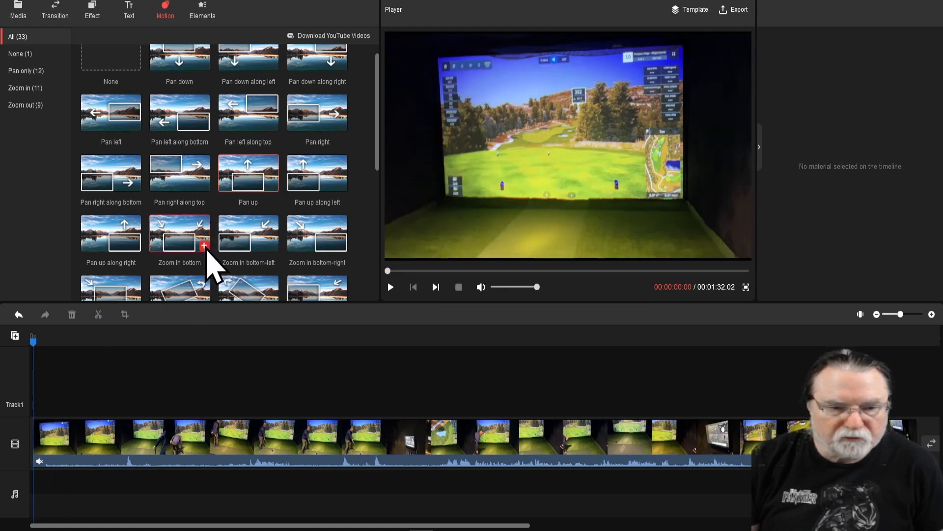
left_click_drag(205, 251, 59, 434)
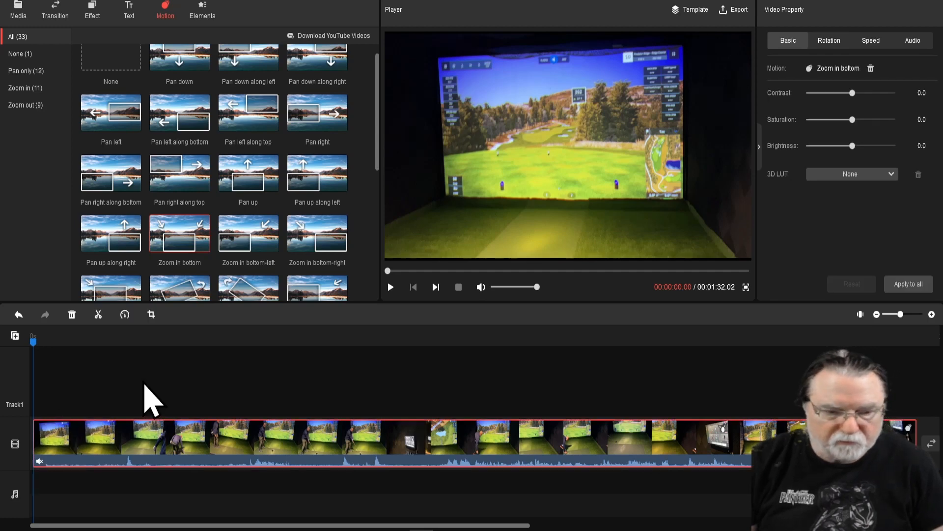
key("space")
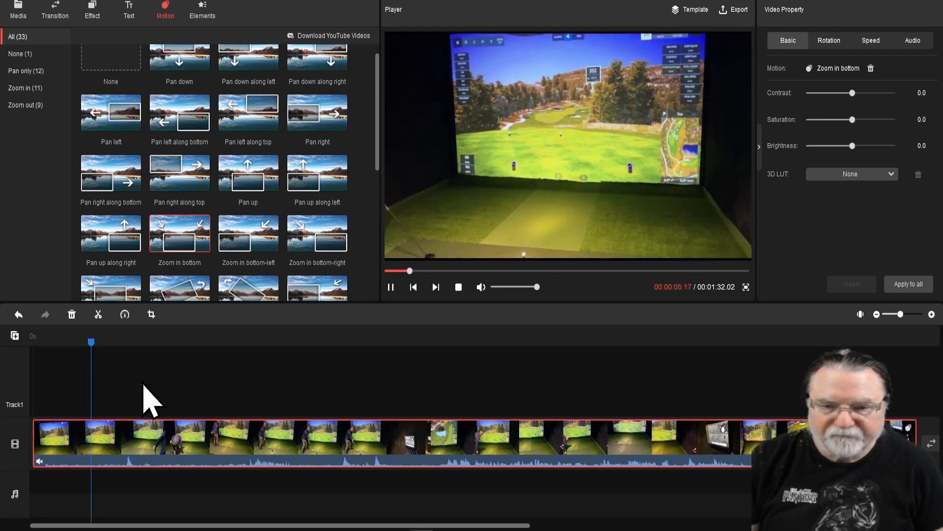
key("space")
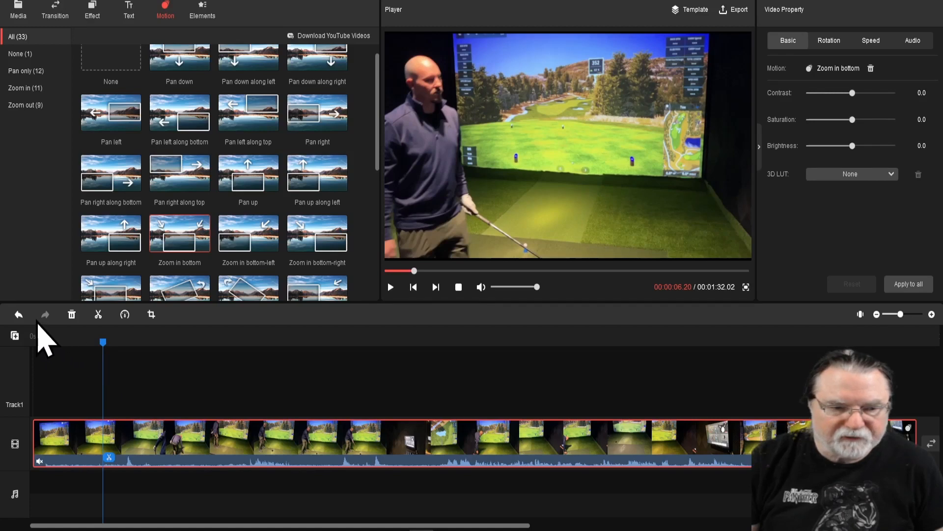
Undo the deletion to restore the Caption2 title clip on Track1
left_click(18, 315)
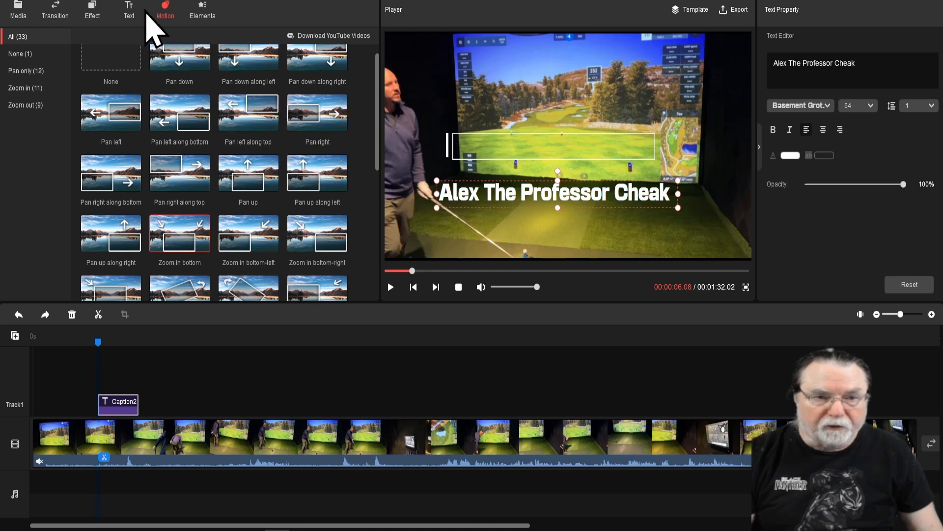
Apply the Kevin filter and undo it, then try Ink Well and undo, returning Caption2 to the start
left_click(96, 7)
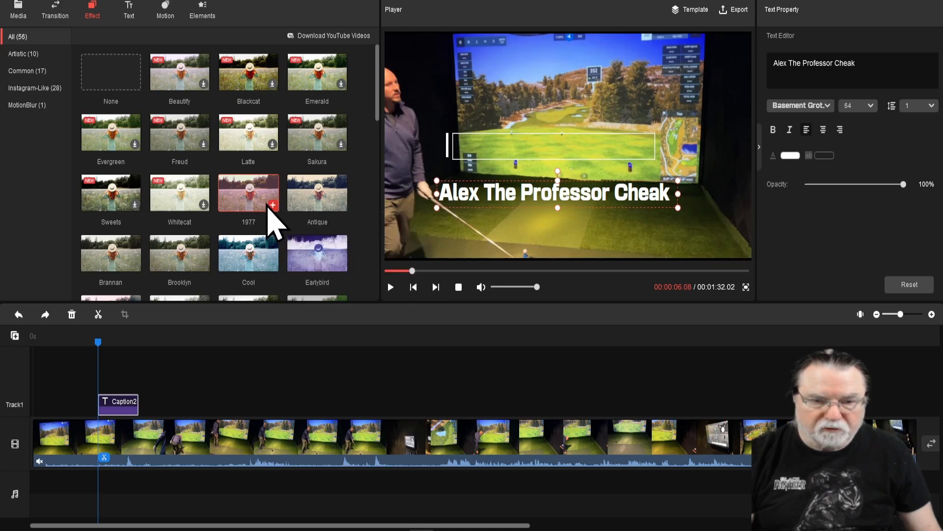
mouse_move(261, 207)
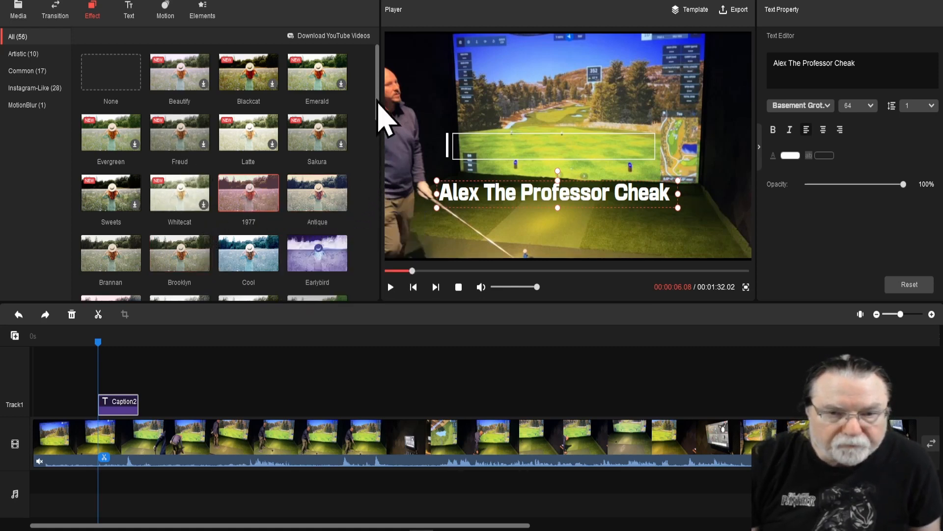
left_click_drag(378, 105, 382, 148)
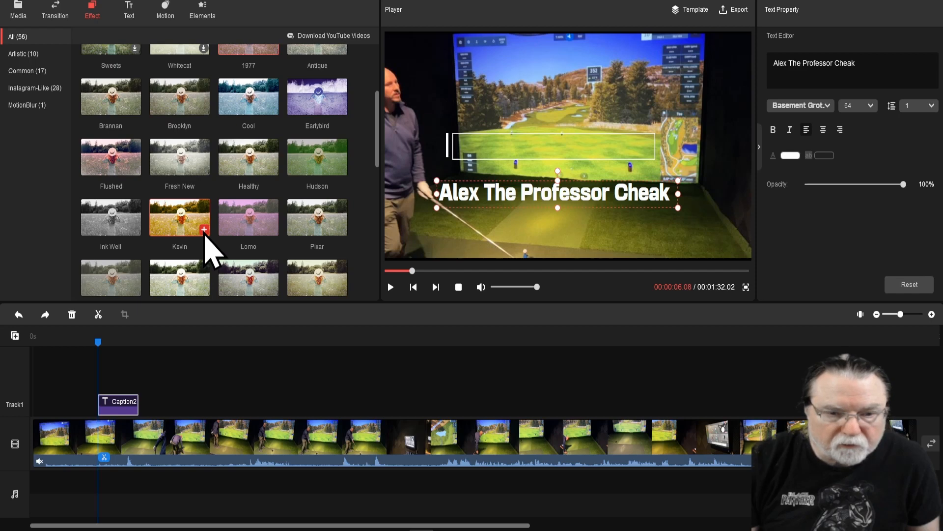
left_click_drag(205, 240, 199, 424)
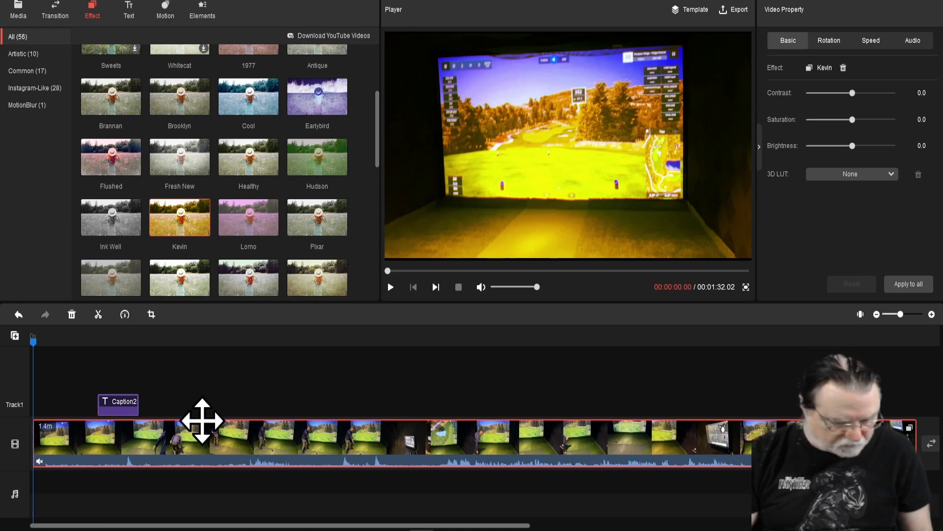
left_click(18, 314)
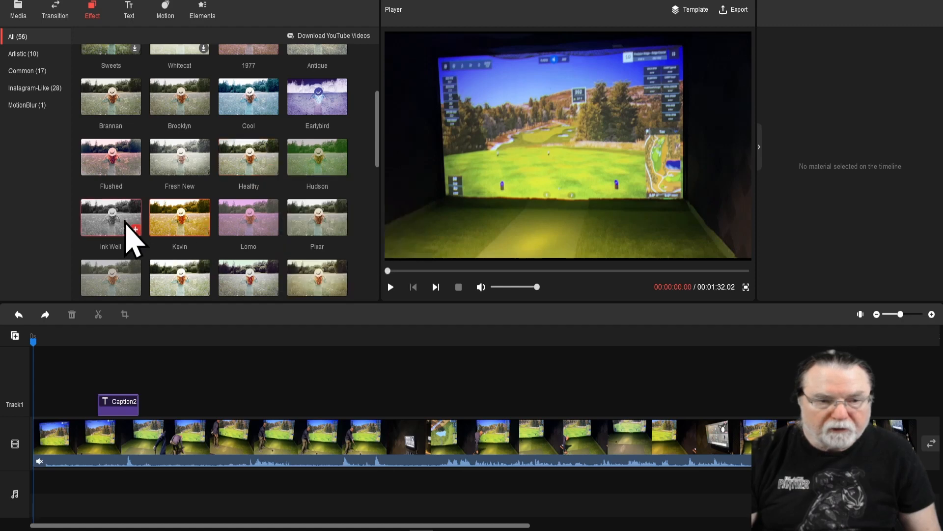
left_click_drag(135, 230, 173, 418)
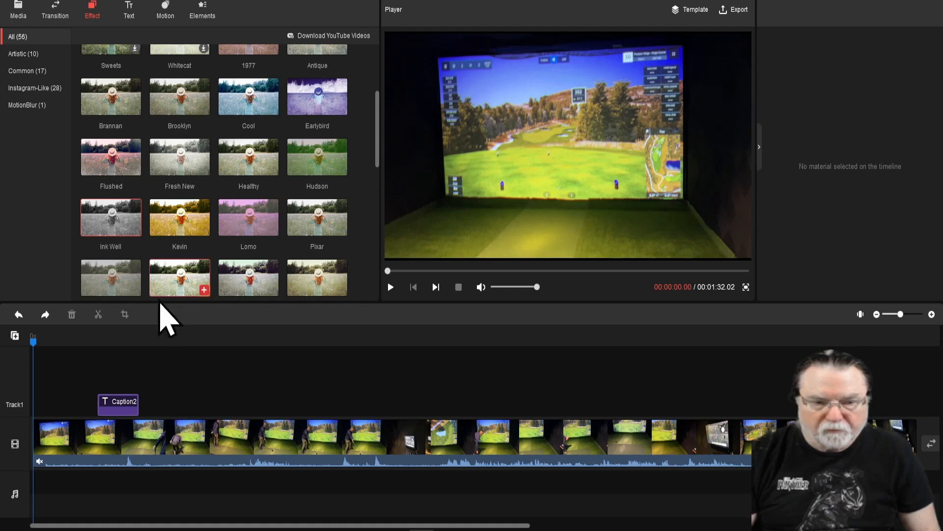
left_click(18, 314)
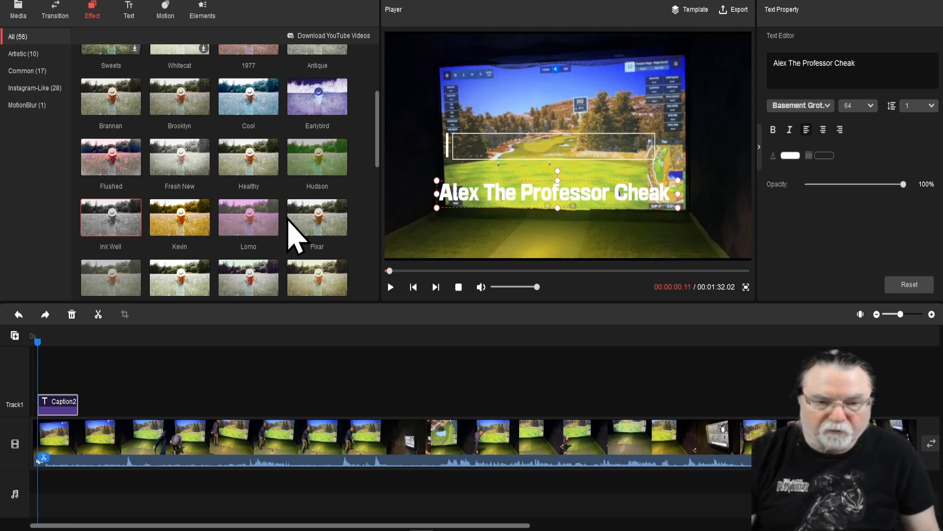
Try dropping the Lomo, Kevin and RedGreen filters onto the clip, leaving it unfiltered
left_click_drag(252, 227, 249, 432)
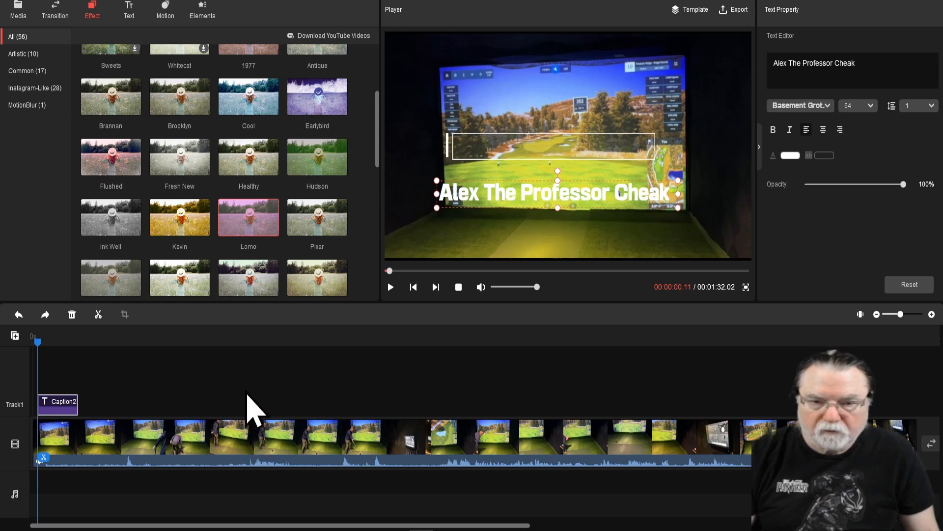
mouse_move(274, 231)
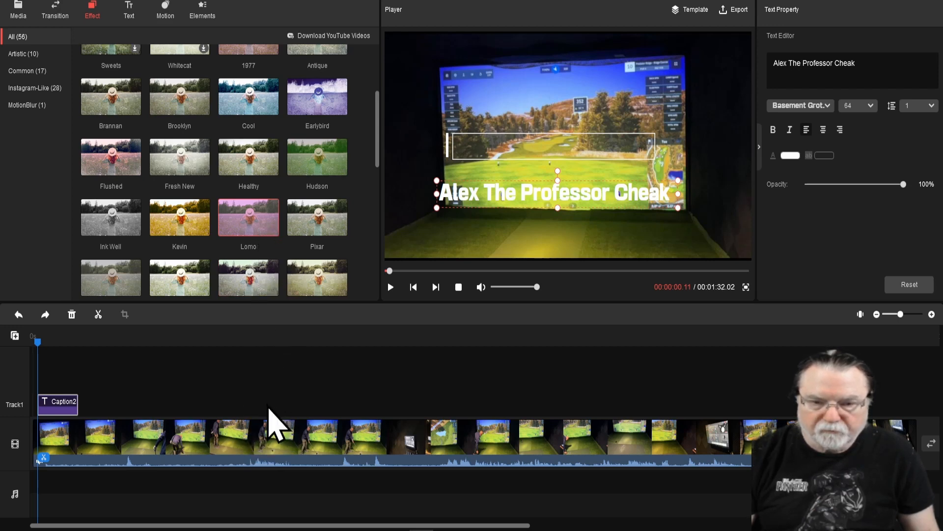
left_click_drag(185, 225, 213, 409)
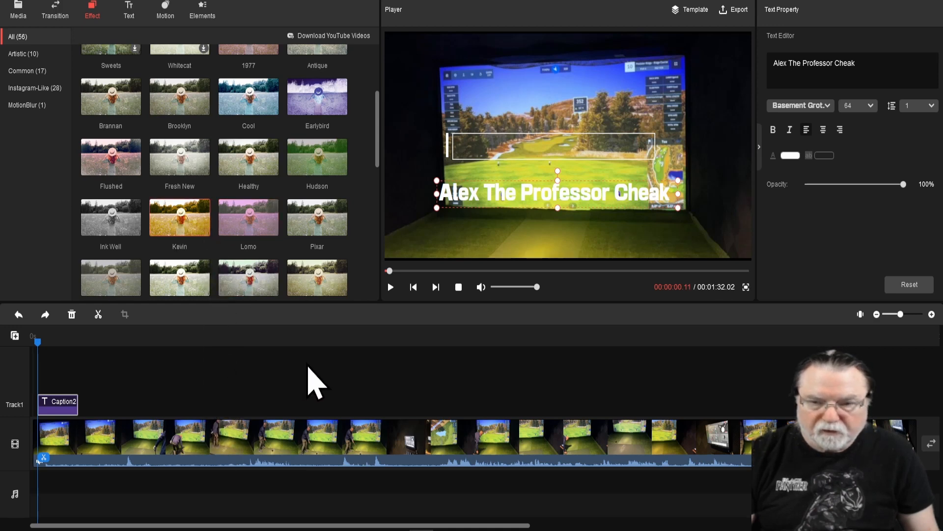
left_click(359, 372)
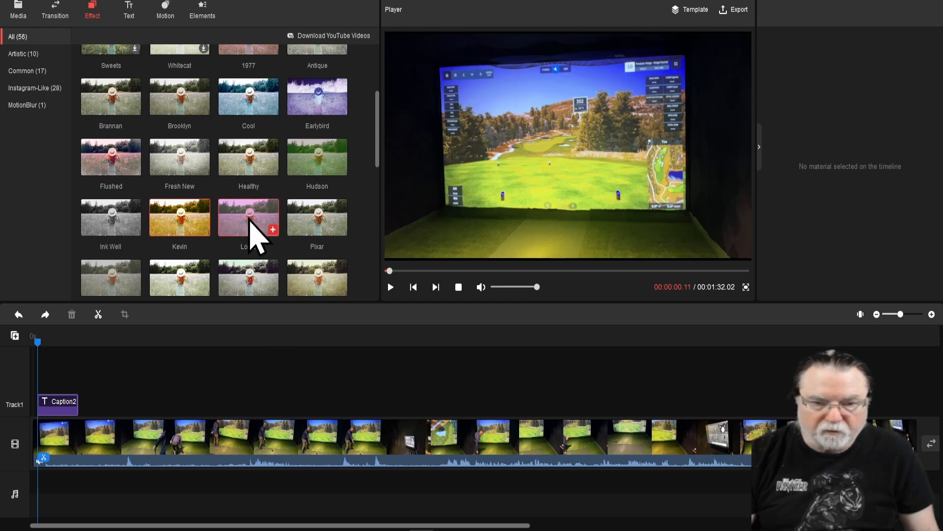
mouse_move(249, 215)
left_mouse_down()
mouse_move(365, 230)
mouse_move(306, 248)
mouse_move(255, 227)
left_mouse_up()
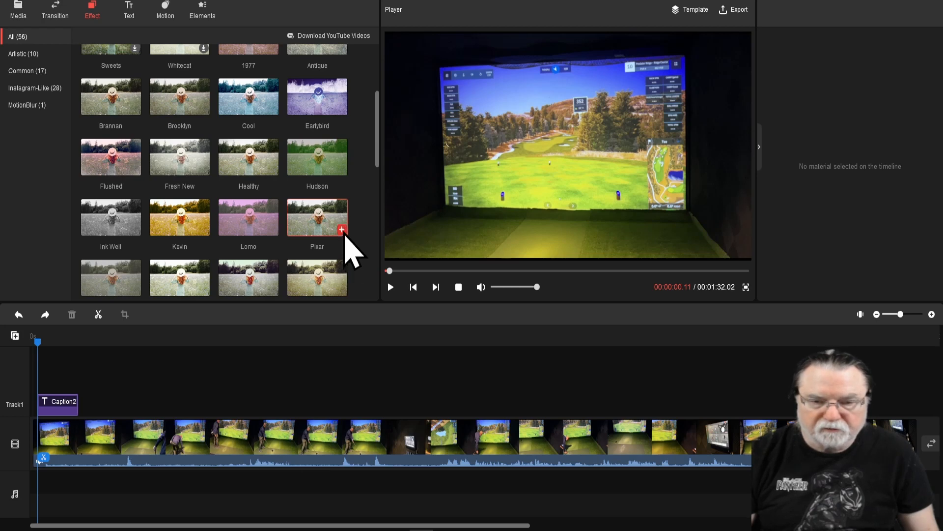
left_click_drag(379, 154, 375, 265)
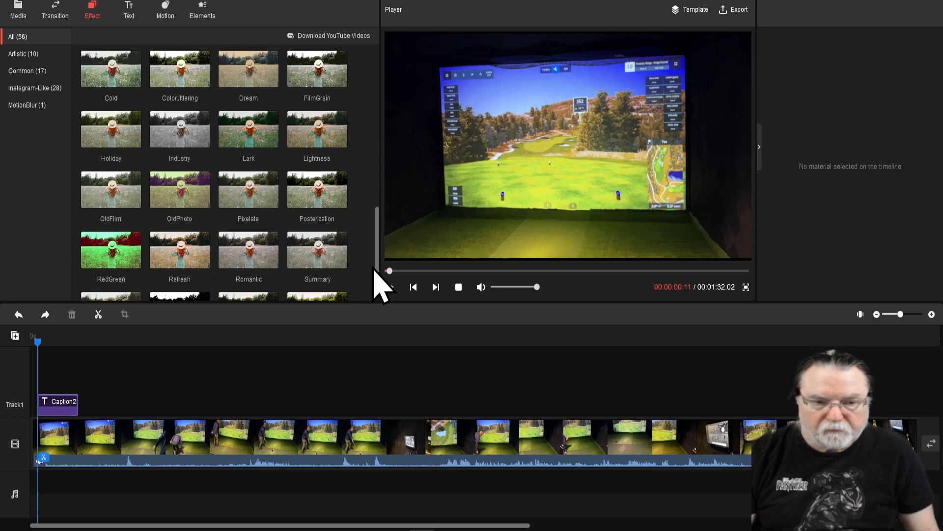
left_click_drag(108, 249, 45, 369)
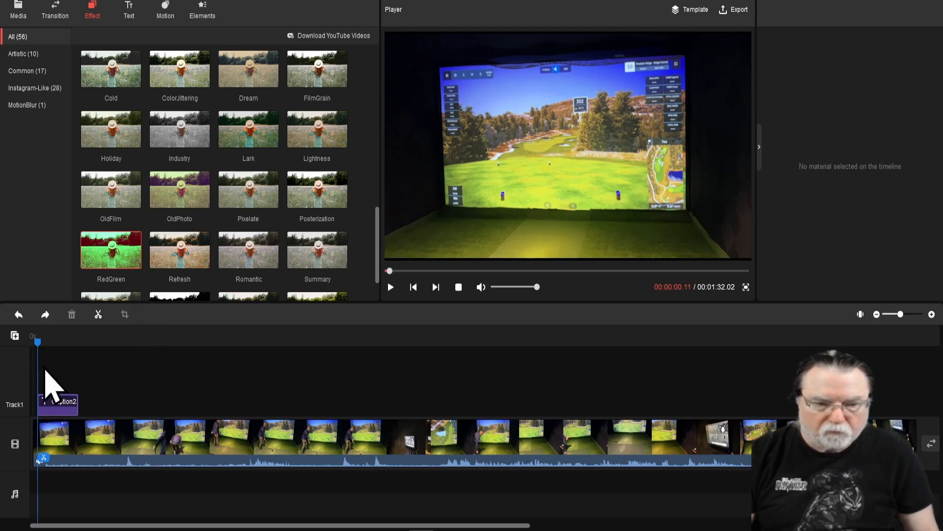
Look at the clip's split options, then dismiss them without splitting
mouse_move(134, 266)
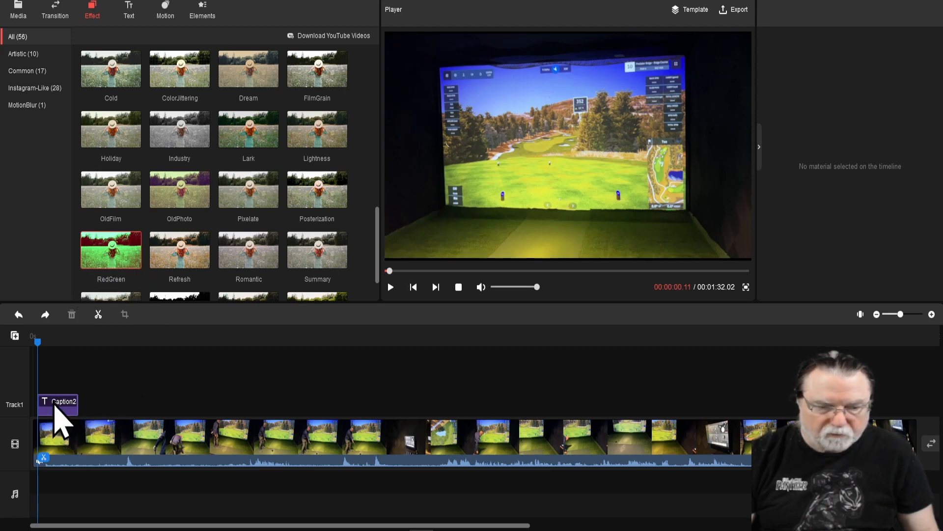
left_click(98, 314)
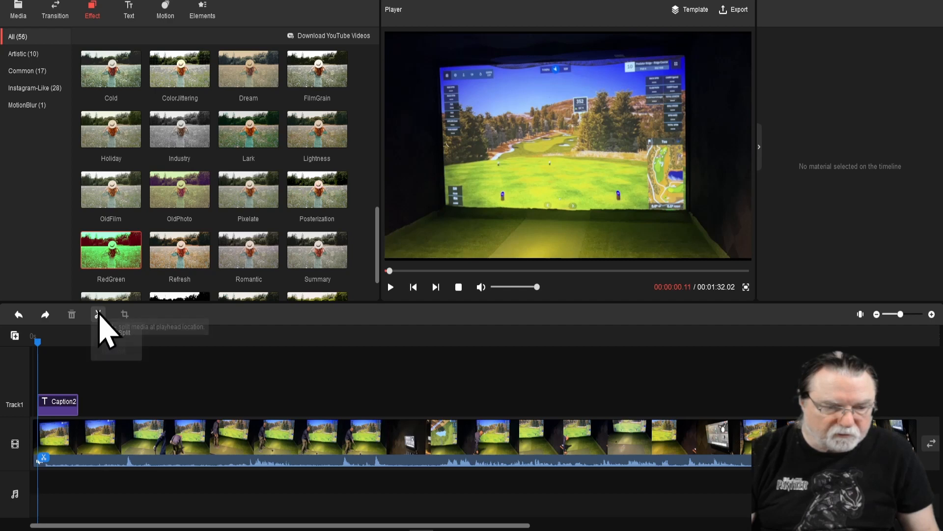
left_click(164, 372)
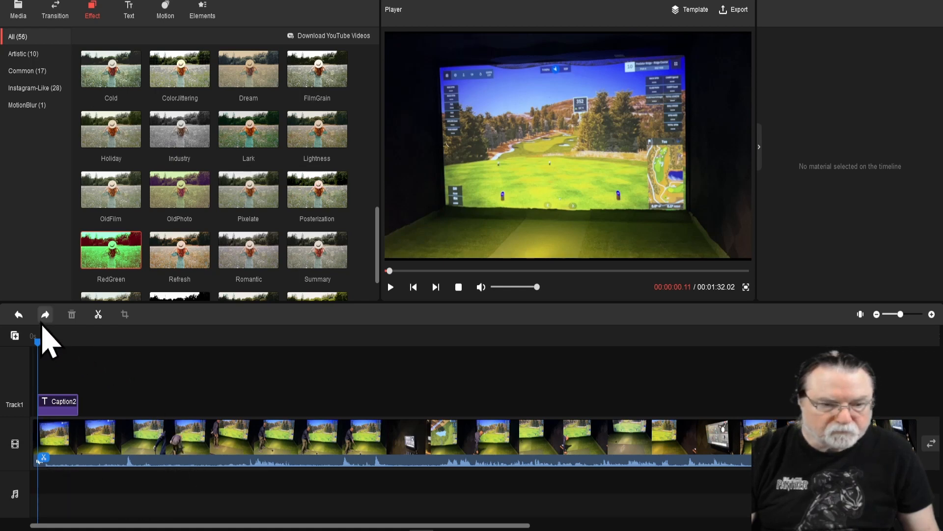
Undo the last caption edit and drag Caption2 to about 17 s; undo a trial split at 3 s
left_click(18, 314)
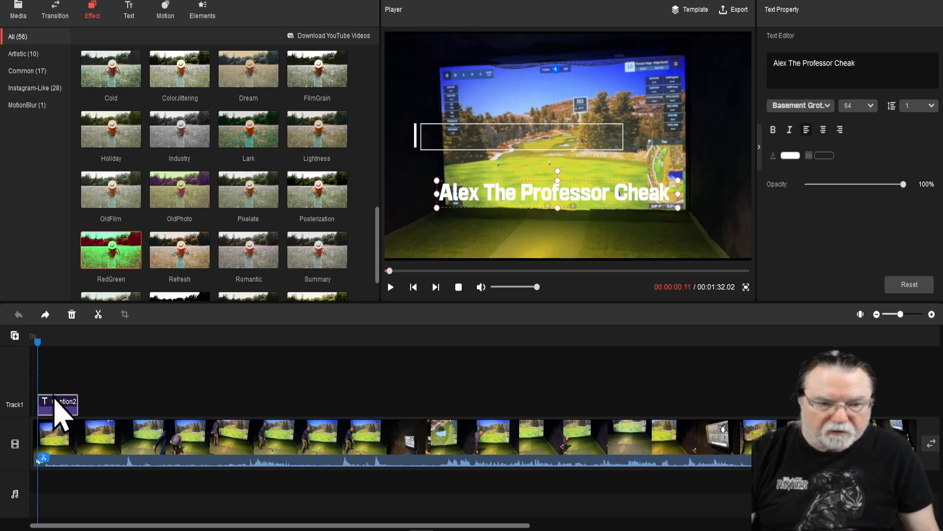
left_click_drag(53, 400, 229, 406)
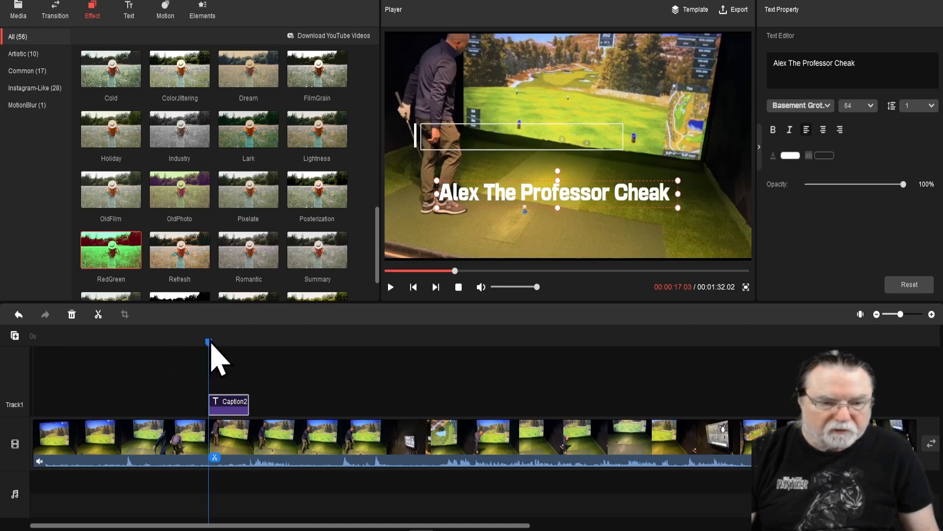
left_click_drag(211, 343, 64, 384)
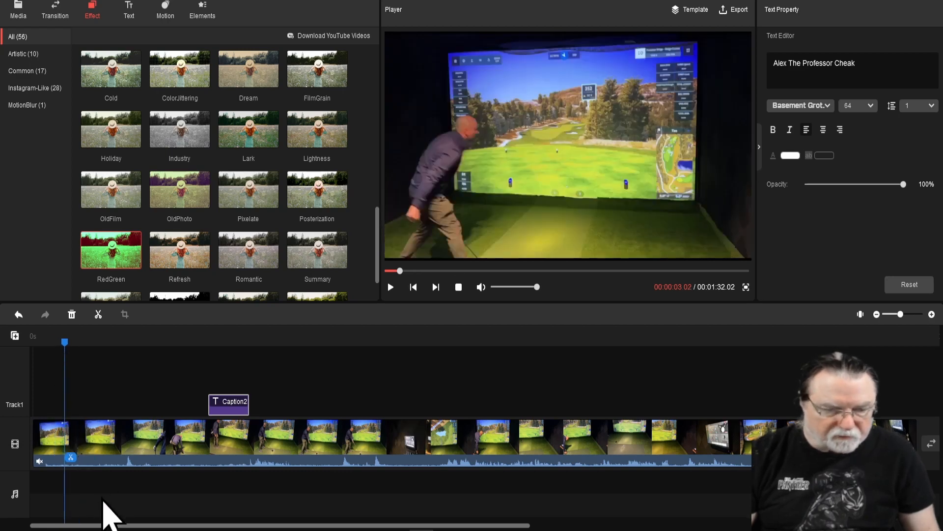
left_click(70, 458)
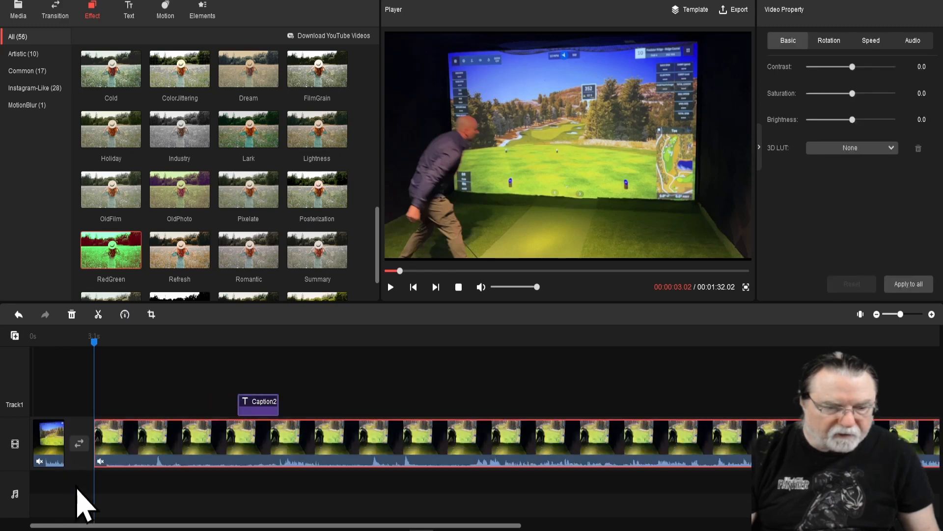
left_click(19, 316)
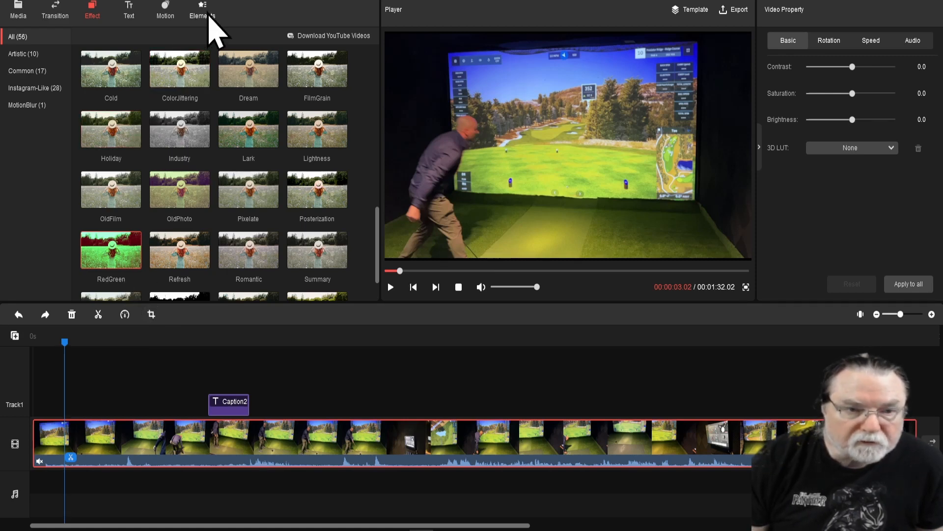
Add a New Year 2023 sticker from Elements and move it later along Track1
left_click(210, 29)
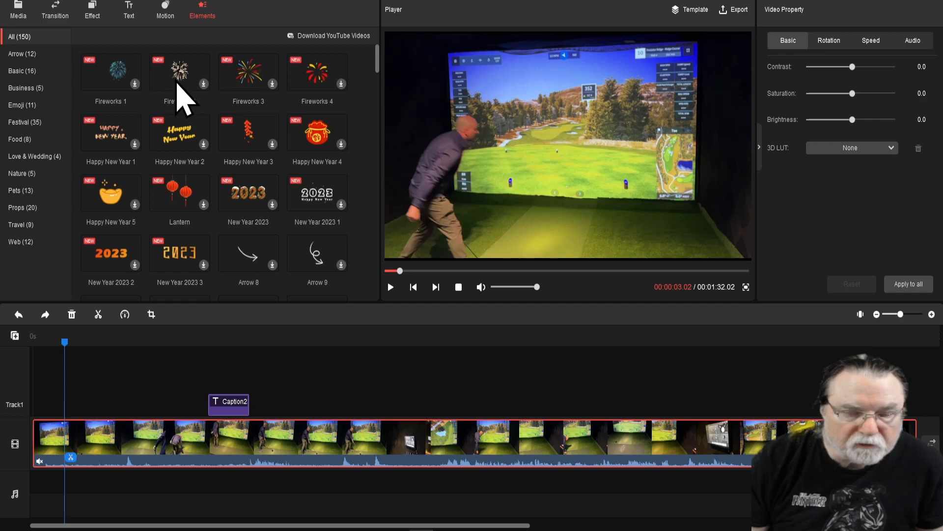
left_click(273, 205)
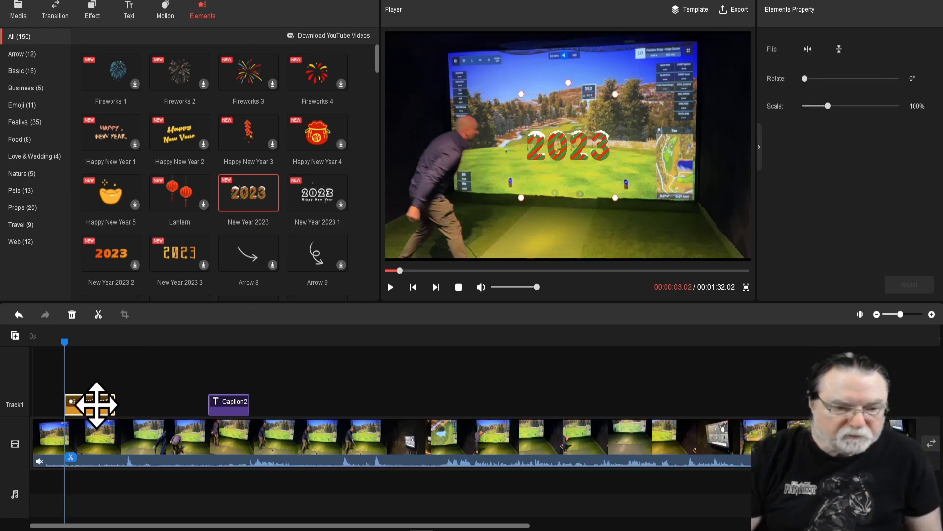
left_click_drag(92, 402, 368, 404)
right_click(370, 406)
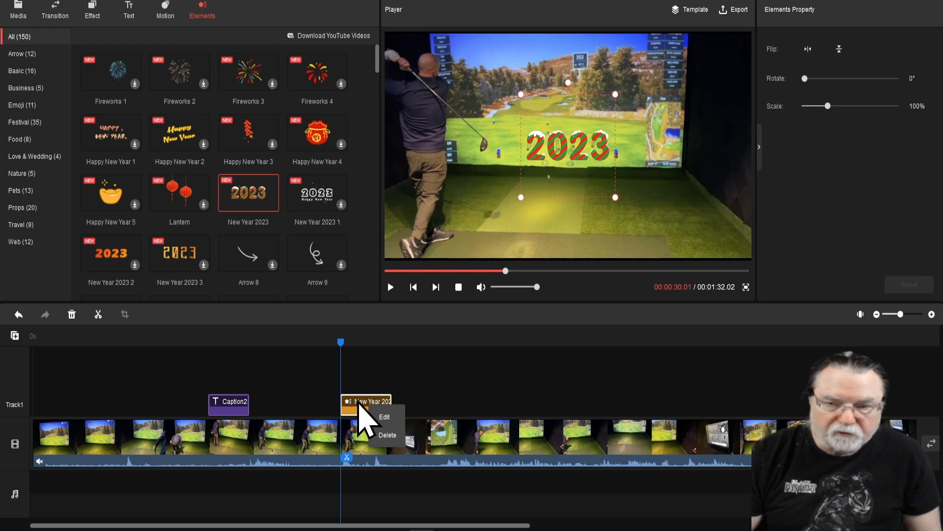
left_click(257, 208)
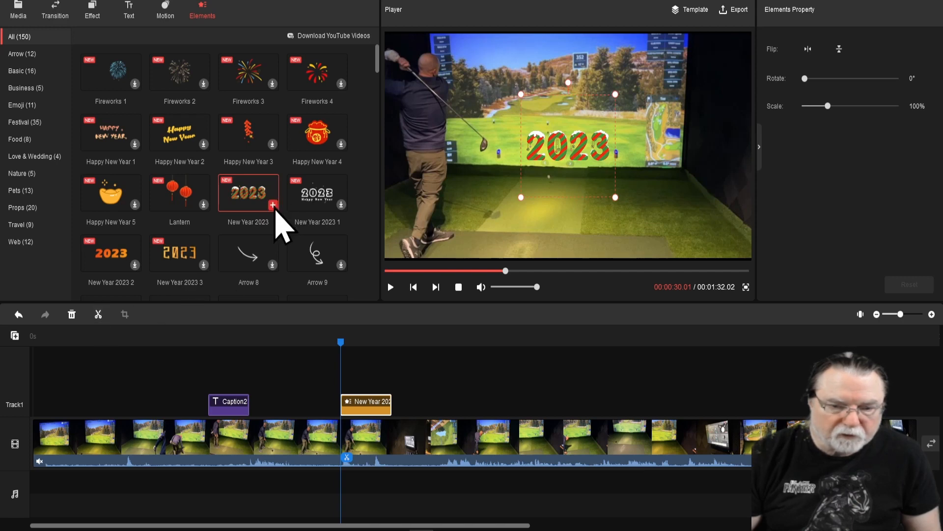
Add a second New Year 2023 sticker at about 5 s and rewind to 0 s
left_click_drag(341, 347, 94, 347)
left_click(274, 204)
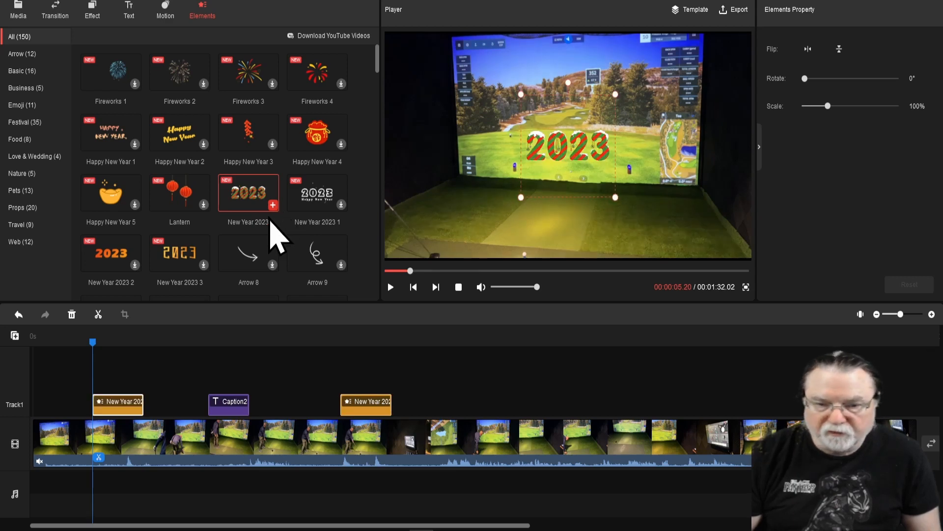
left_click_drag(92, 343, 31, 344)
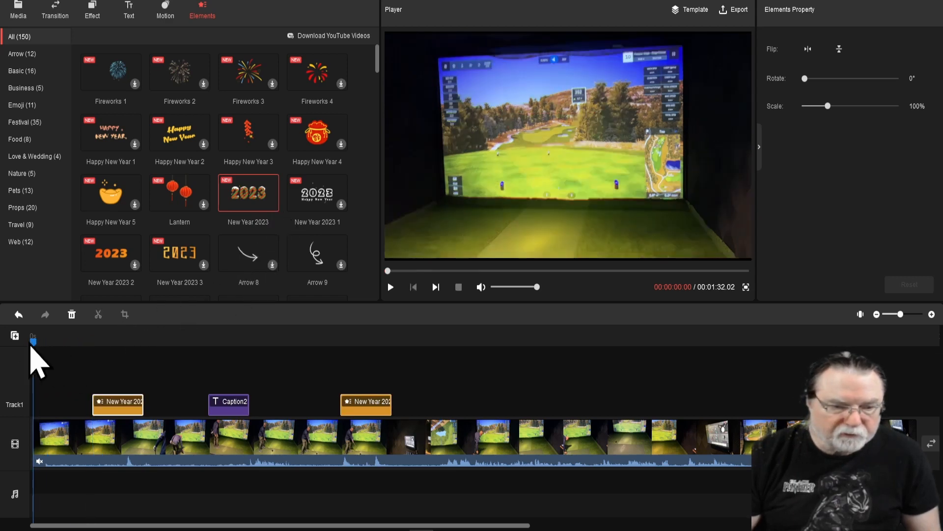
key("space")
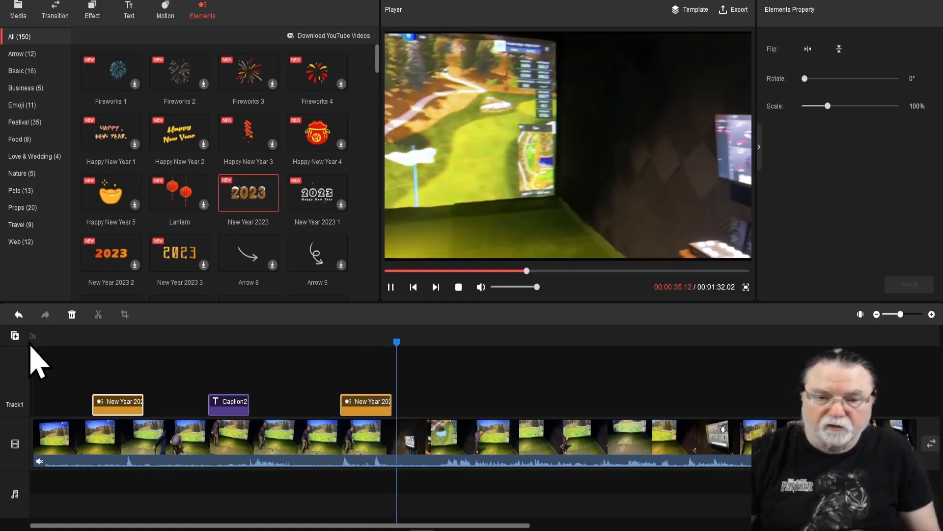
left_click(392, 287)
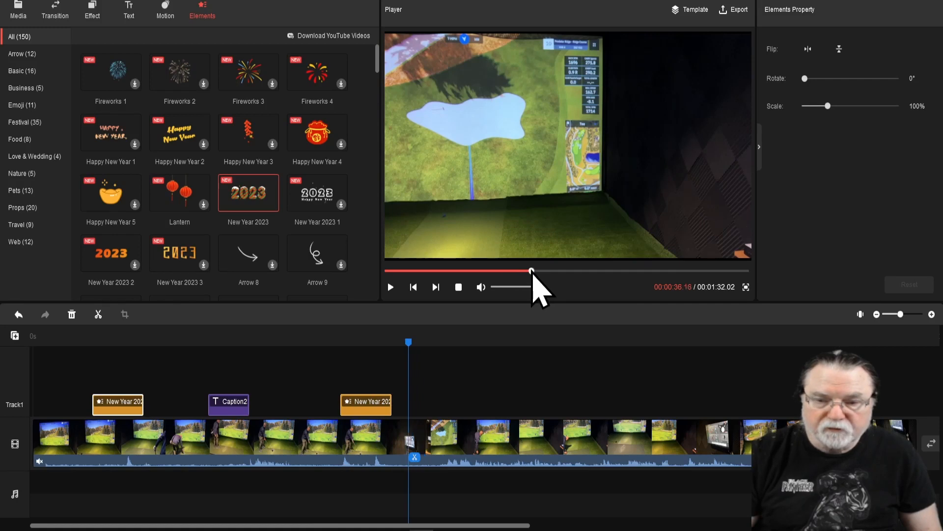
left_click_drag(532, 271, 383, 290)
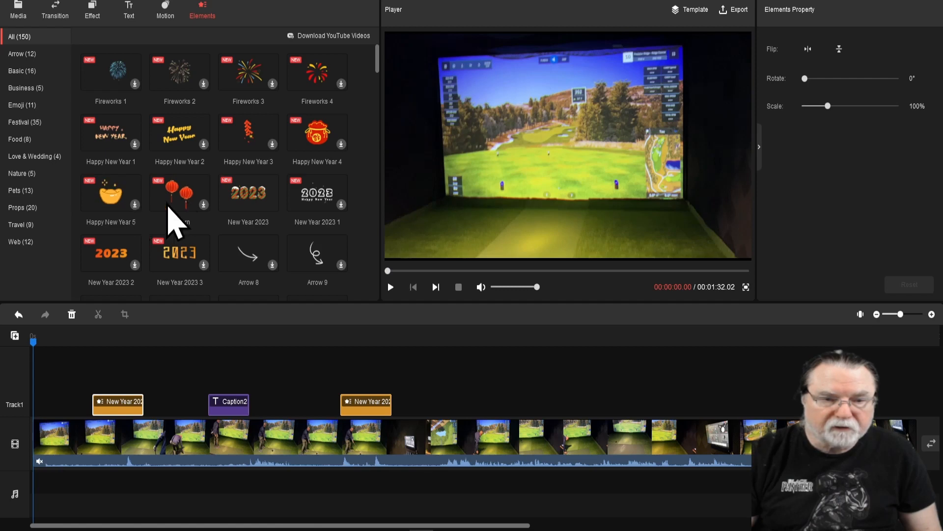
Download the Business 1 dollar-sign sticker and add it at the clip's start
scroll(260, 209, "down", 2)
scroll(262, 202, "down", 8)
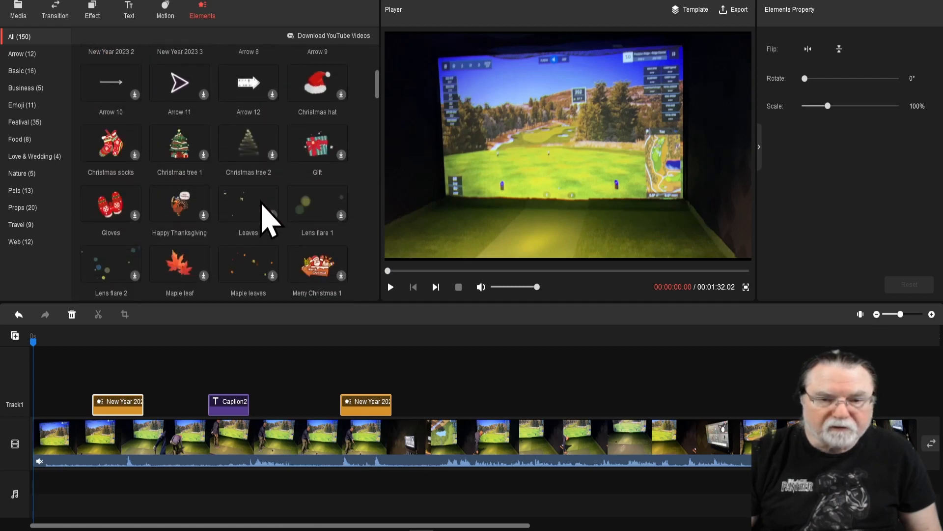
scroll(263, 206, "down", 2)
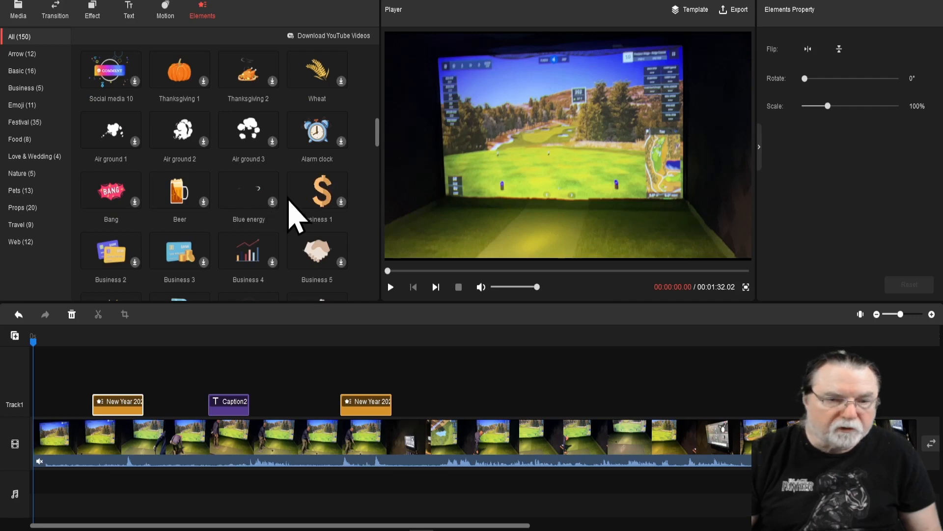
left_click(341, 203)
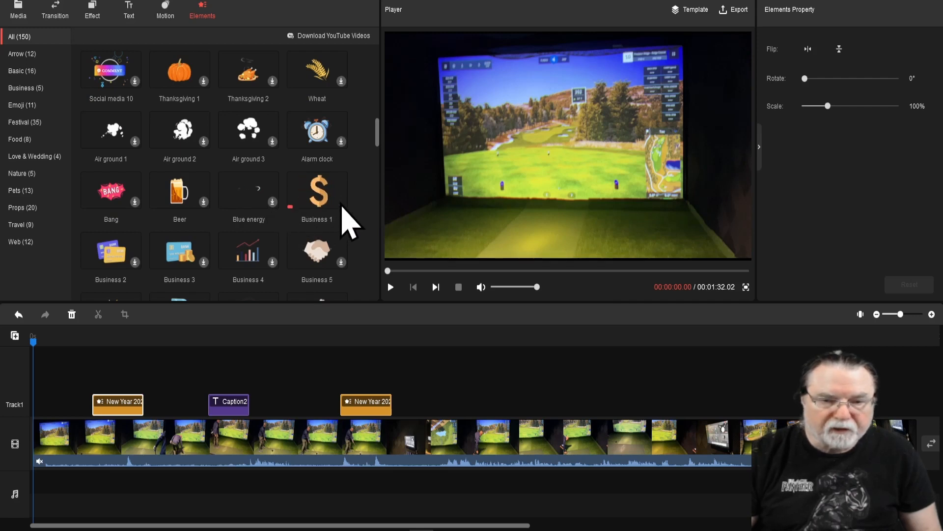
left_click(341, 202)
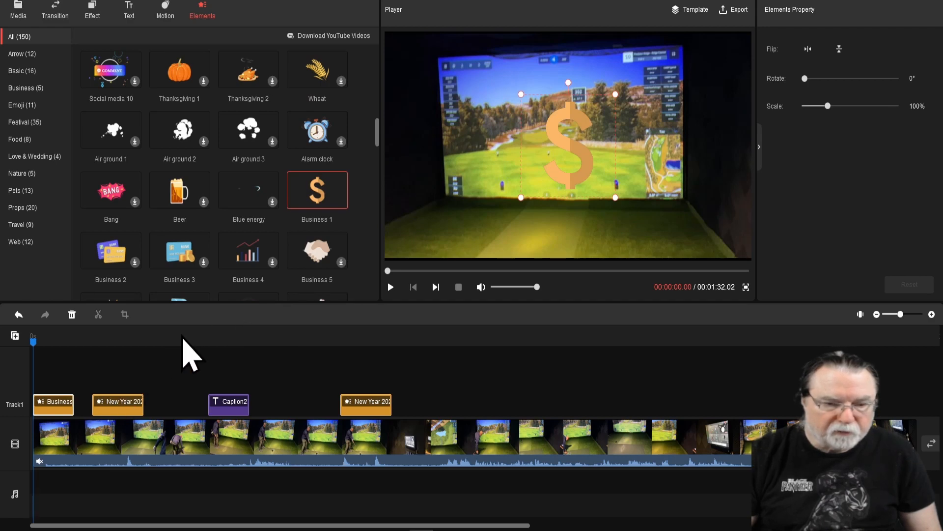
Add another sticker at about 13 s on Track1 and replace it with BANG
left_click_drag(33, 341, 169, 344)
left_click(342, 202)
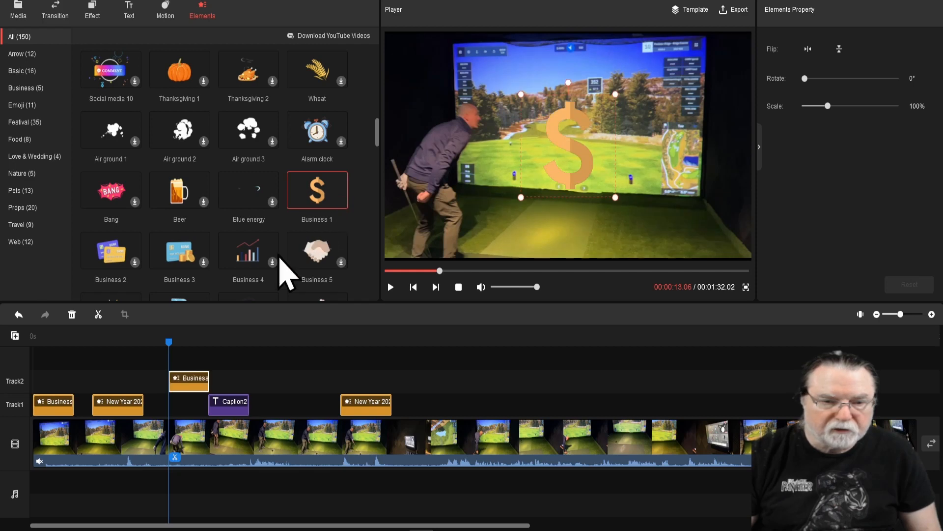
left_click(200, 341)
left_click_drag(200, 342, 290, 342)
left_click_drag(187, 383, 178, 406)
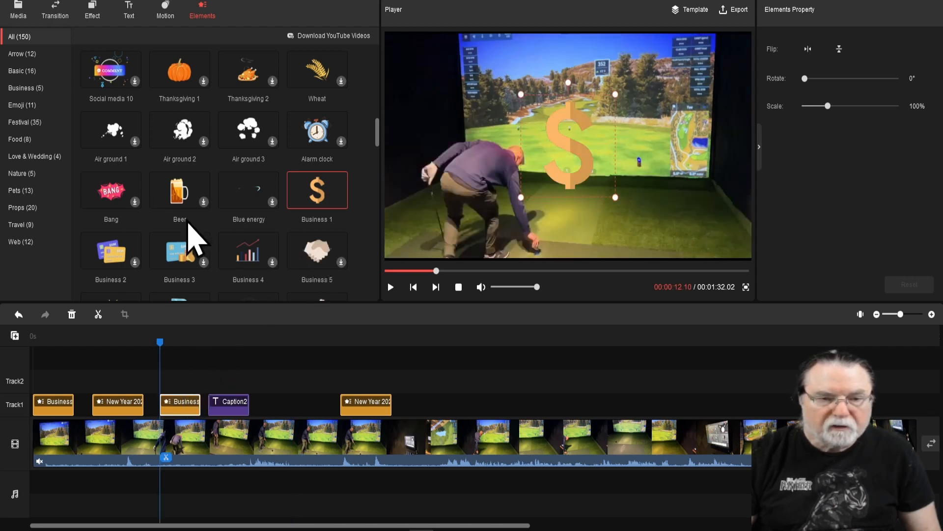
left_click(136, 202)
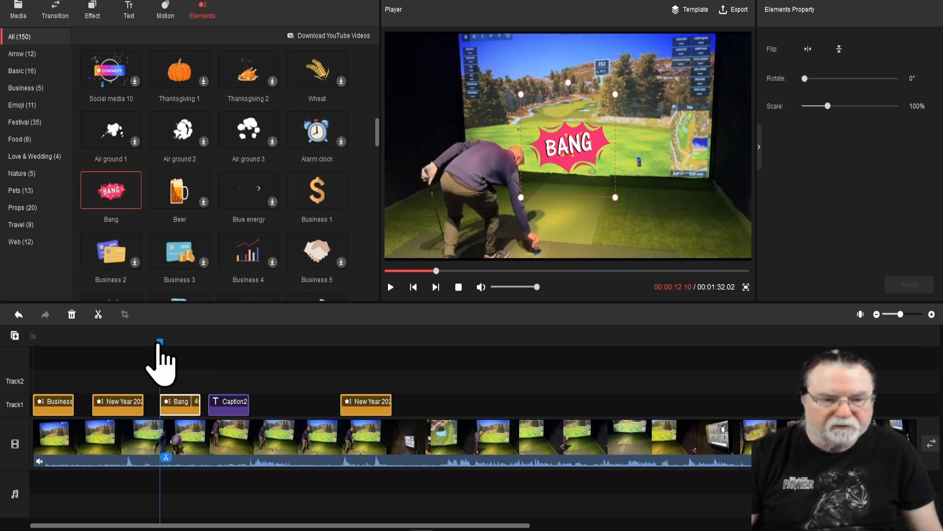
left_click_drag(160, 343, 33, 342)
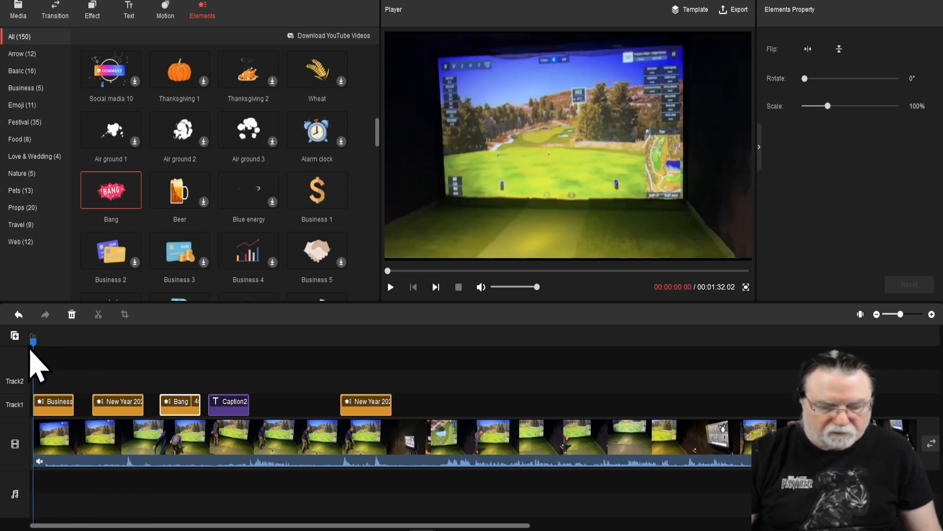
key("space")
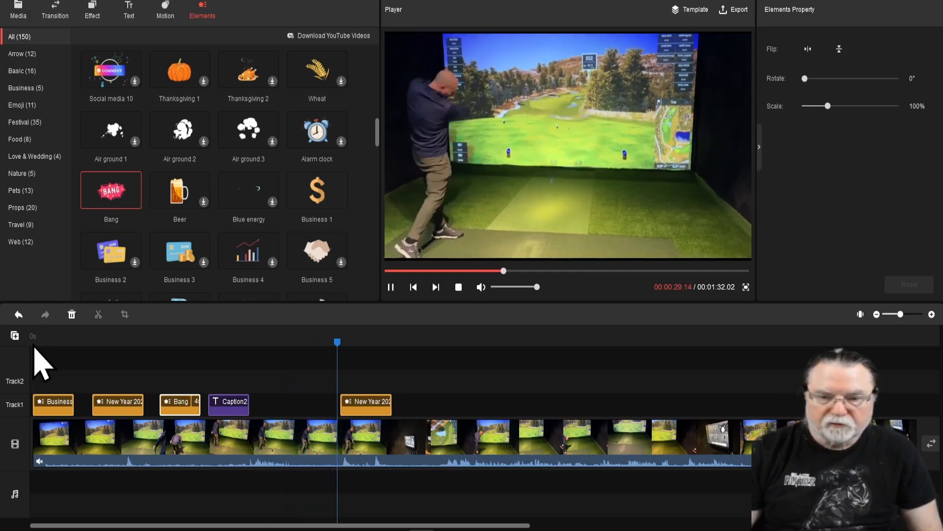
left_click(460, 287)
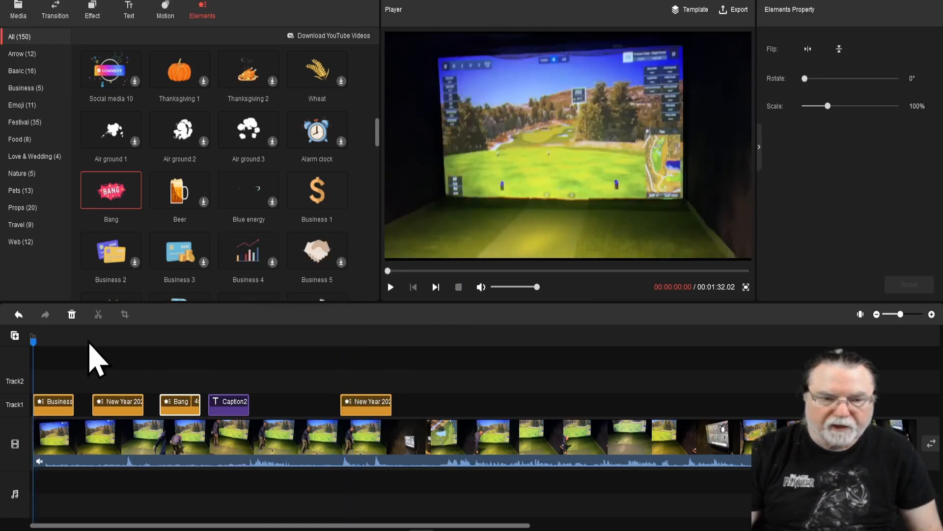
left_click_drag(33, 342, 282, 347)
Add a Business 1 dollar sticker at about 24 s and frame-step to check its placement
mouse_move(318, 212)
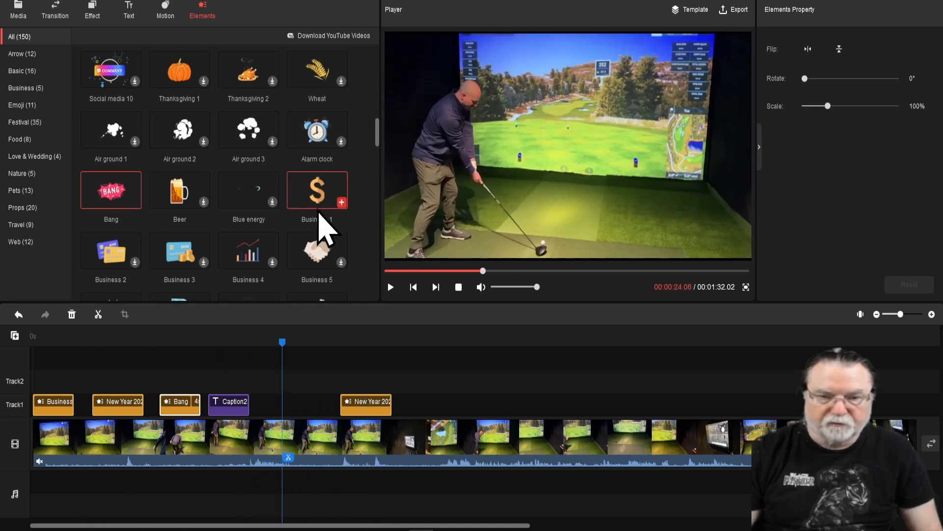
left_click(341, 203)
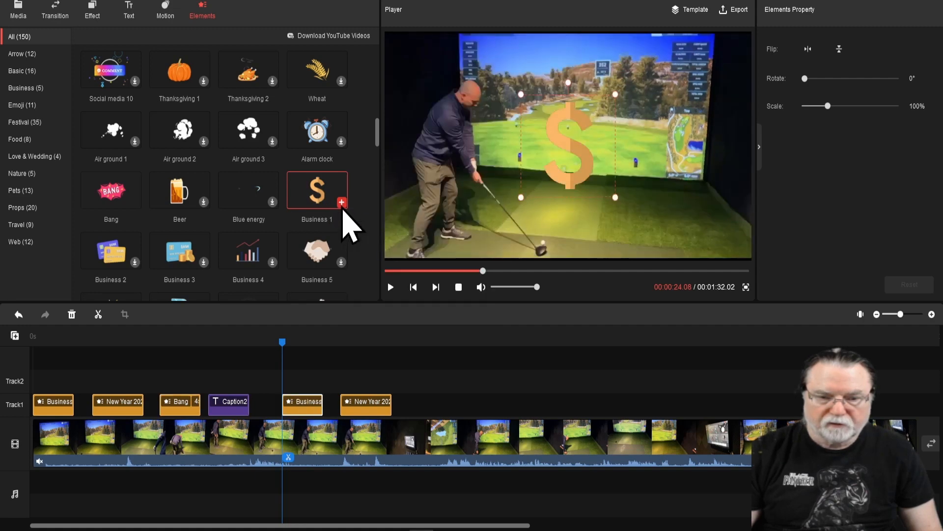
key("Left")
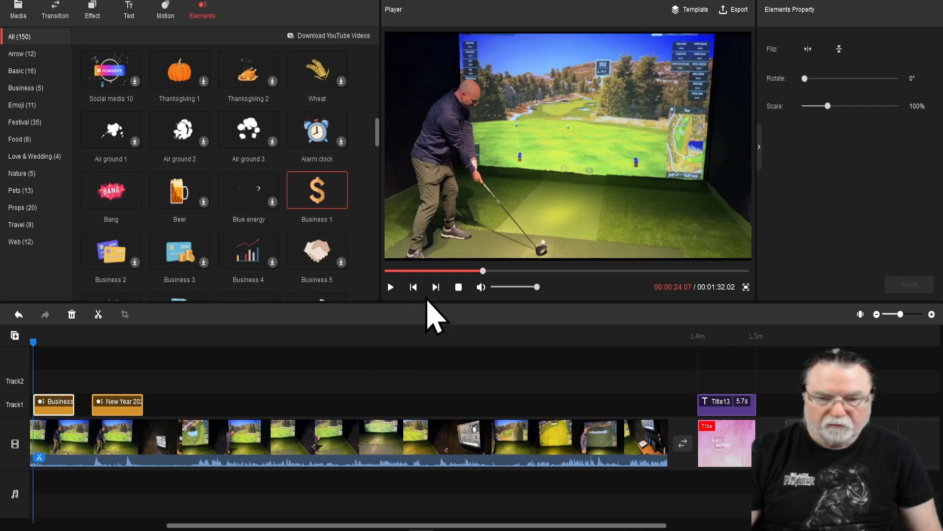
left_click_drag(485, 272, 521, 285)
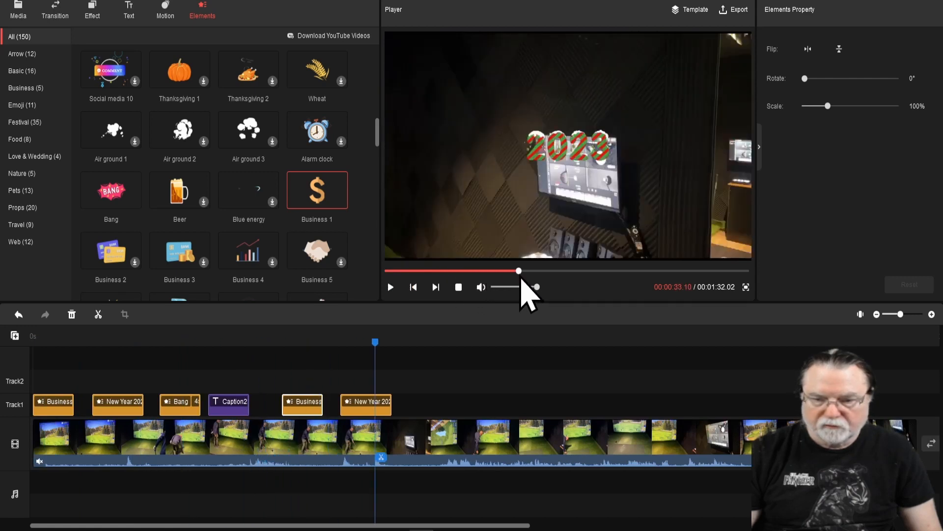
key("Right")
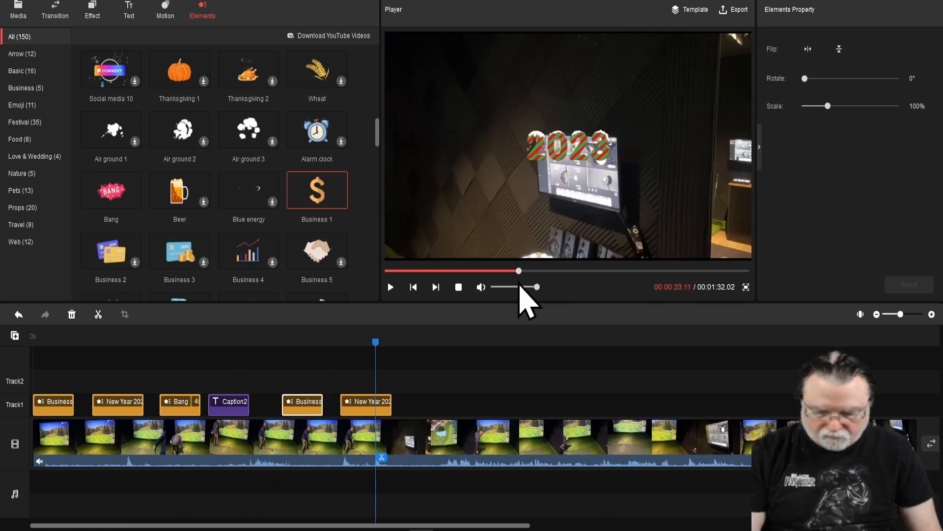
key("Left")
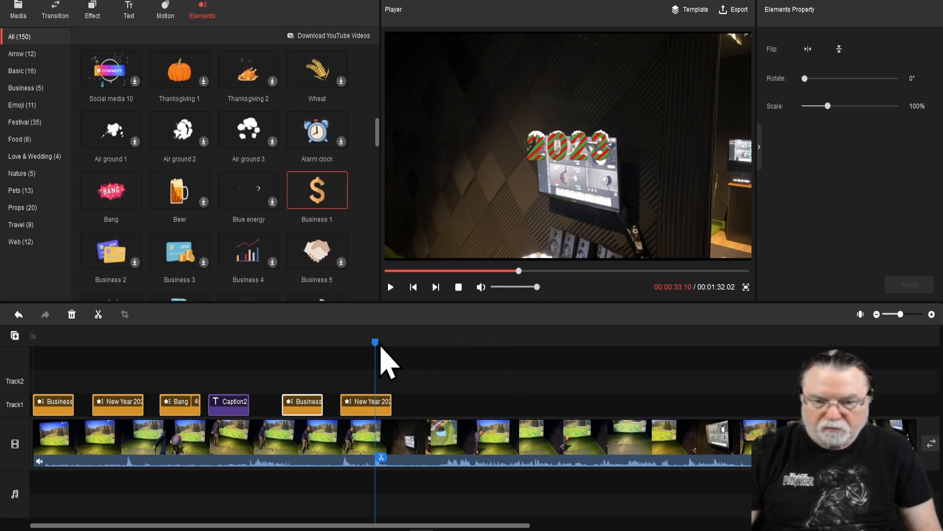
left_click_drag(376, 342, 442, 343)
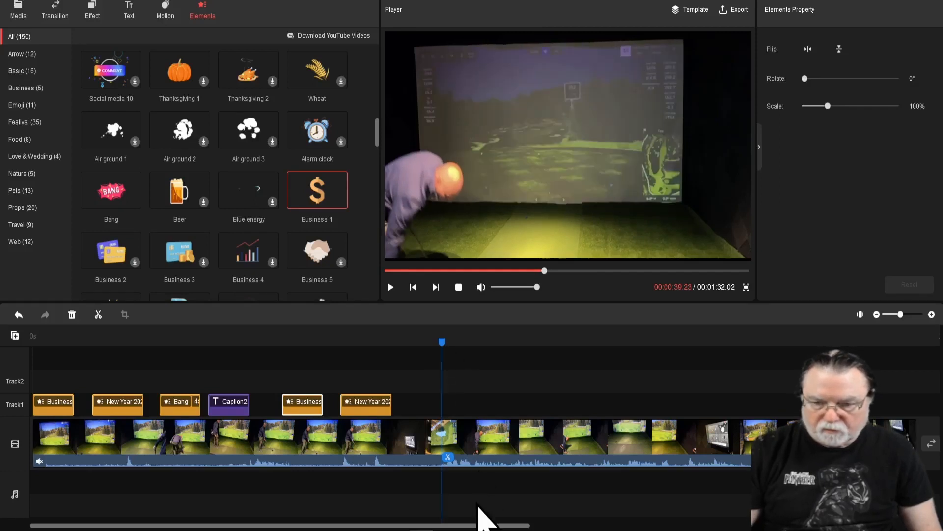
left_click_drag(494, 522, 597, 529)
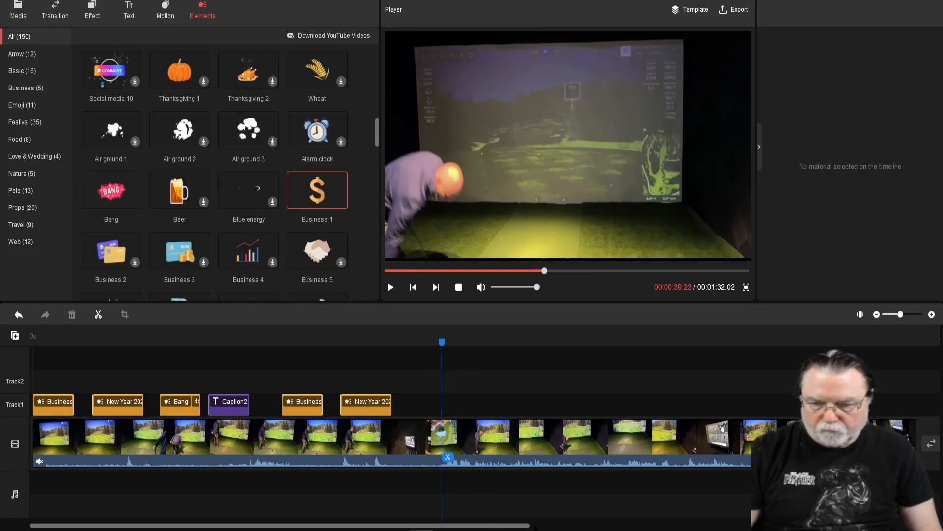
left_click_drag(524, 527, 660, 527)
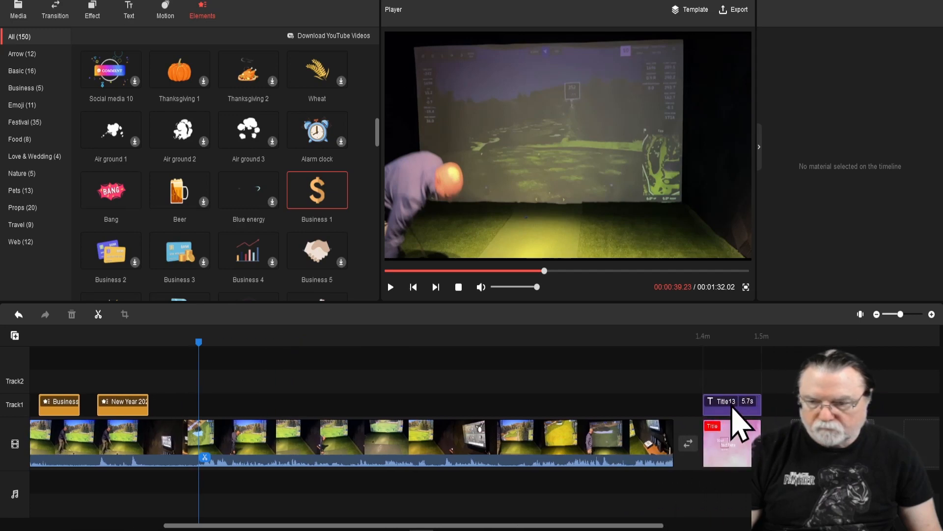
Drag the pink Title13 card from the timeline's end to before the golf clip
left_click(739, 425)
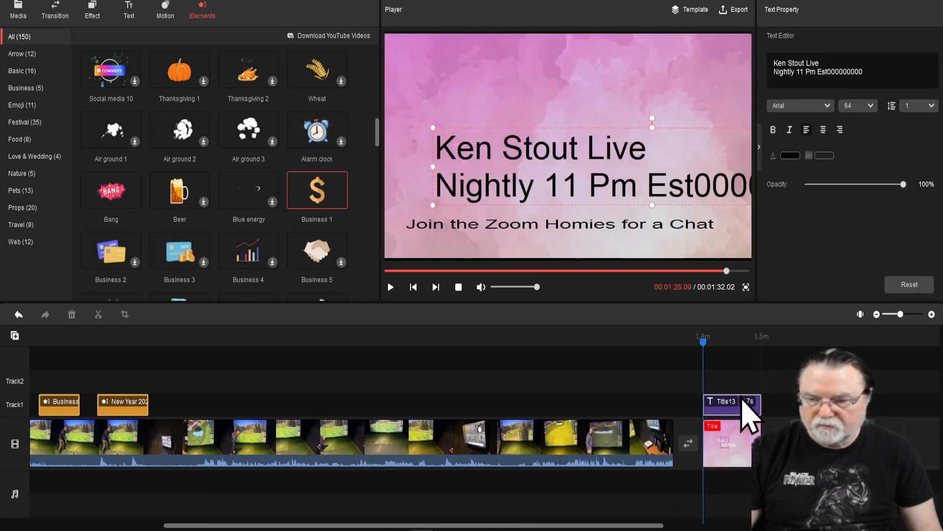
left_click(395, 427)
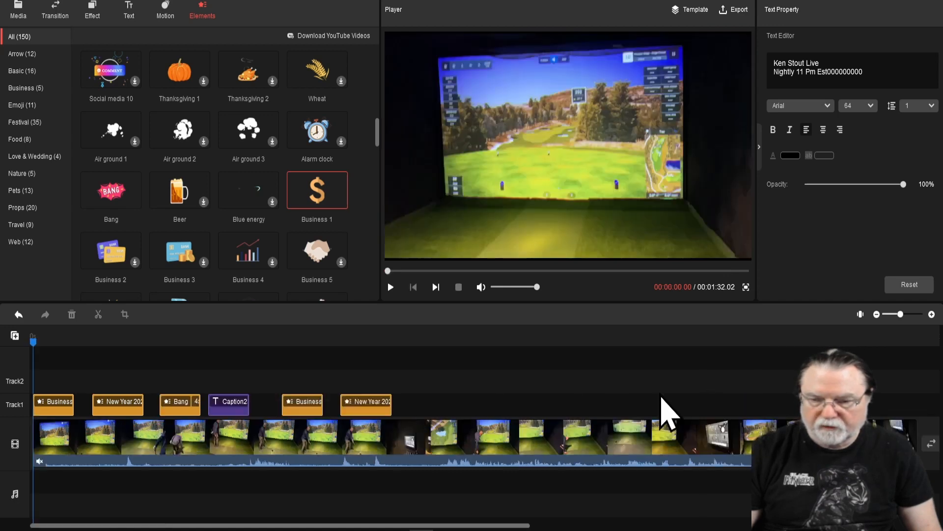
left_click_drag(521, 527, 697, 524)
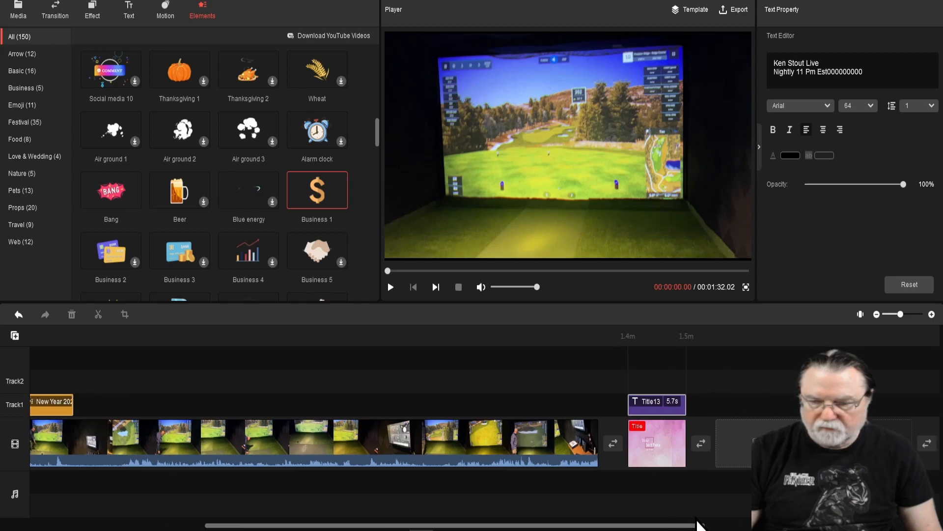
left_click(664, 423)
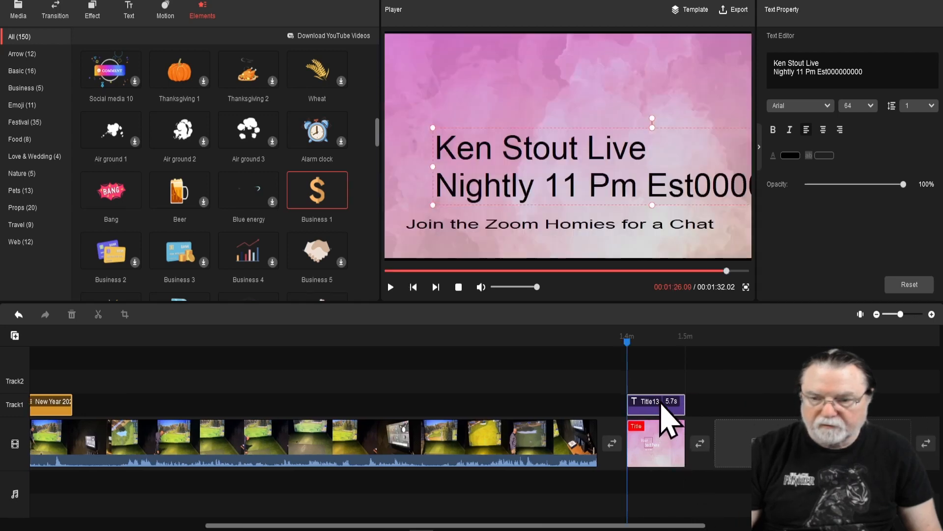
left_click_drag(649, 447, 127, 437)
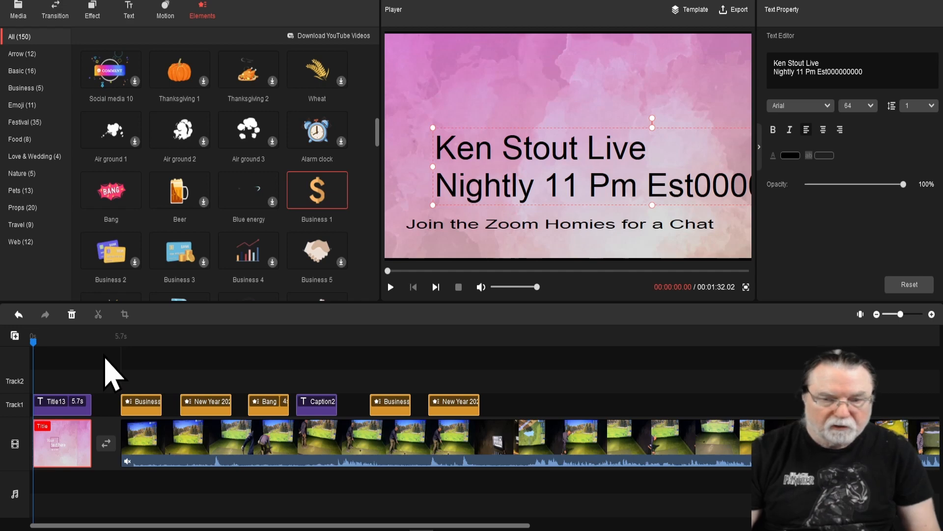
Preview playback, stop, jump near 24 s and select Caption2 to show its Text Property panel
key("space")
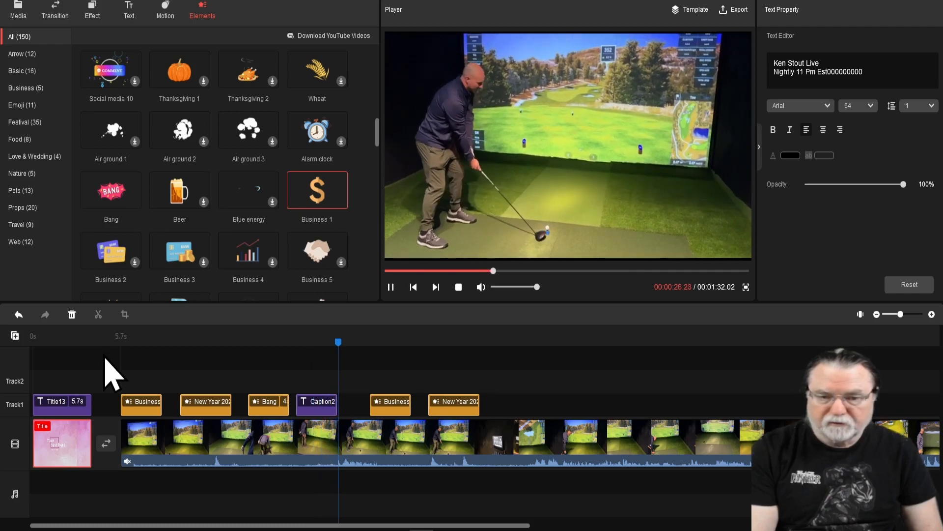
left_click(458, 288)
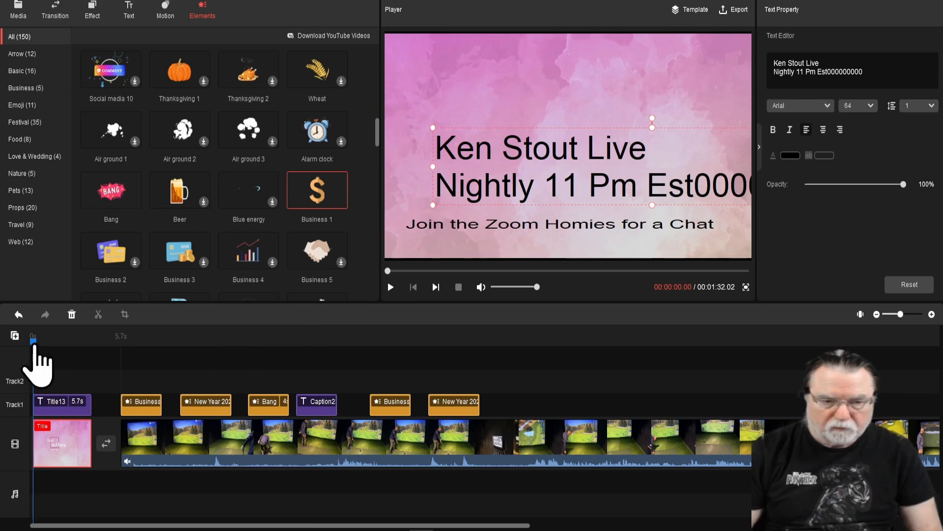
left_click(318, 346)
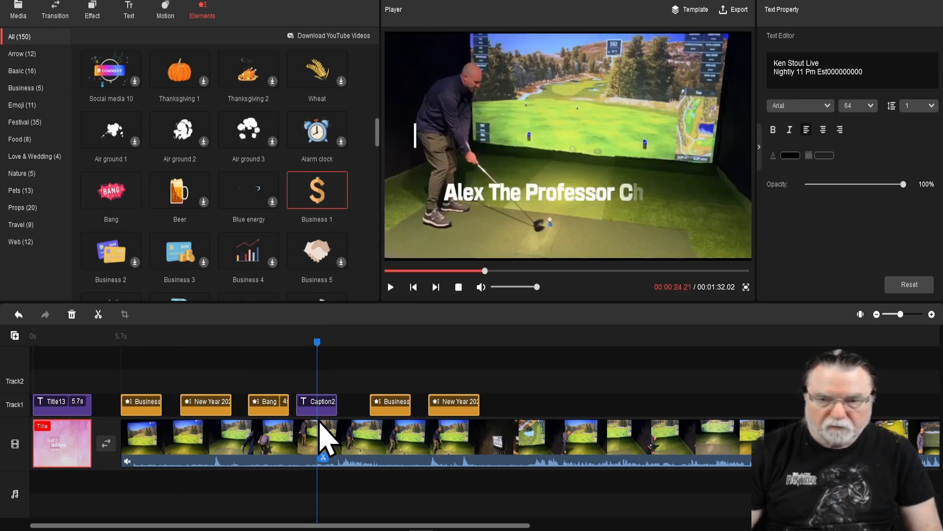
left_click(316, 406)
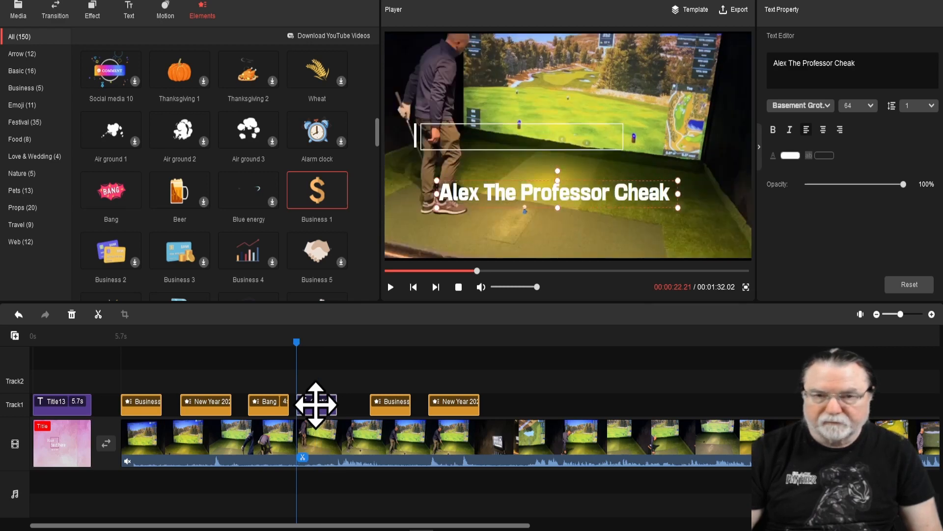
Select the Caption2 name caption near 24 s on Track1 and delete it
left_click(165, 10)
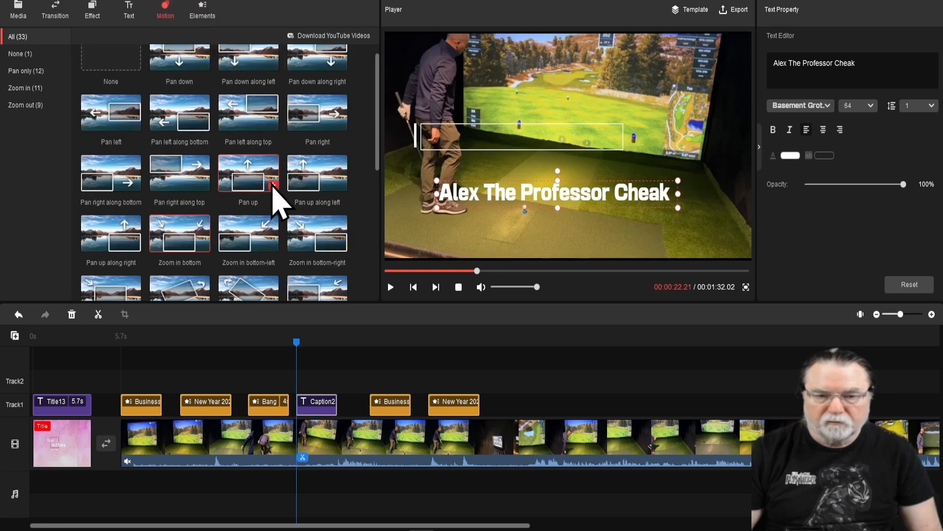
left_click(312, 343)
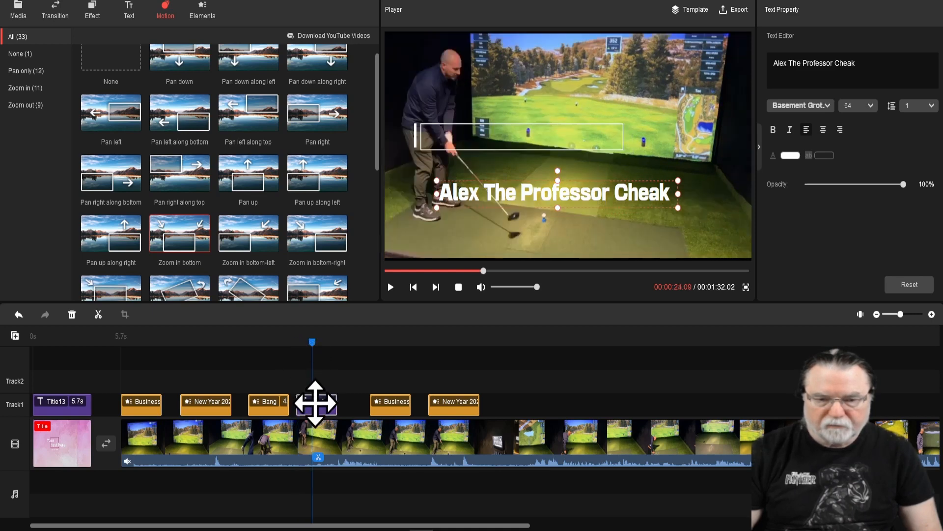
left_click(317, 404)
right_click(322, 408)
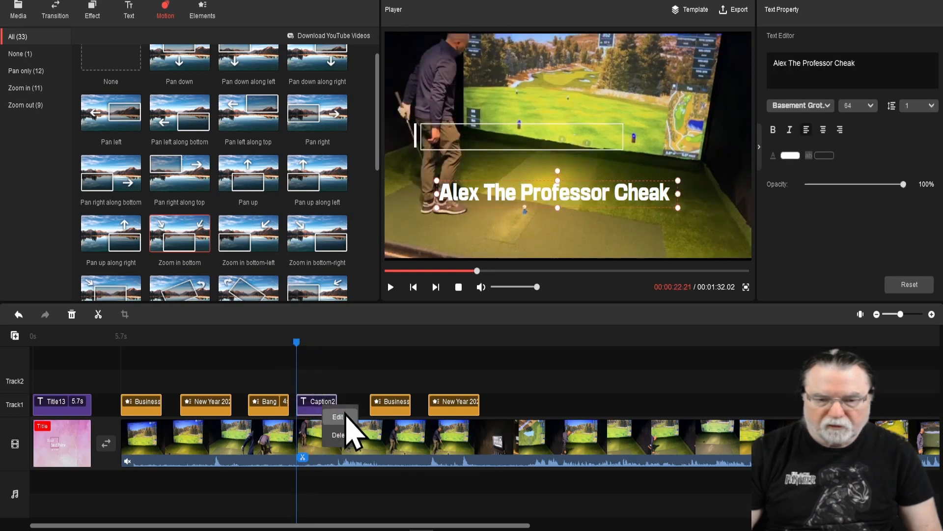
left_click(344, 416)
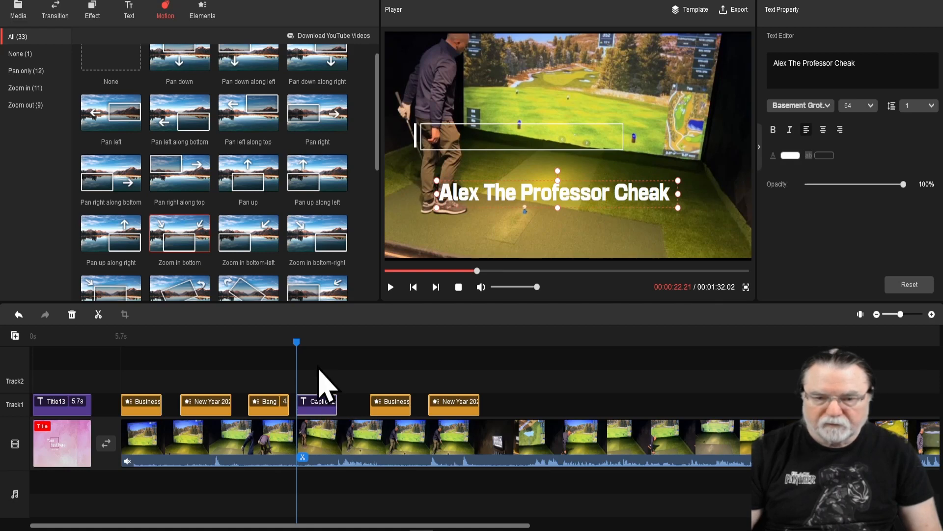
left_click_drag(297, 342, 305, 342)
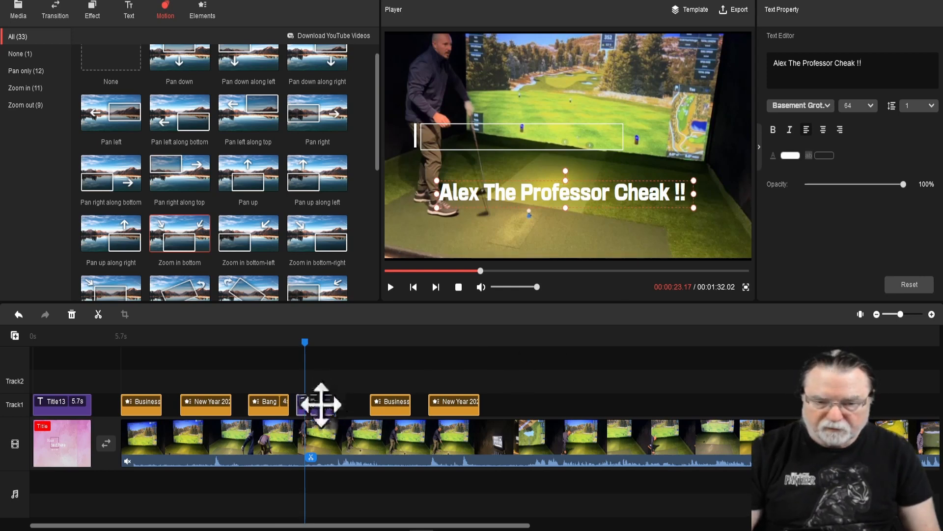
left_click(321, 404)
key("Delete")
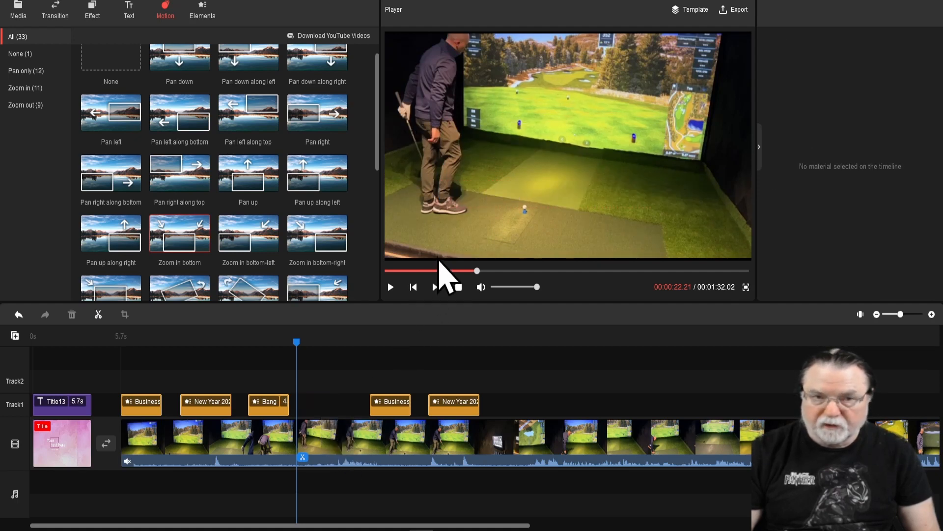
Add the Caption21 caption template from the Text library at 22.21 s
left_click(127, 7)
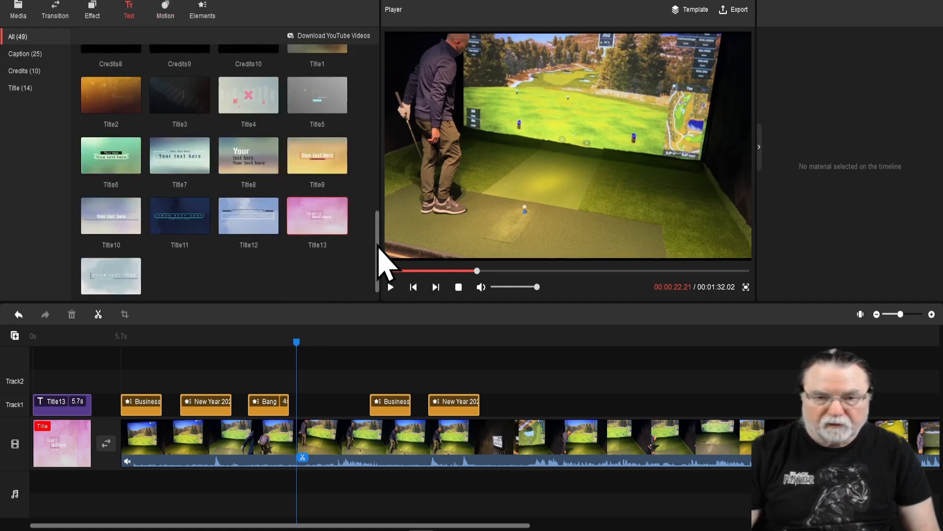
left_click_drag(380, 245, 384, 61)
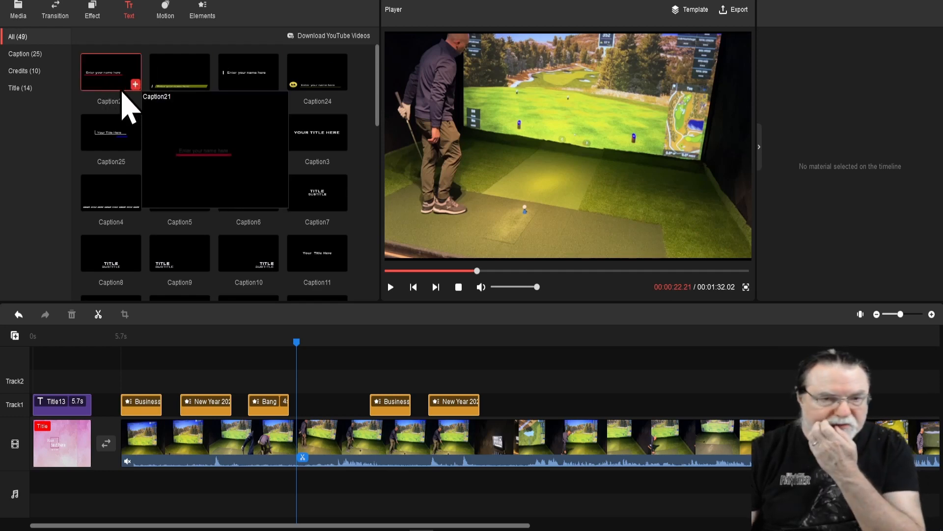
left_click(135, 84)
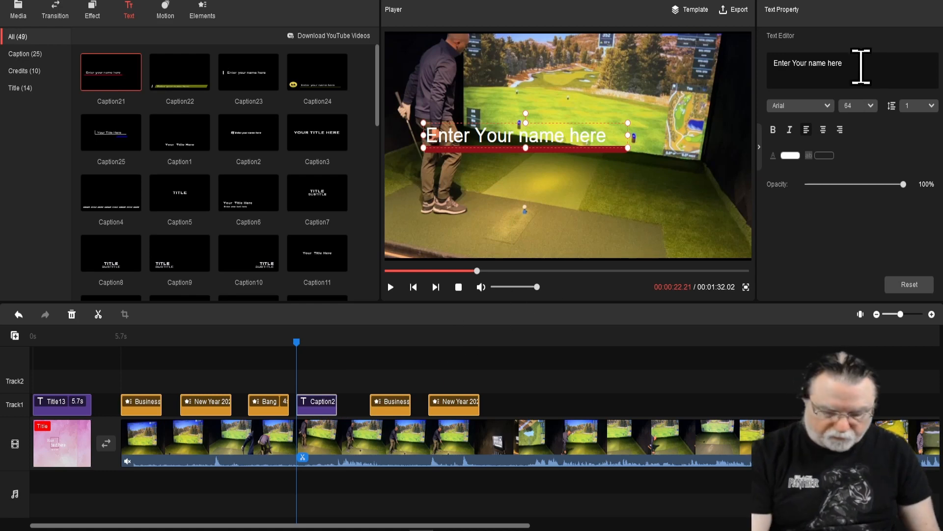
Replace the placeholder with the presenter's name and nickname, and move it below the red bar
key("BackSpace")
key("BackSpace")
key("BackSpace")
key("BackSpace")
key("BackSpace")
key("BackSpace")
key("BackSpace")
key("BackSpace")
key("BackSpace")
key("BackSpace")
key("BackSpace")
key("BackSpace")
key("BackSpace")
key("BackSpace")
key("BackSpace")
key("BackSpace")
key("BackSpace")
key("BackSpace")
key("BackSpace")
key("BackSpace")
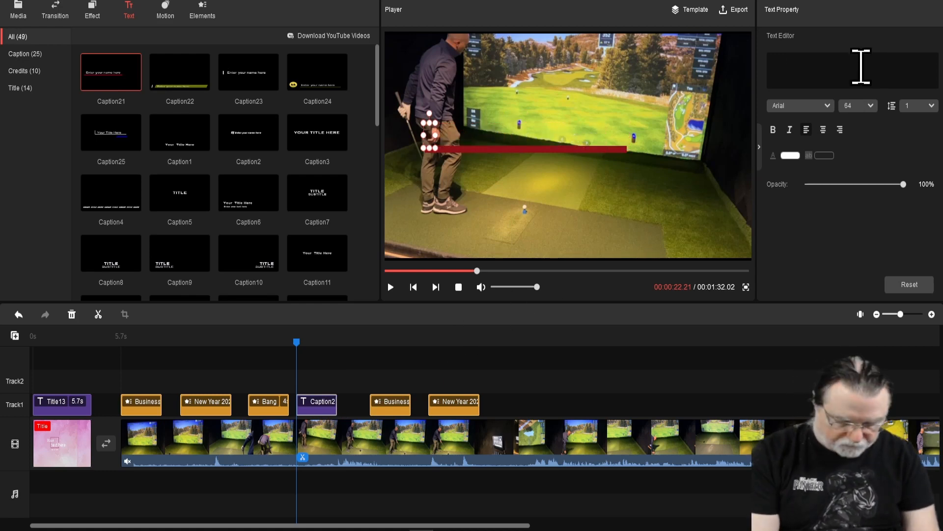
type("Alex Cher")
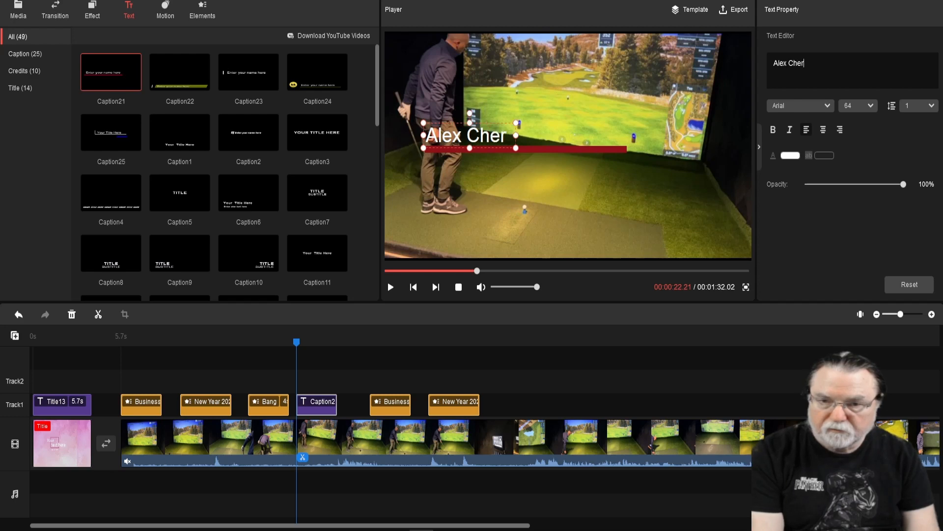
key("BackSpace")
key("BackSpace")
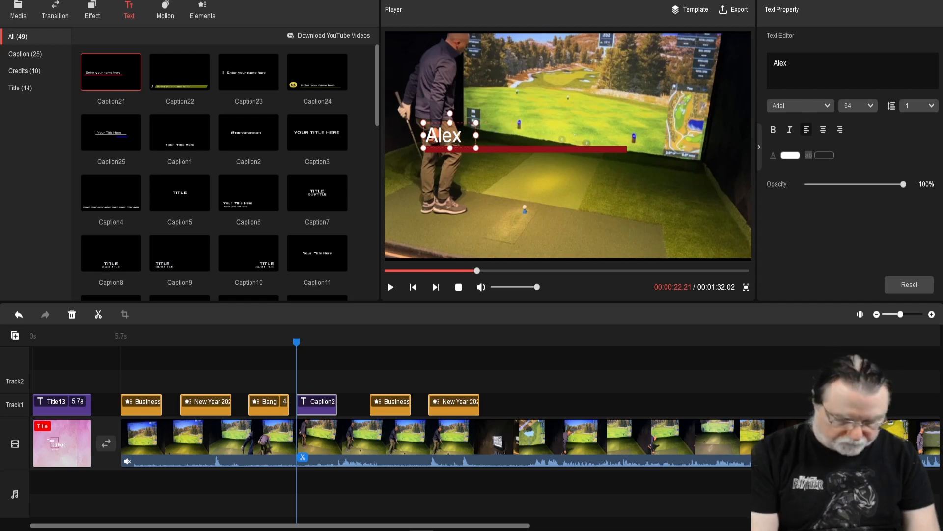
type("The Profess")
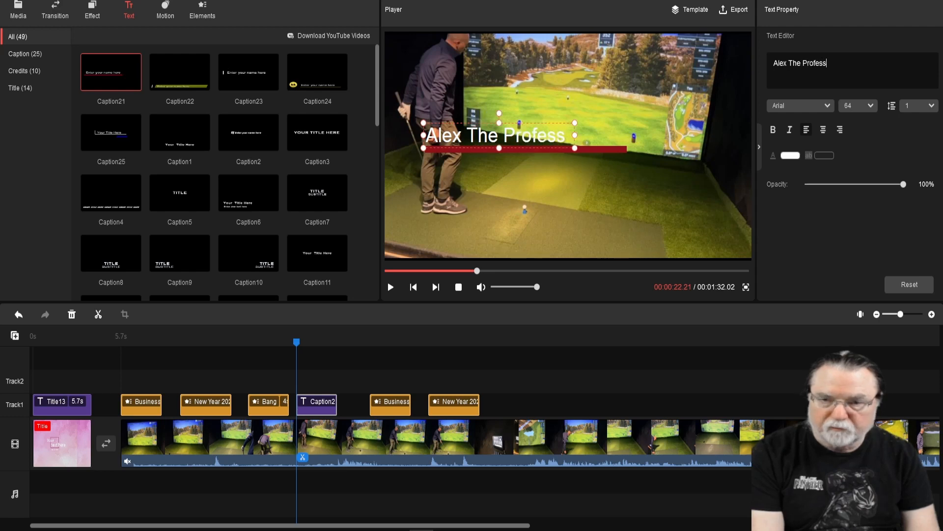
type("or Cheak")
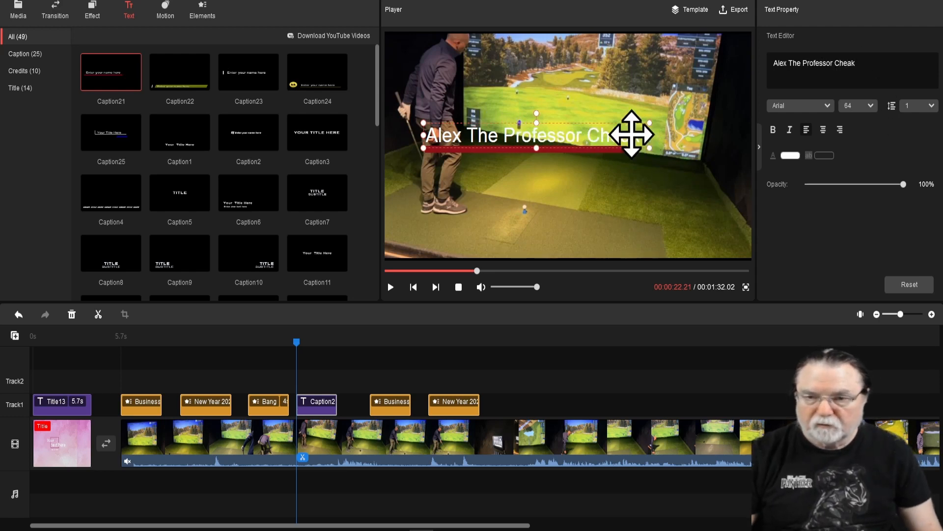
left_click_drag(579, 142, 625, 177)
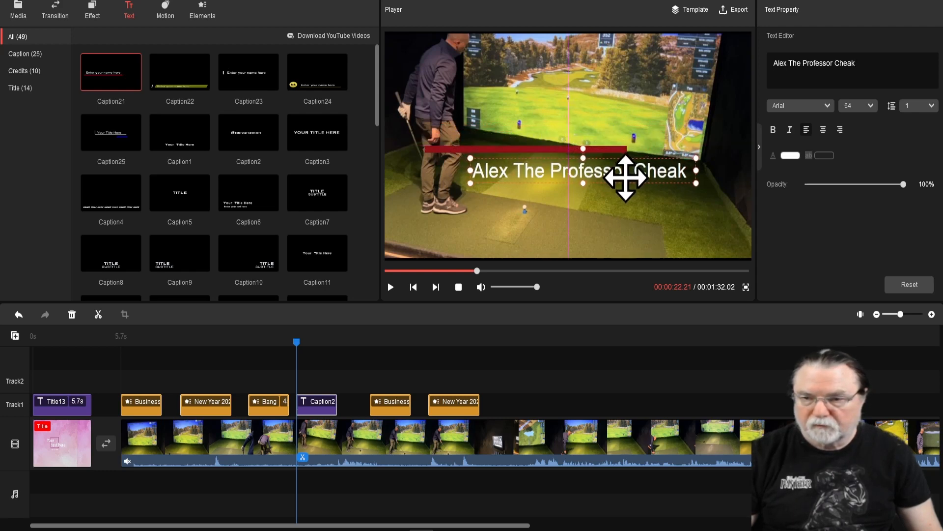
Try a bold display font, then Chills 1 Plain, on the name caption
left_click(830, 106)
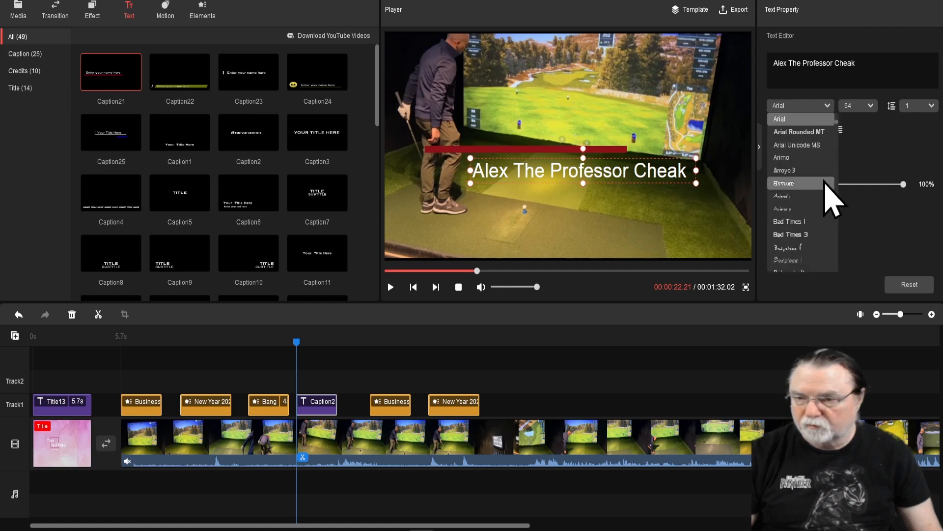
scroll(830, 214, "down", 2)
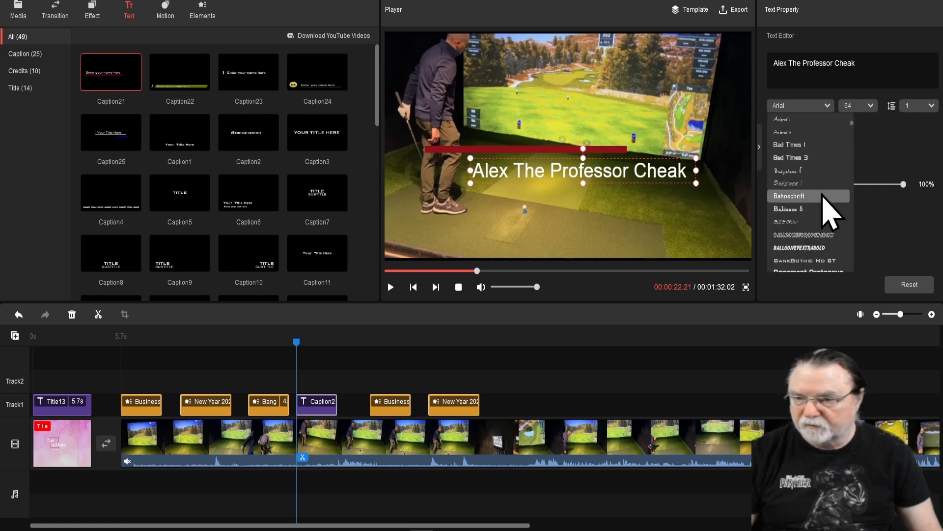
left_click(832, 248)
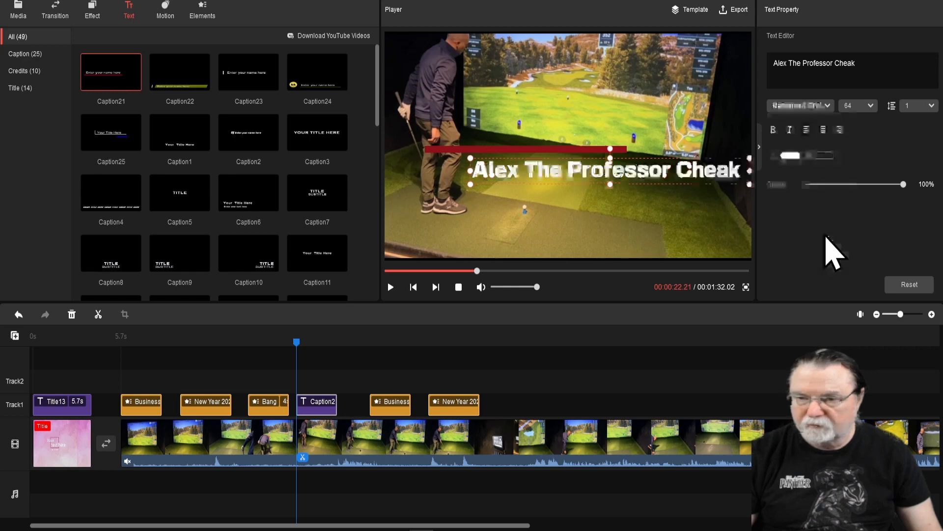
left_click(830, 108)
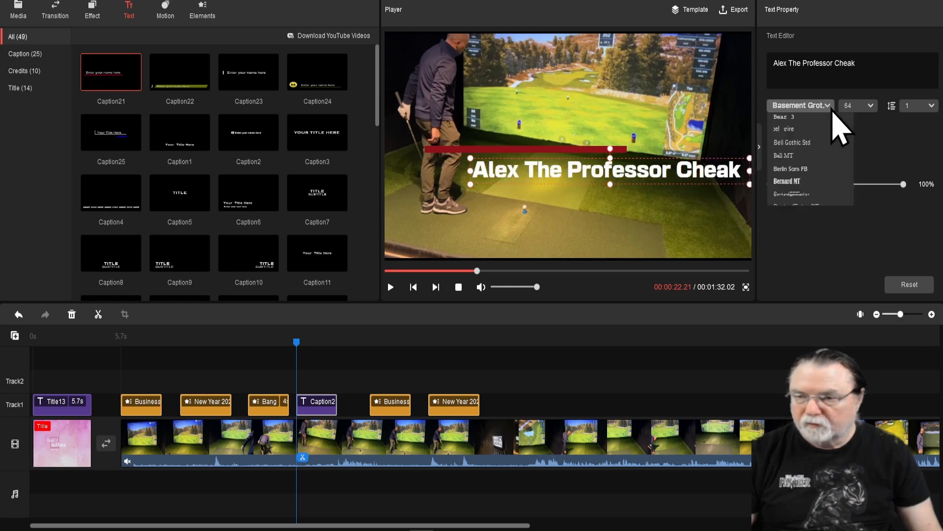
scroll(808, 170, "down", 2)
scroll(808, 182, "down", 3)
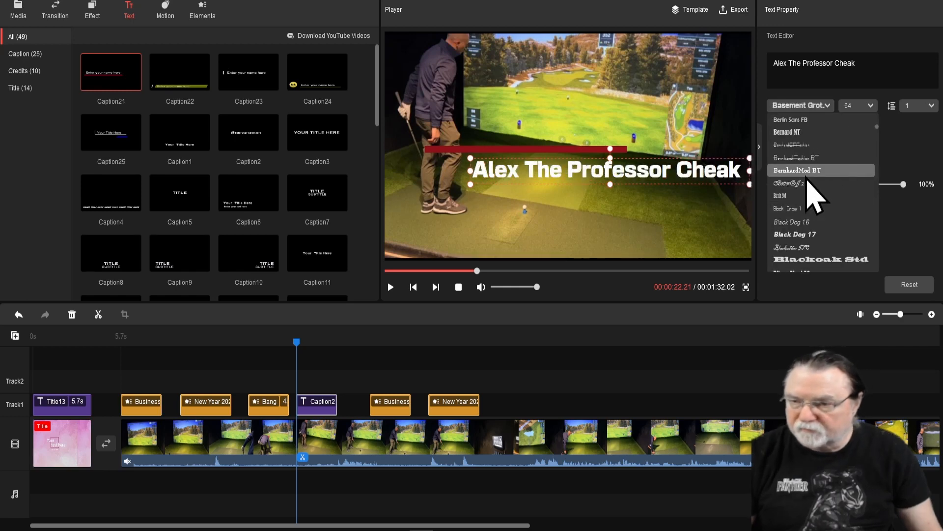
scroll(812, 181, "down", 5)
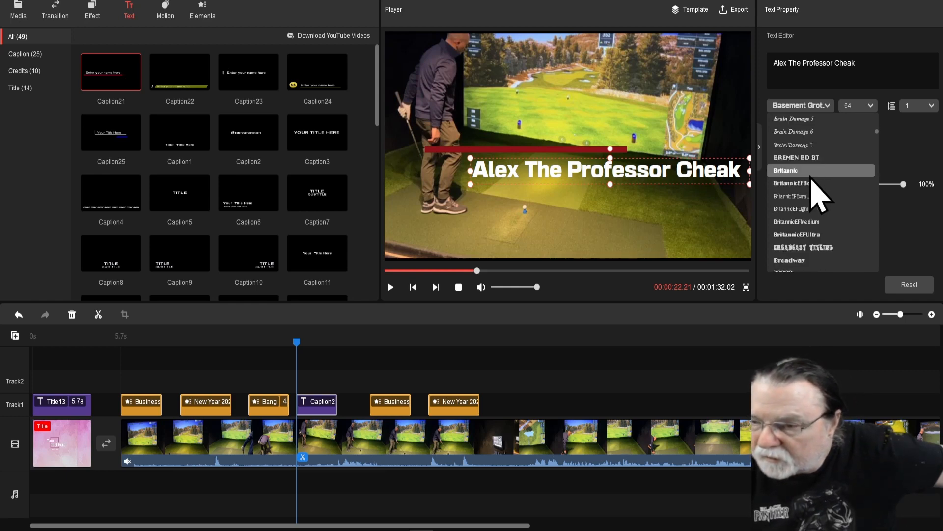
scroll(821, 197, "down", 1)
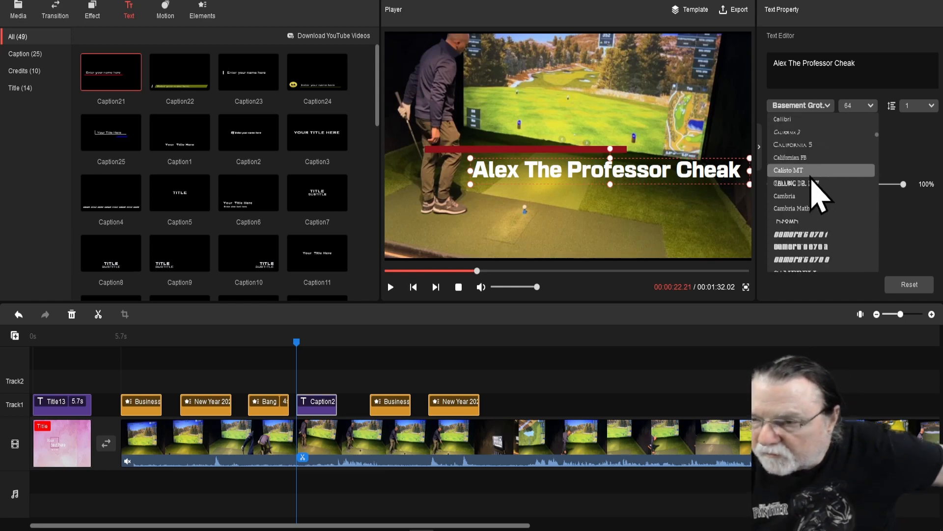
scroll(814, 180, "down", 4)
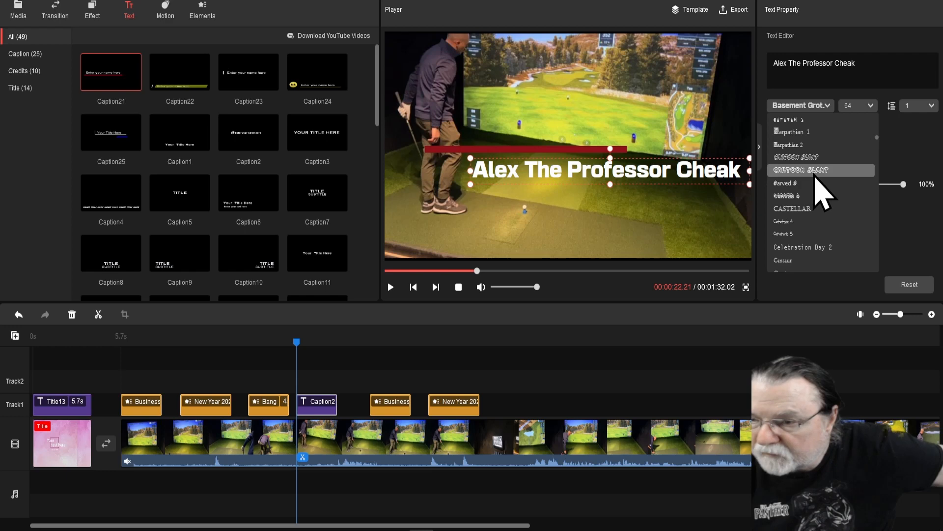
scroll(816, 177, "down", 3)
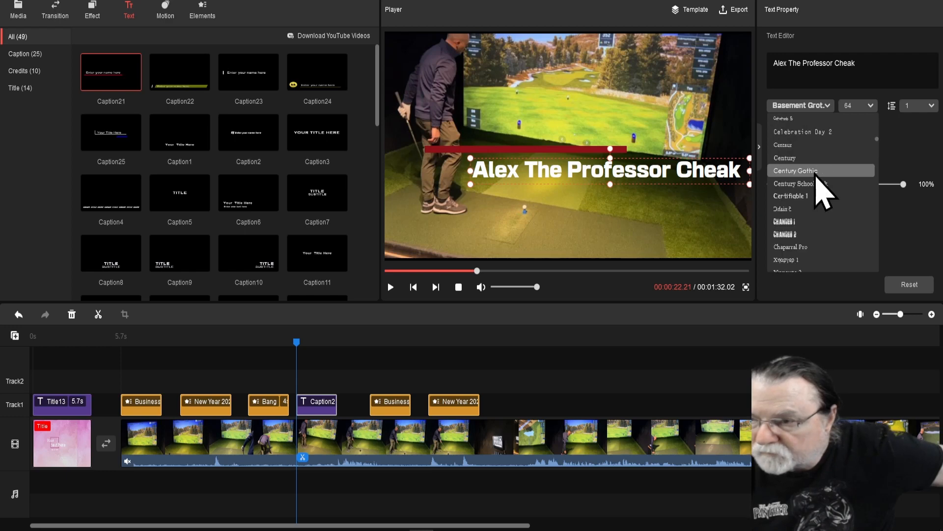
scroll(818, 190, "down", 3)
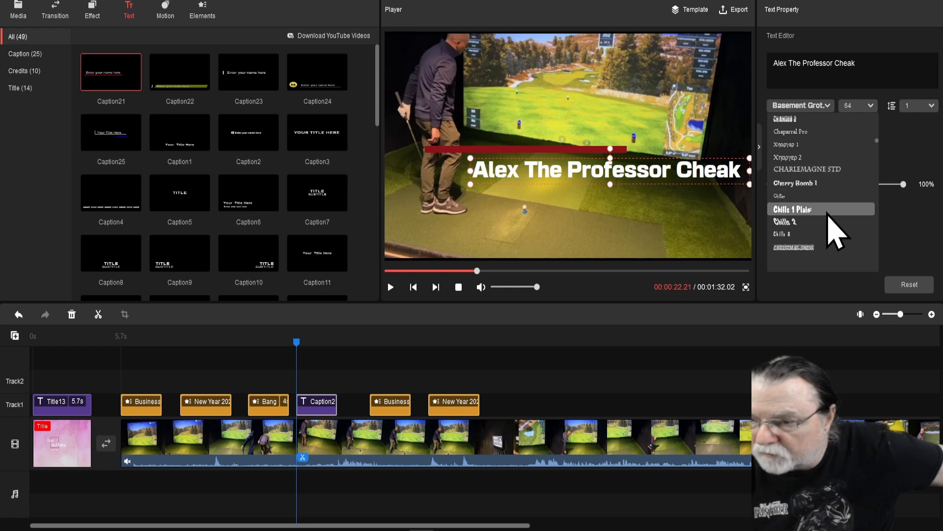
left_click(816, 210)
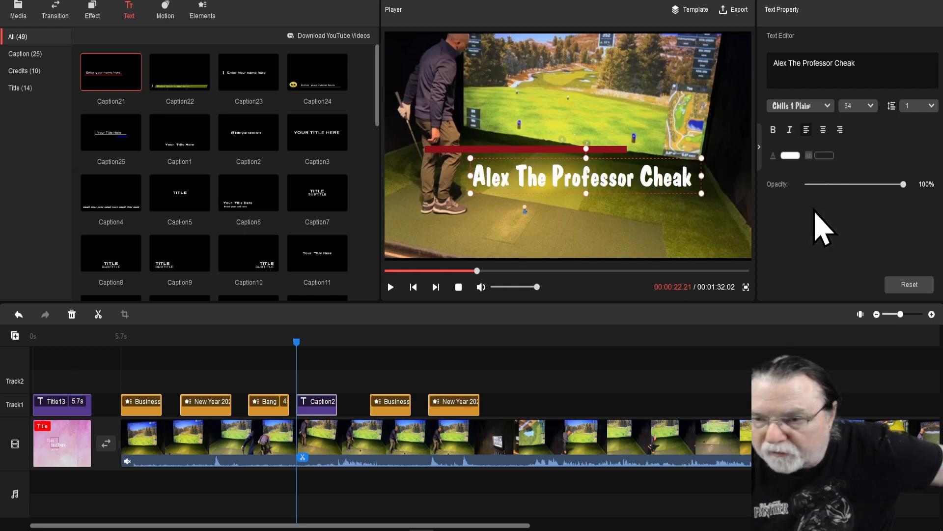
Switch the caption font to CLOCKWISE 3, then settle on Comic Sans MS
left_click(829, 106)
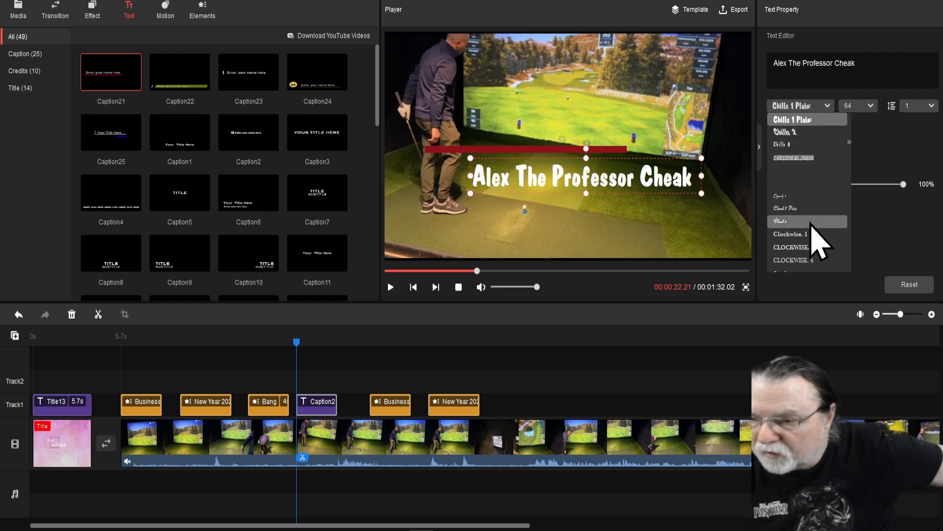
left_click(804, 247)
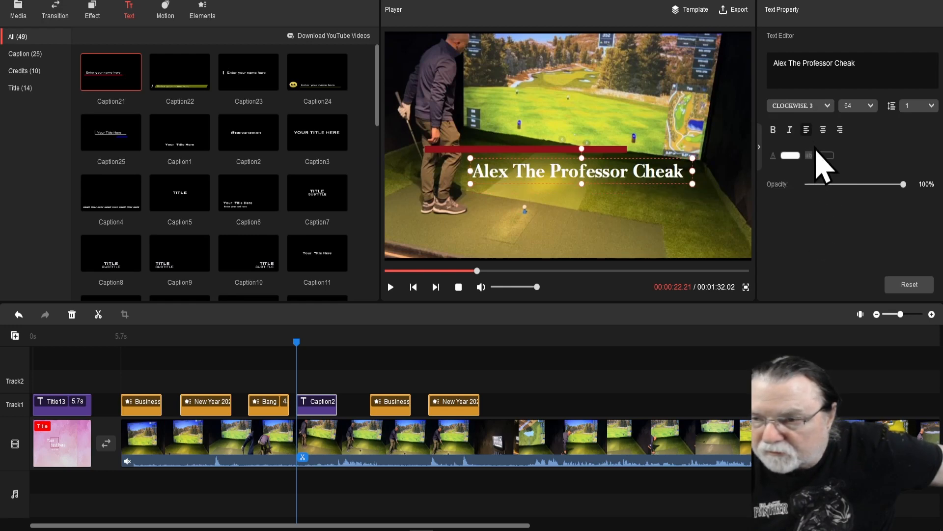
left_click(828, 106)
scroll(833, 212, "down", 1)
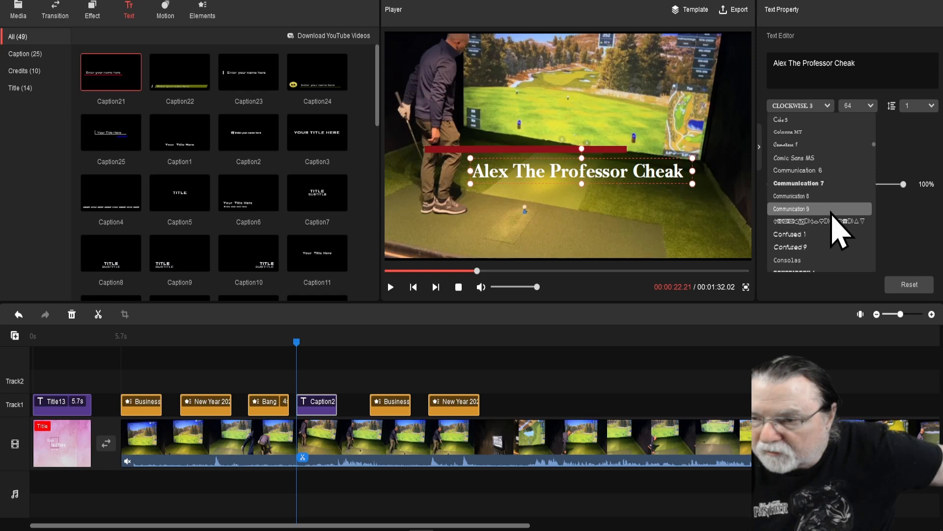
left_click(814, 158)
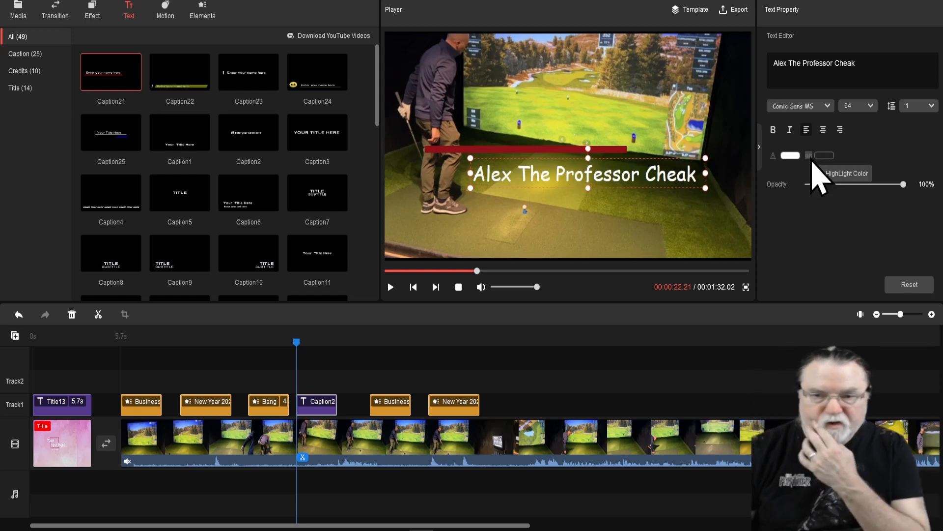
Make the caption text green instead of dark blue and move it near the frame's bottom
left_click(789, 155)
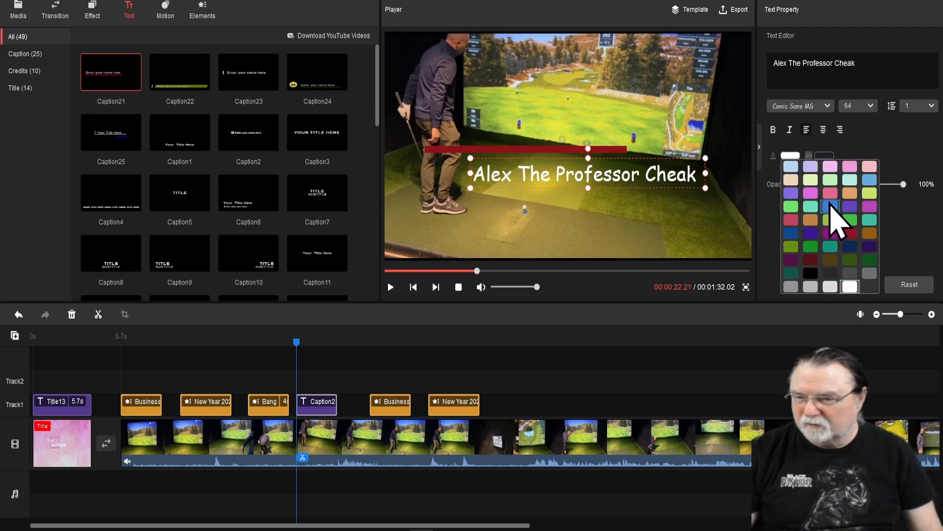
left_click(793, 234)
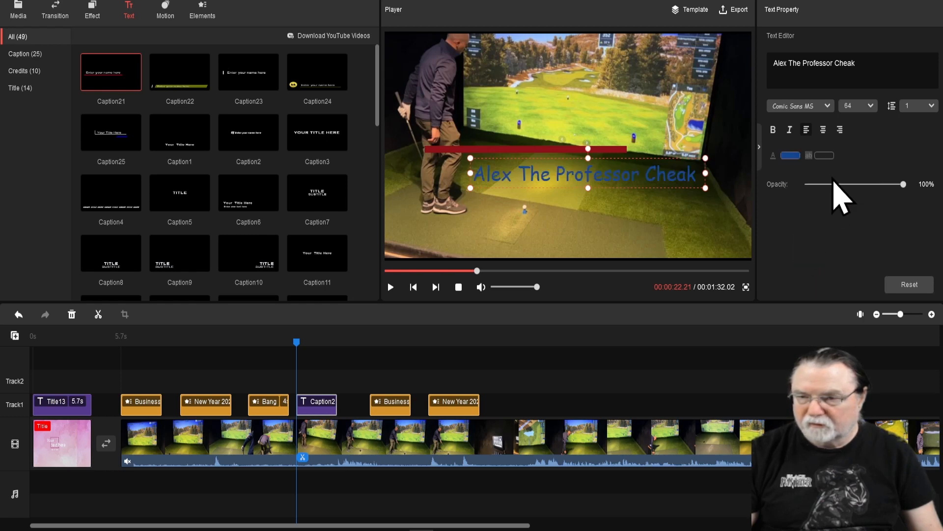
left_click(790, 156)
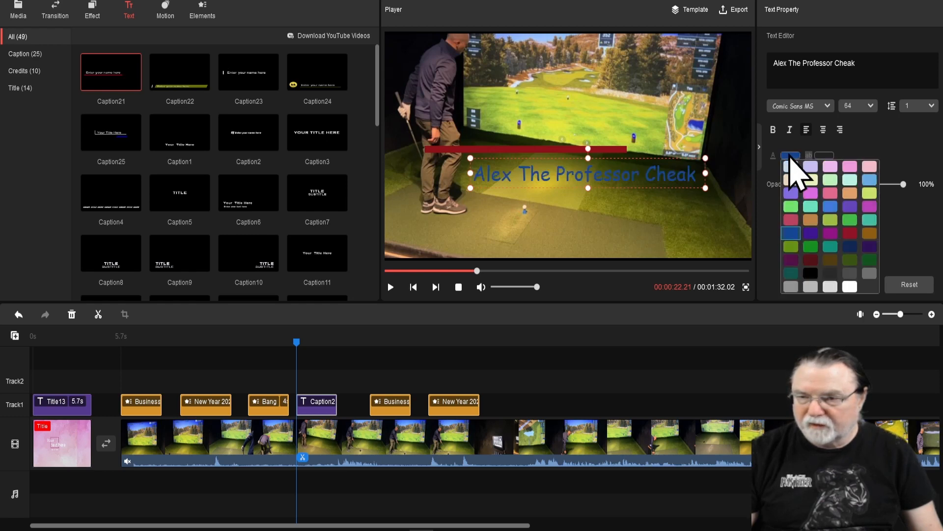
left_click(795, 210)
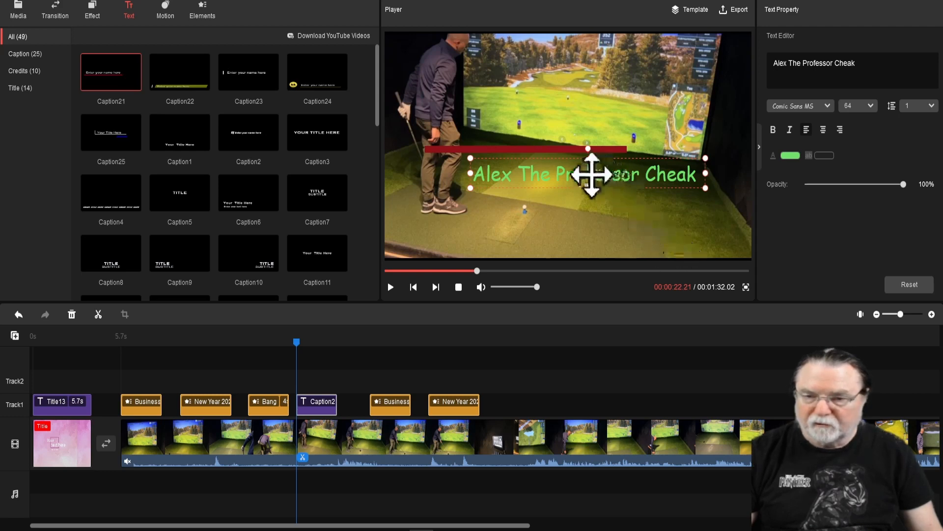
left_click_drag(592, 175, 594, 243)
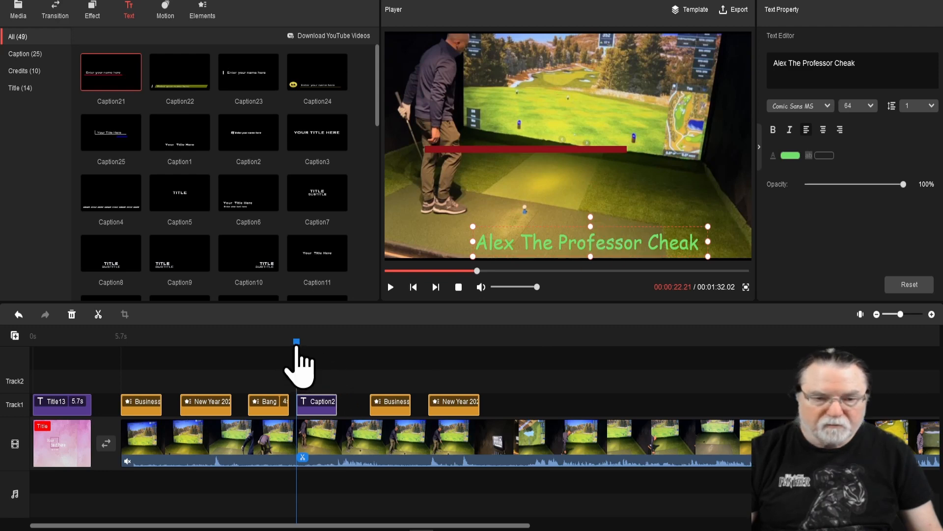
left_click_drag(296, 346, 22, 375)
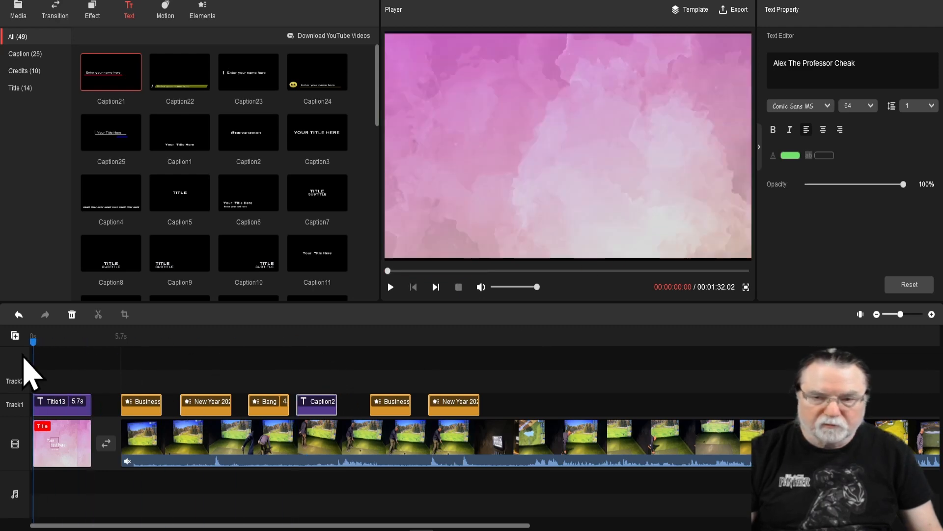
key("space")
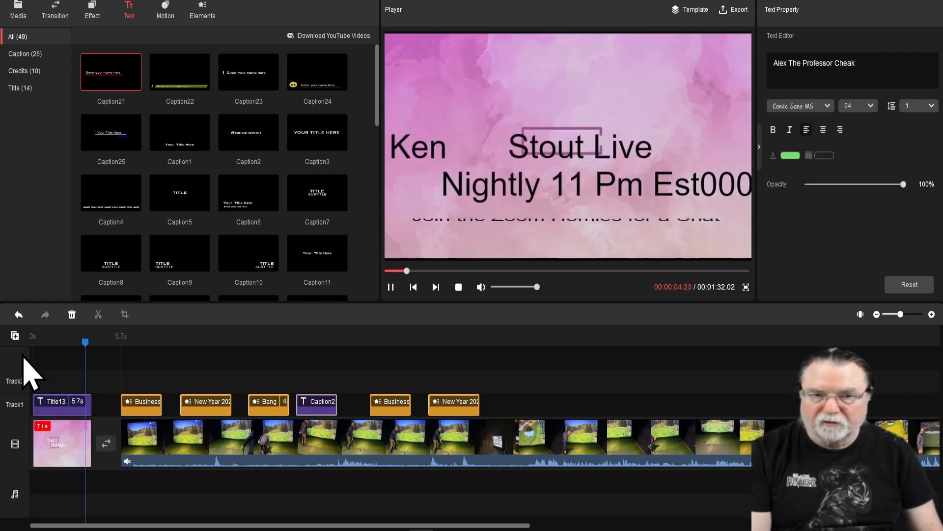
key("space")
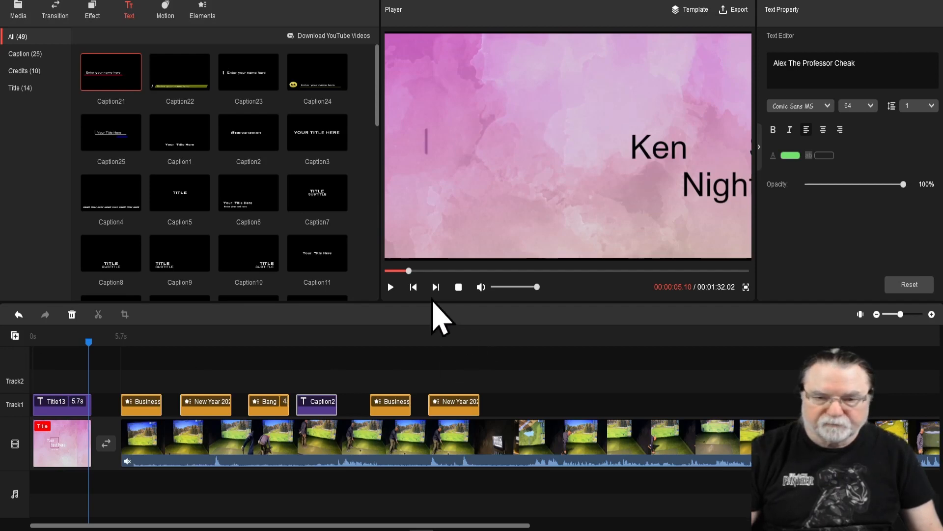
left_click(414, 288)
left_click(414, 288)
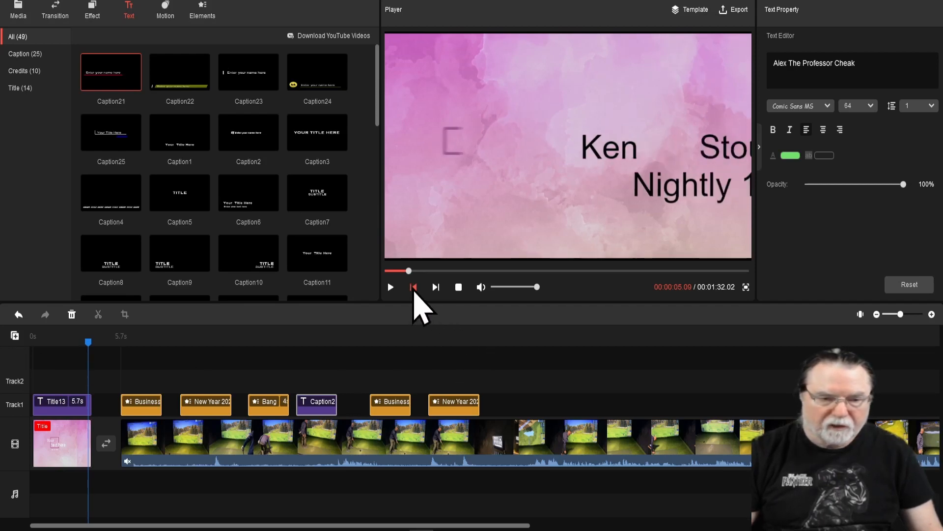
left_click(413, 288)
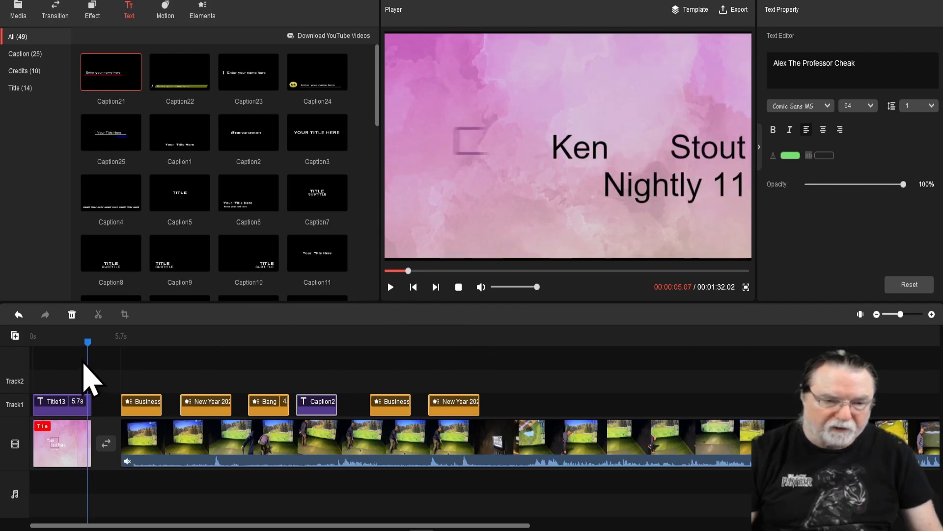
left_click_drag(88, 340, 32, 344)
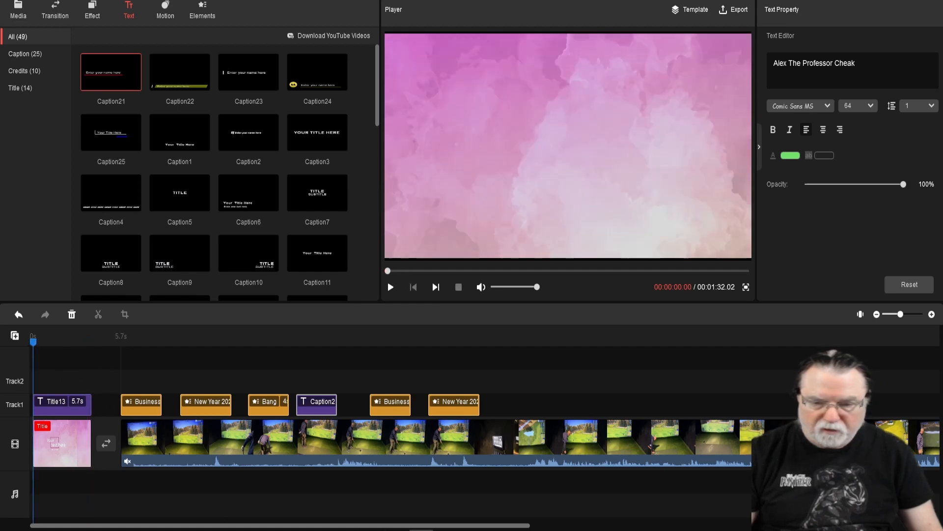
left_click_drag(450, 527, 406, 527)
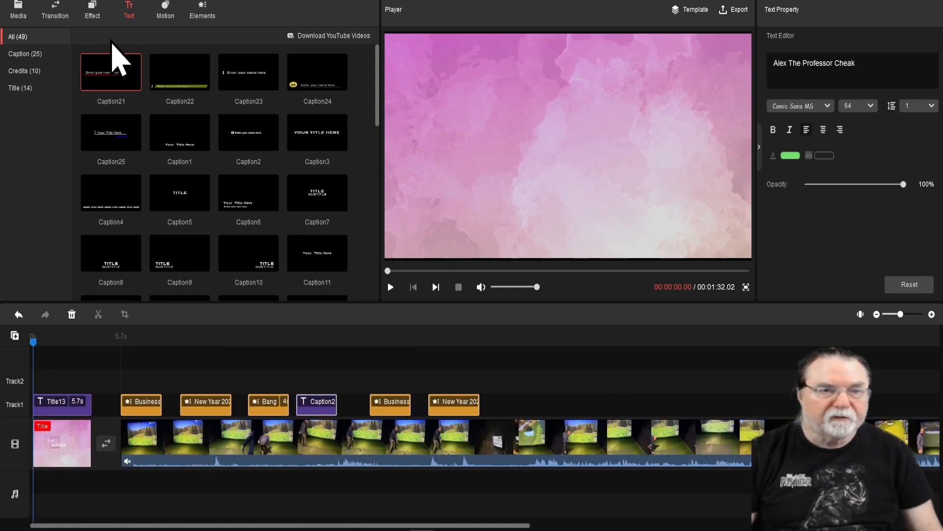
Open the Effect library and drag the RedGreen effect onto the video
left_click(93, 13)
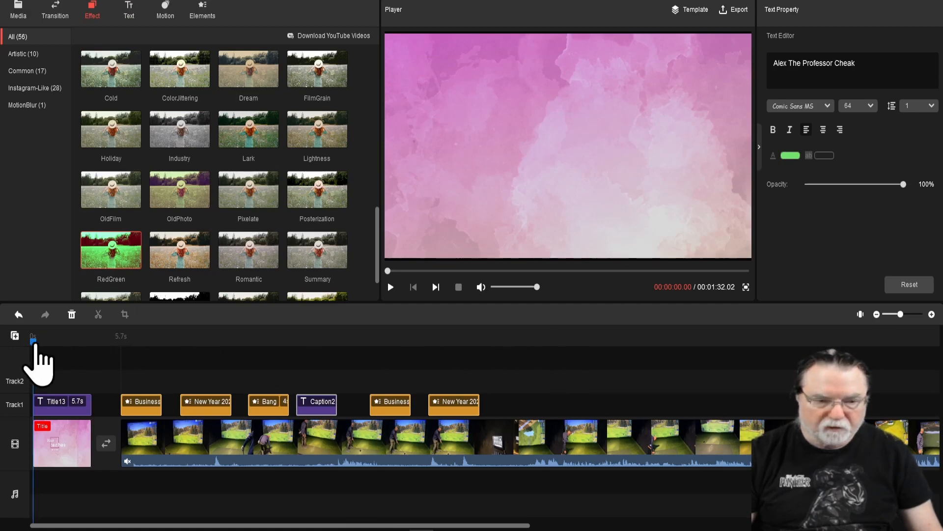
left_click_drag(33, 344, 548, 355)
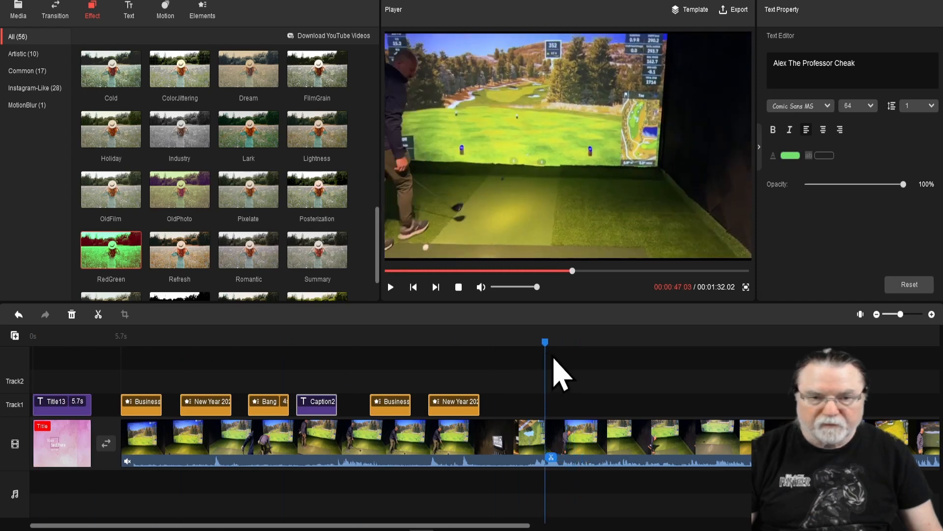
mouse_move(135, 265)
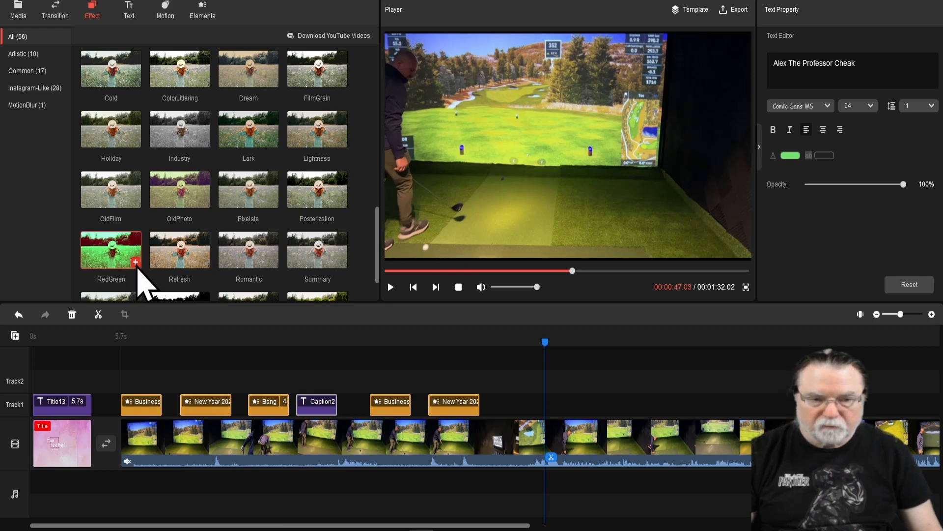
left_click_drag(137, 268, 537, 402)
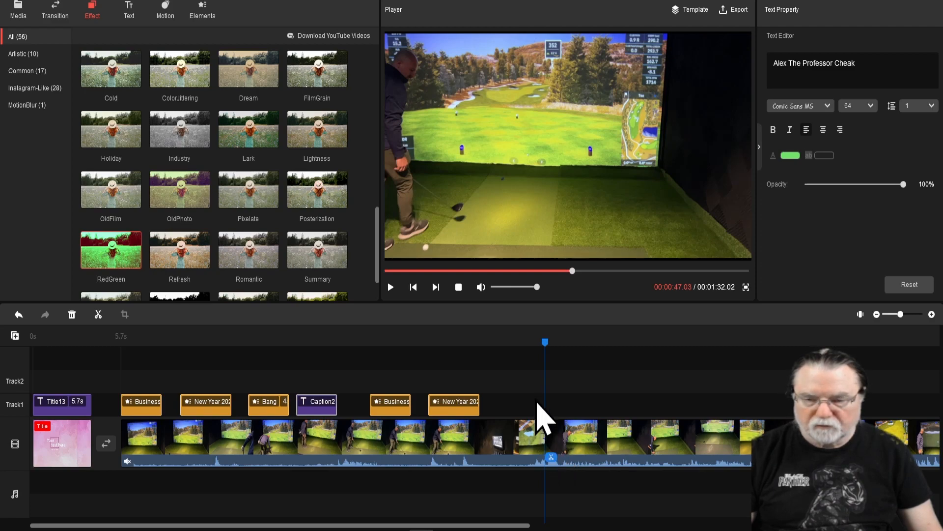
Drop the Refresh effect on the video track and another effect on the title card
mouse_move(546, 348)
left_mouse_down()
mouse_move(505, 347)
mouse_move(589, 350)
mouse_move(529, 350)
left_mouse_up()
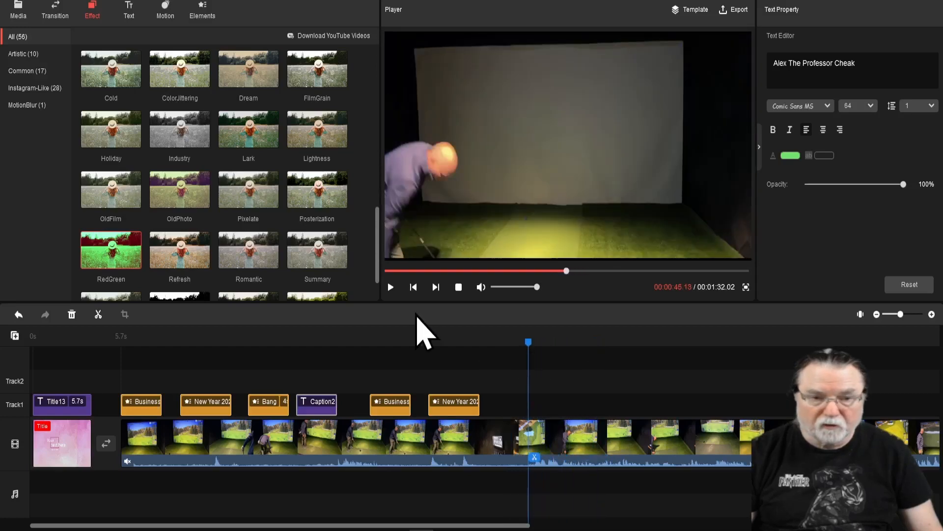
left_click_drag(206, 265, 529, 367)
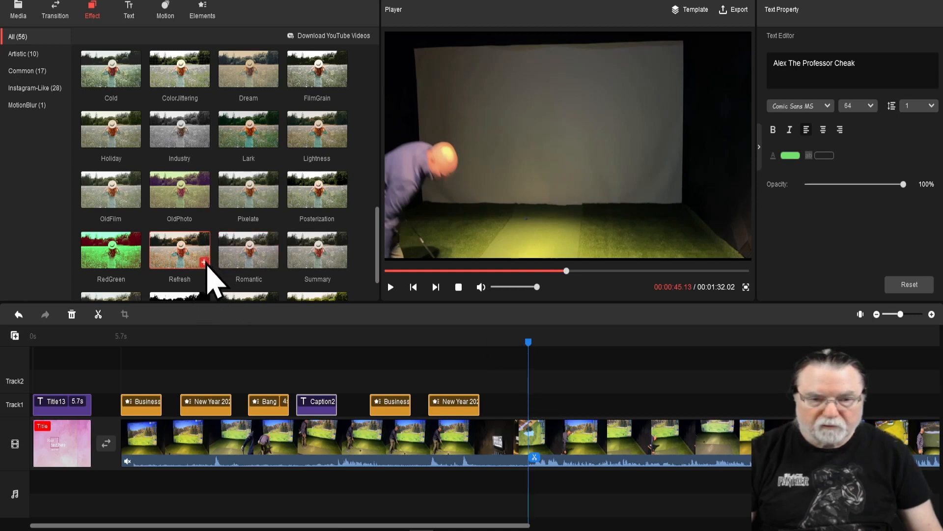
left_click_drag(206, 264, 551, 407)
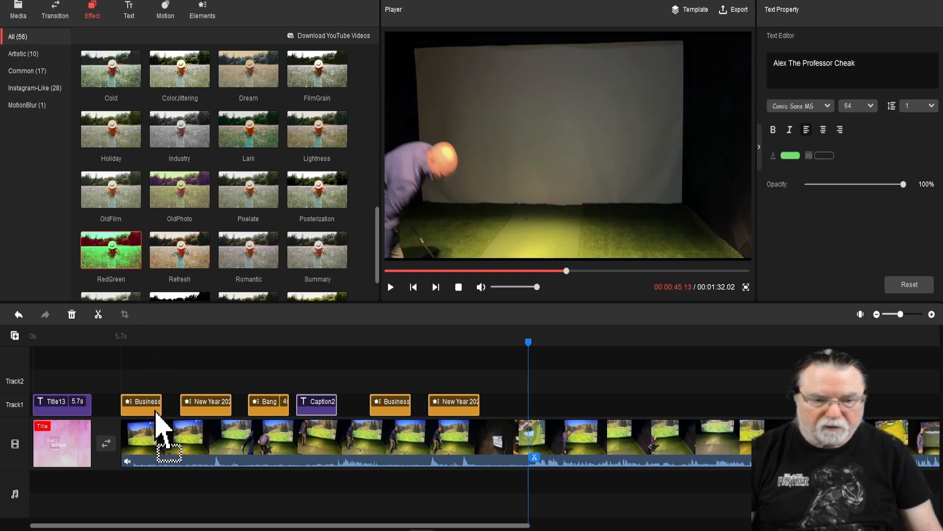
left_click_drag(134, 294, 74, 407)
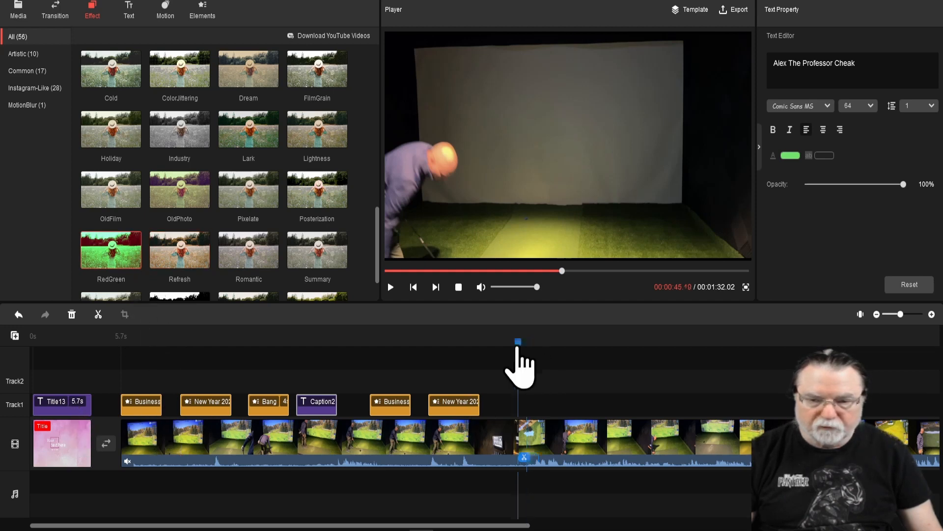
left_click(22, 357)
left_click(212, 357)
left_click_drag(215, 356, 13, 339)
left_click(55, 11)
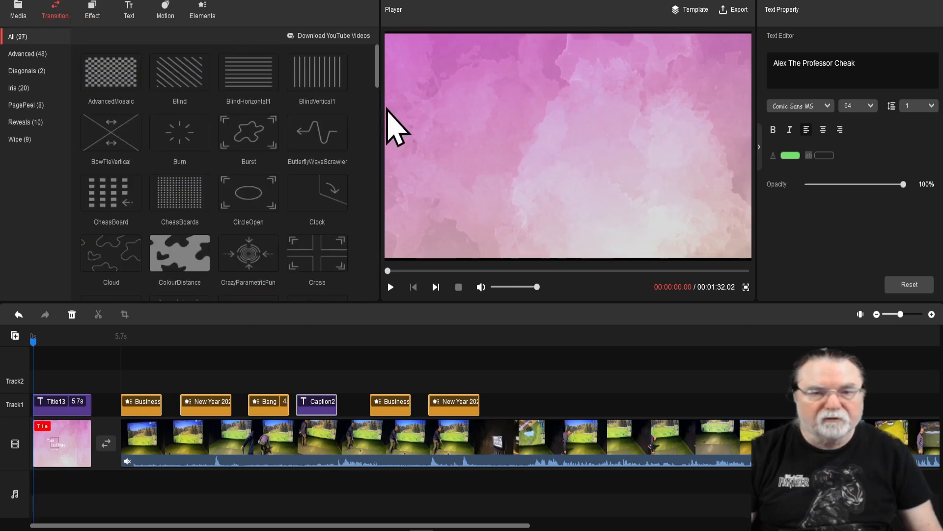
mouse_move(340, 82)
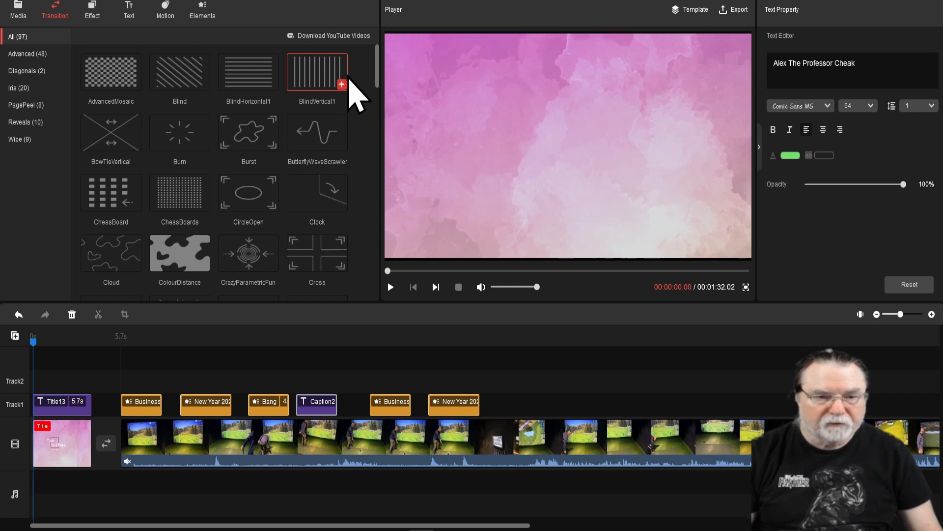
mouse_move(270, 211)
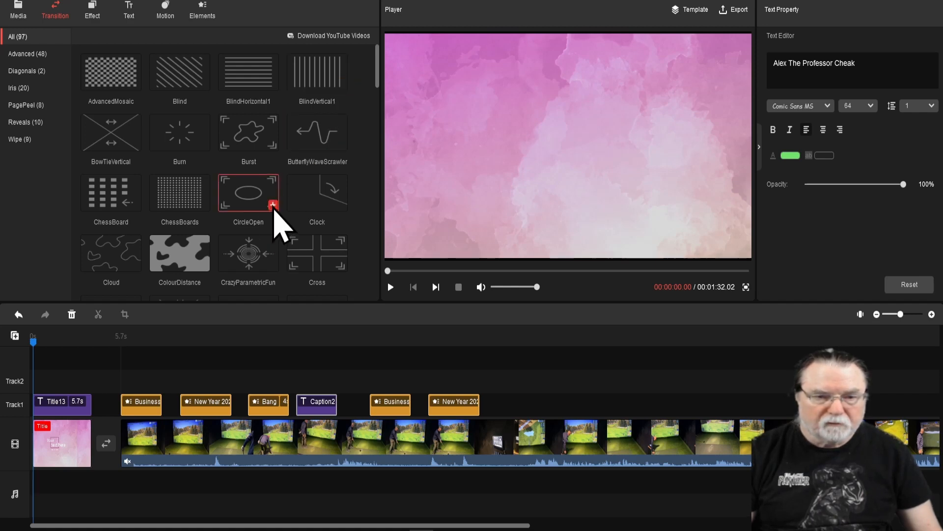
left_click_drag(274, 209, 46, 413)
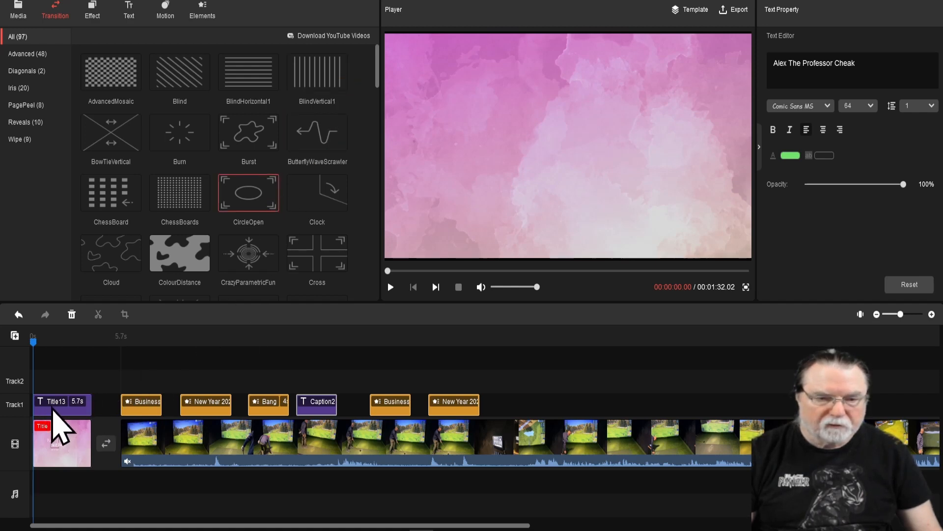
mouse_move(34, 343)
left_mouse_down()
mouse_move(80, 348)
mouse_move(33, 348)
left_mouse_up()
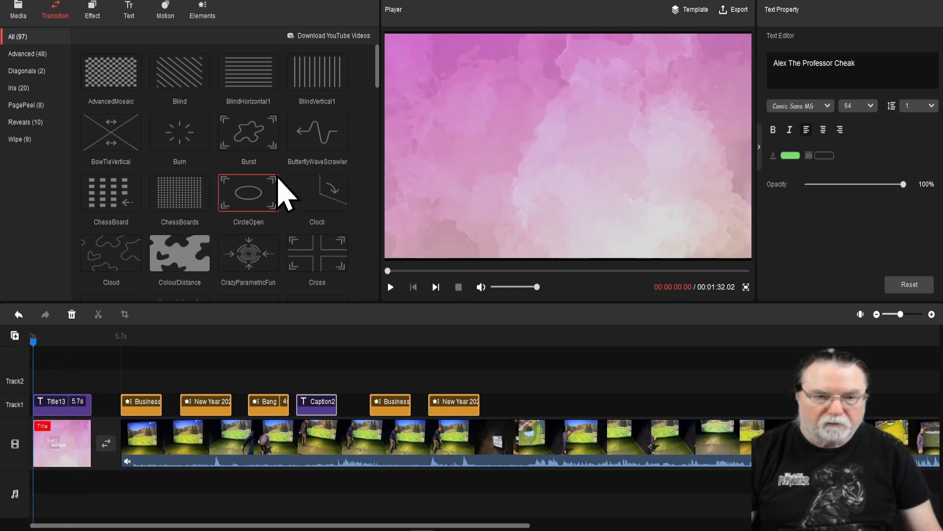
left_click_drag(263, 188, 139, 412)
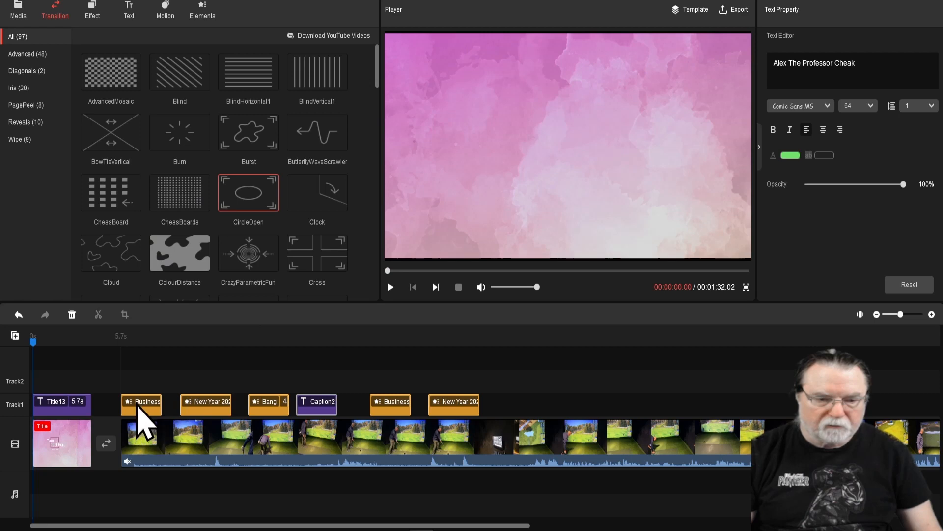
mouse_move(249, 201)
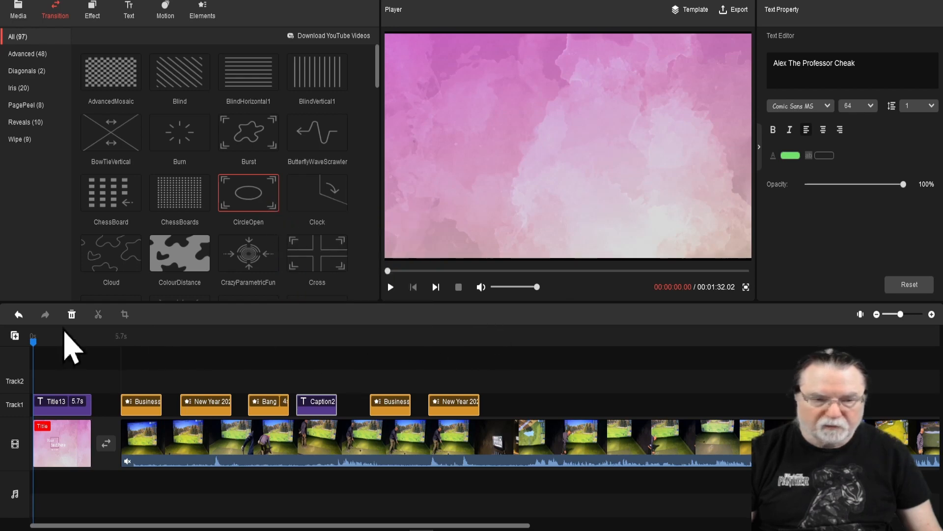
left_click_drag(33, 344, 572, 358)
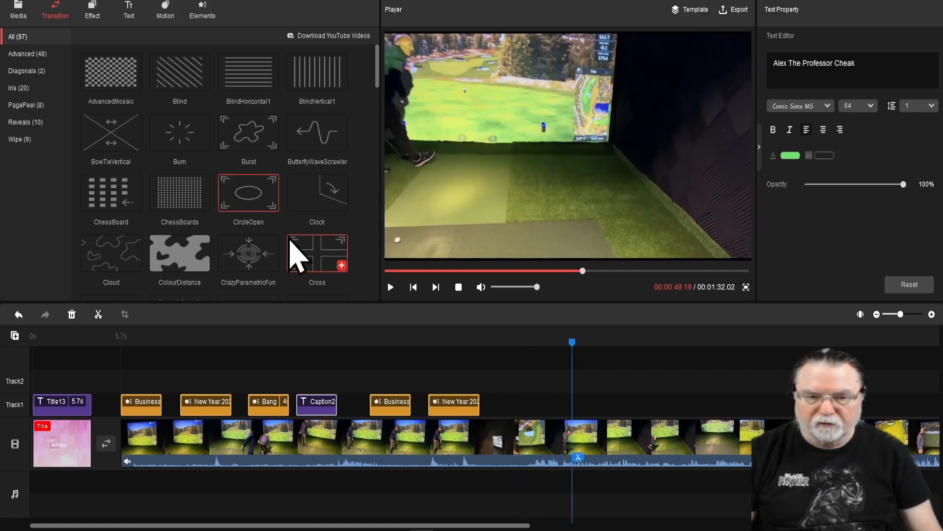
left_click_drag(364, 262, 563, 397)
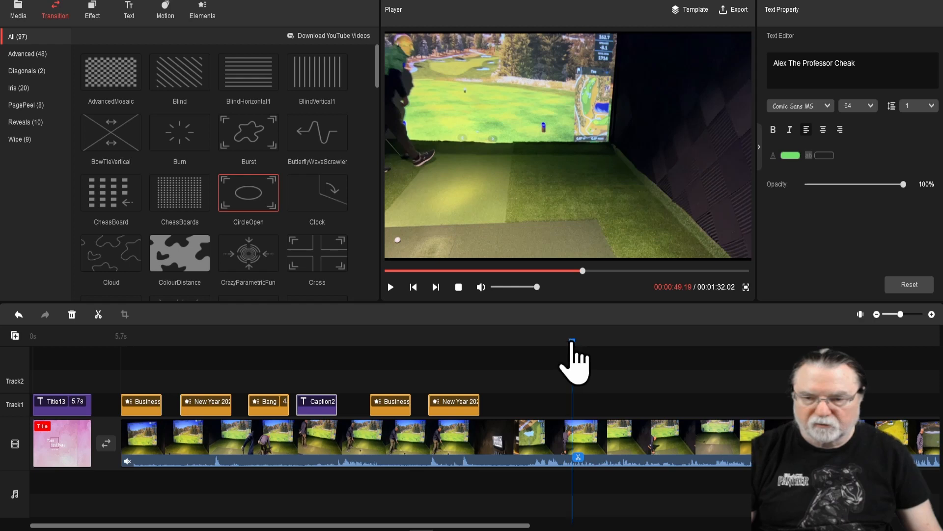
left_click_drag(573, 344, 544, 344)
key("space")
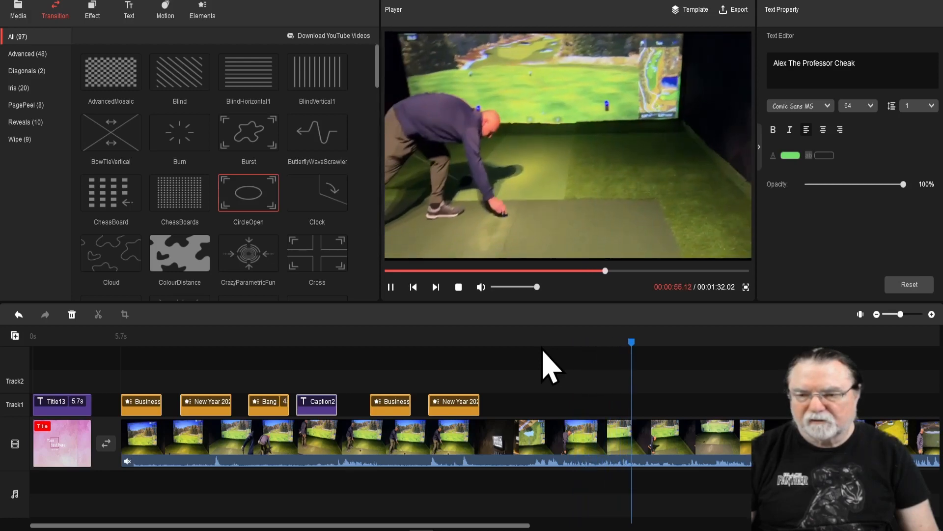
left_click(458, 288)
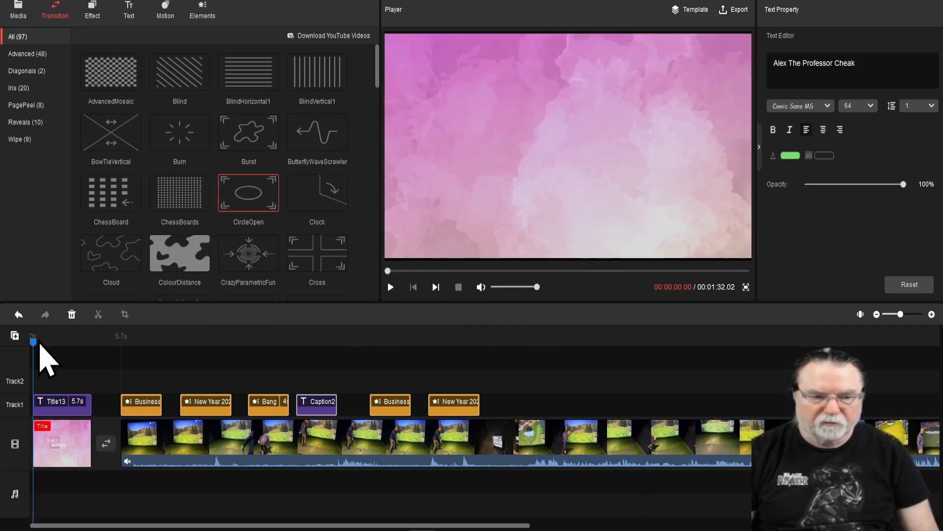
left_click_drag(33, 342, 520, 379)
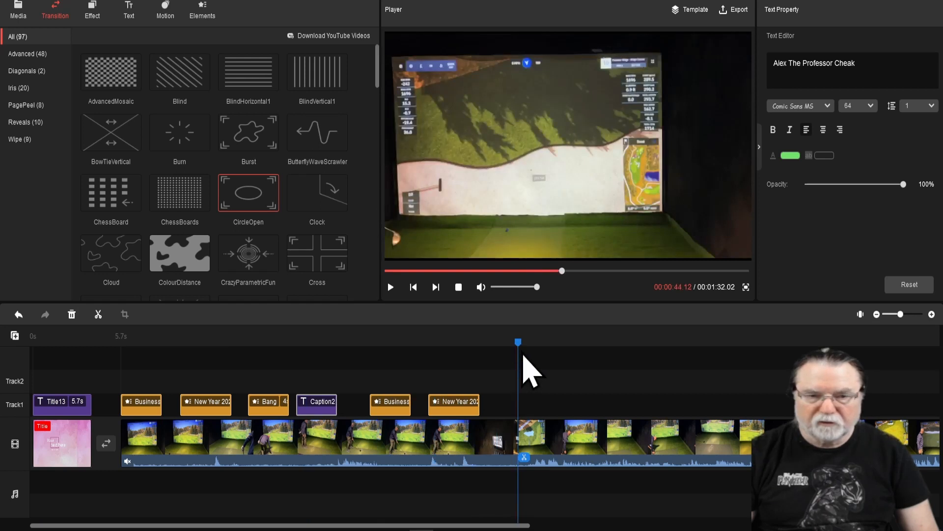
mouse_move(323, 131)
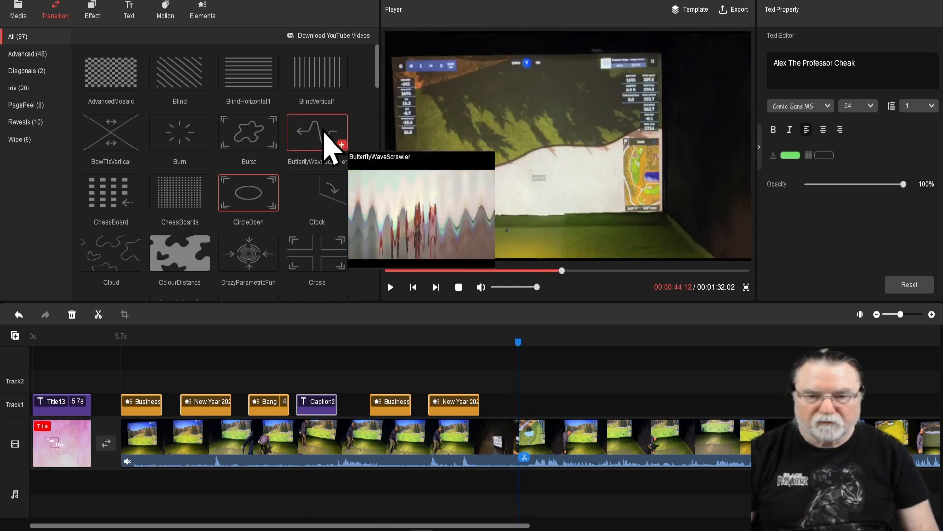
mouse_move(158, 267)
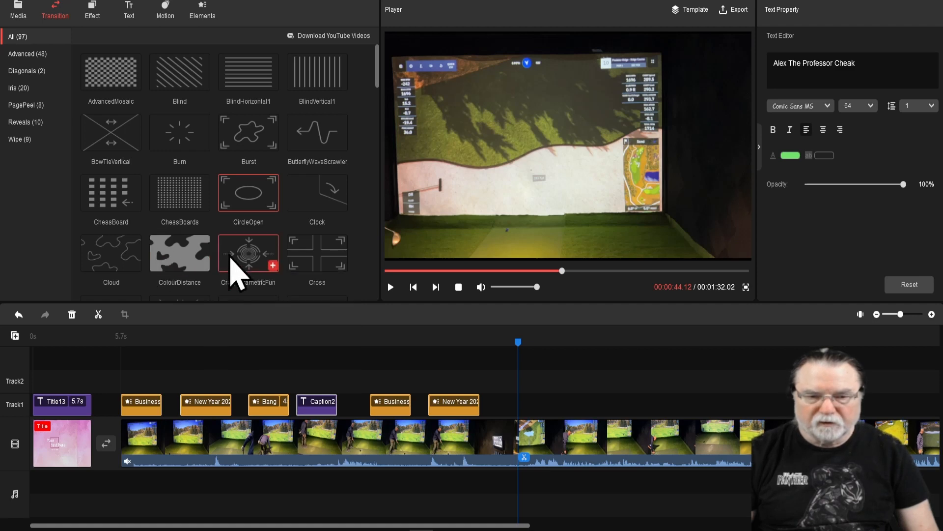
mouse_move(231, 257)
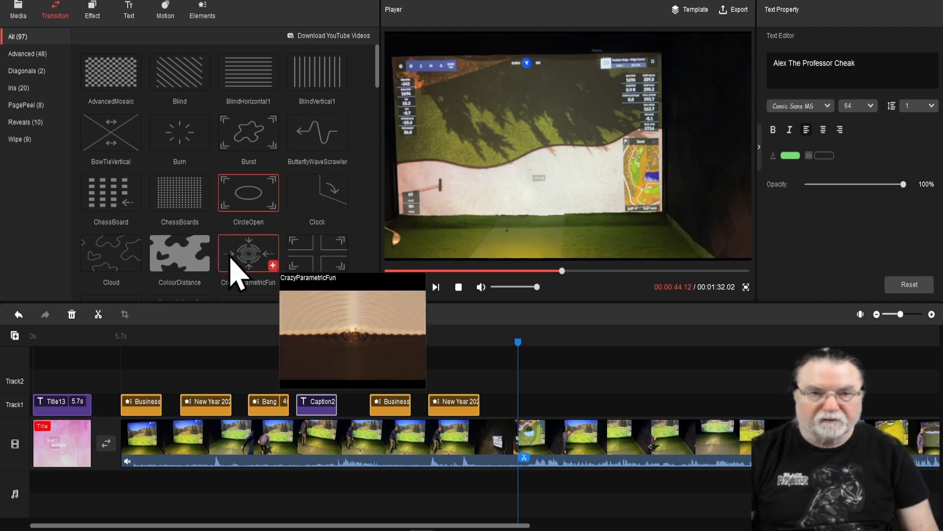
left_click_drag(242, 260, 517, 397)
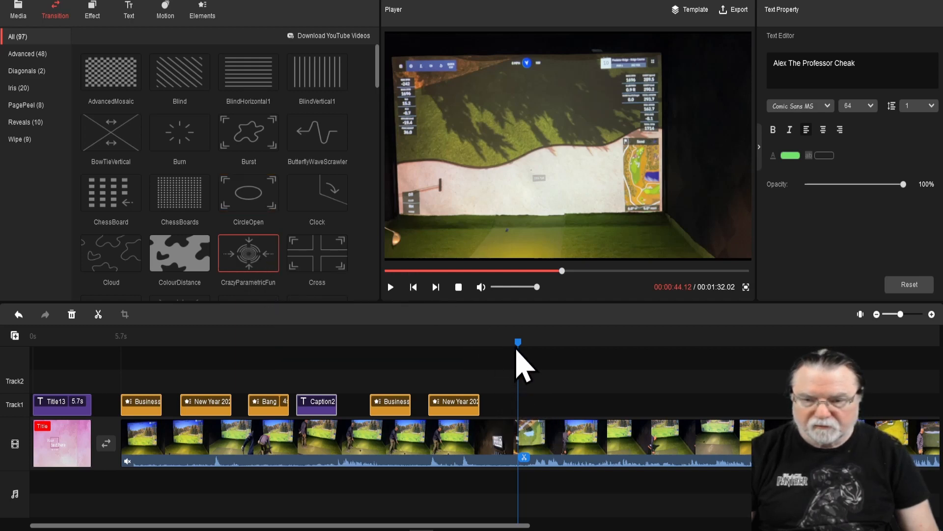
left_click(514, 341)
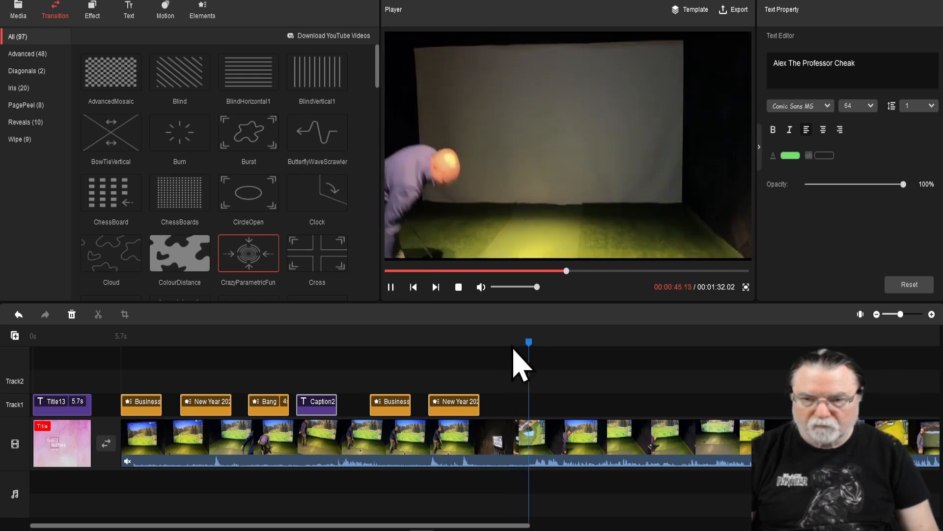
left_click(534, 343)
left_click_drag(535, 342, 513, 343)
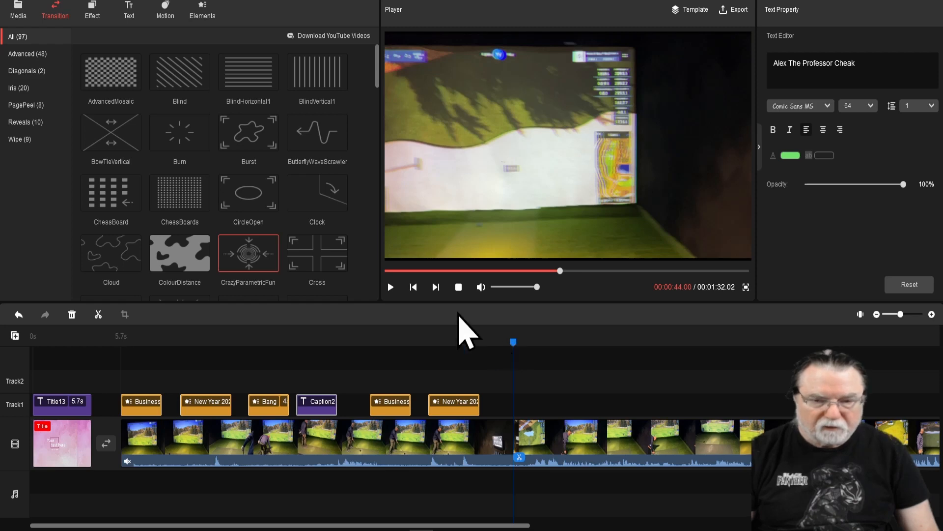
left_click_drag(274, 270, 496, 335)
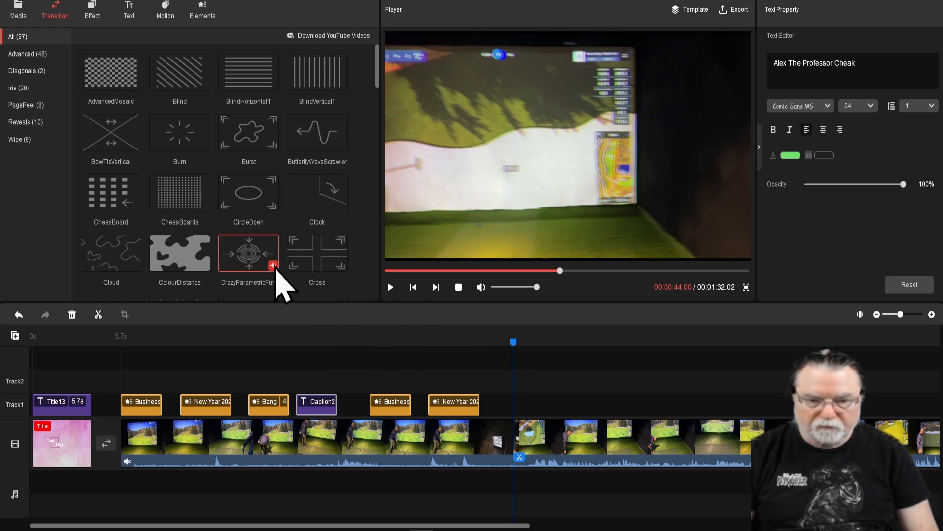
left_click_drag(280, 274, 506, 373)
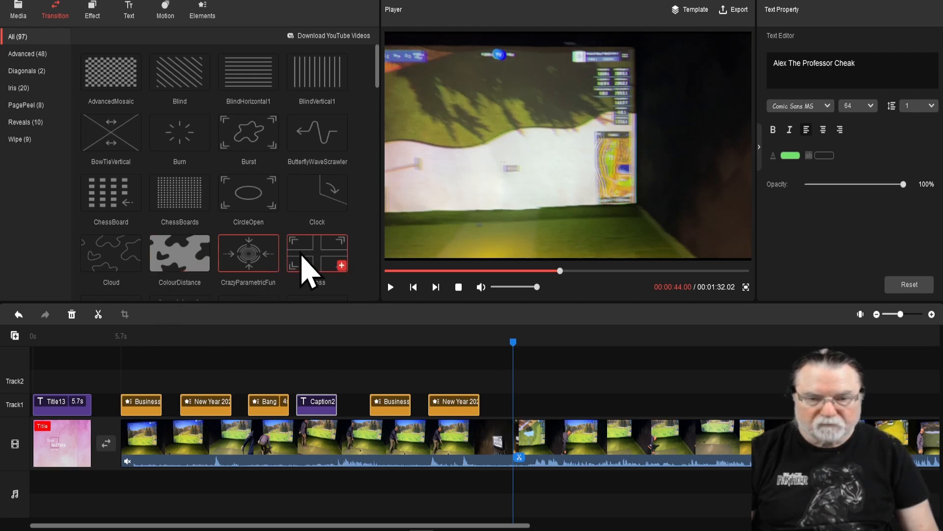
mouse_move(301, 254)
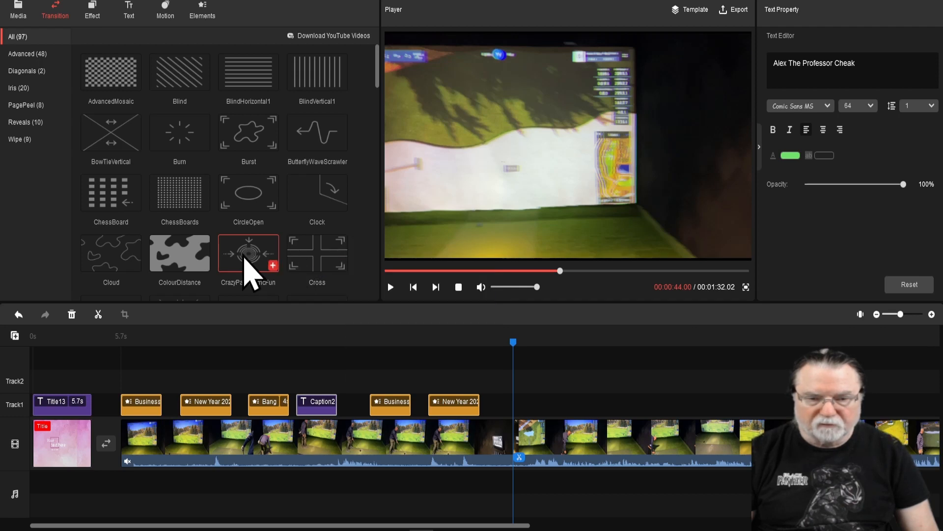
scroll(302, 258, "down", 4)
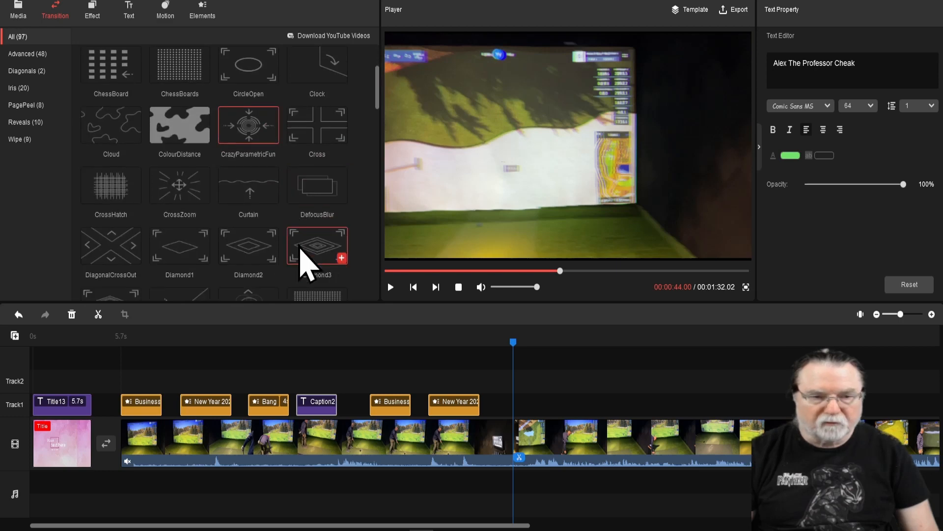
scroll(303, 258, "down", 2)
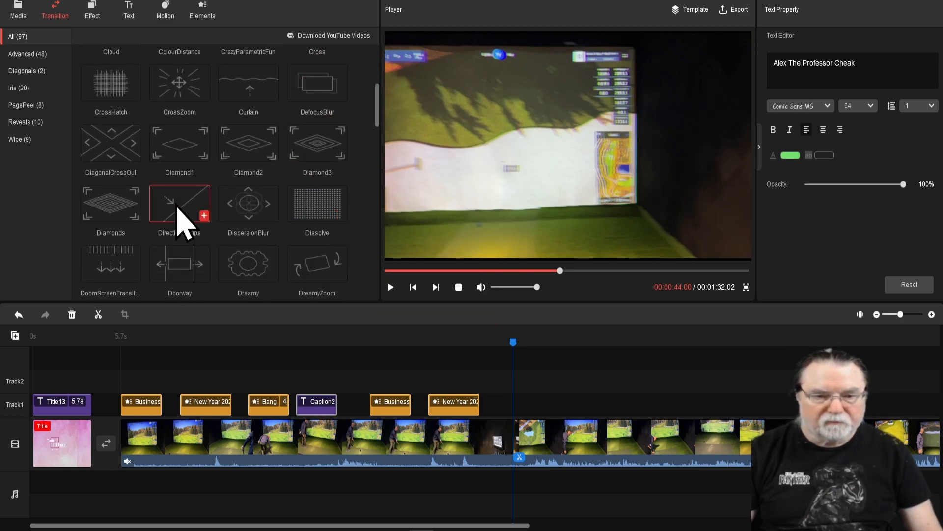
mouse_move(178, 212)
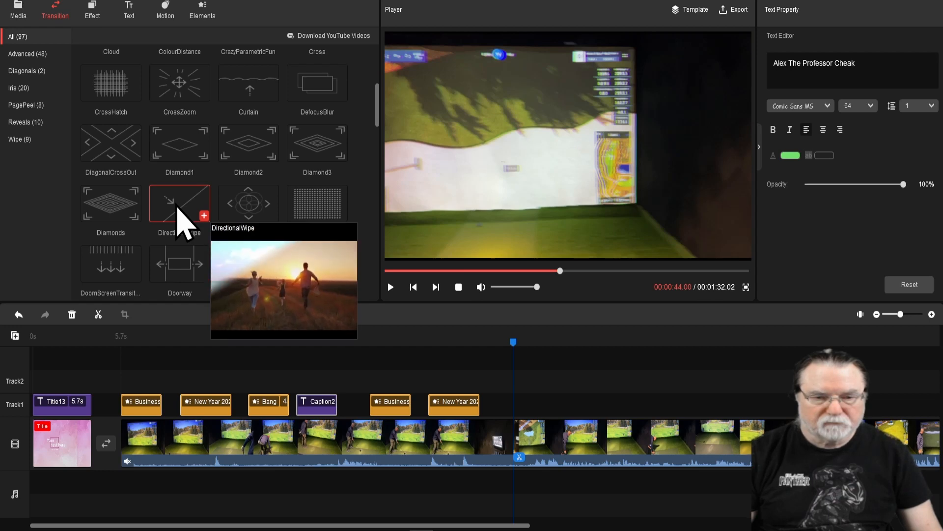
scroll(178, 206, "down", 2)
scroll(178, 206, "down", 3)
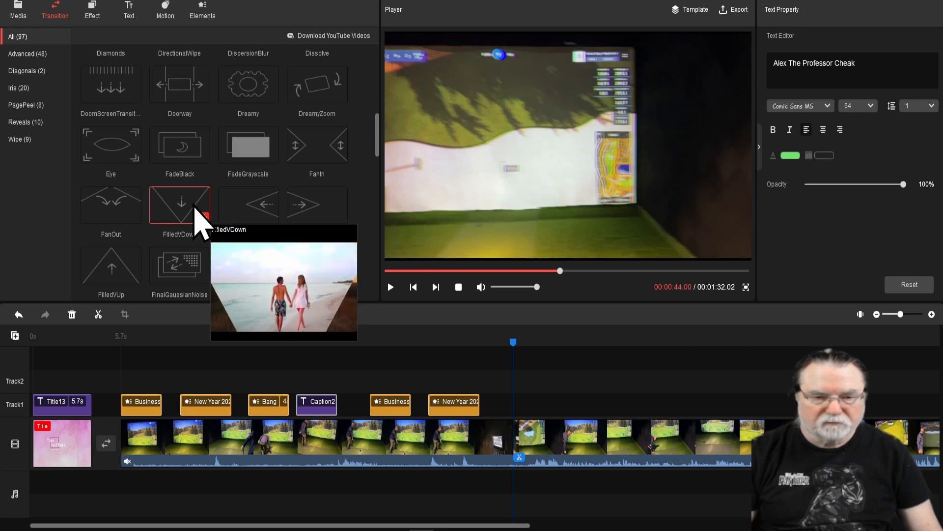
scroll(288, 200, "down", 5)
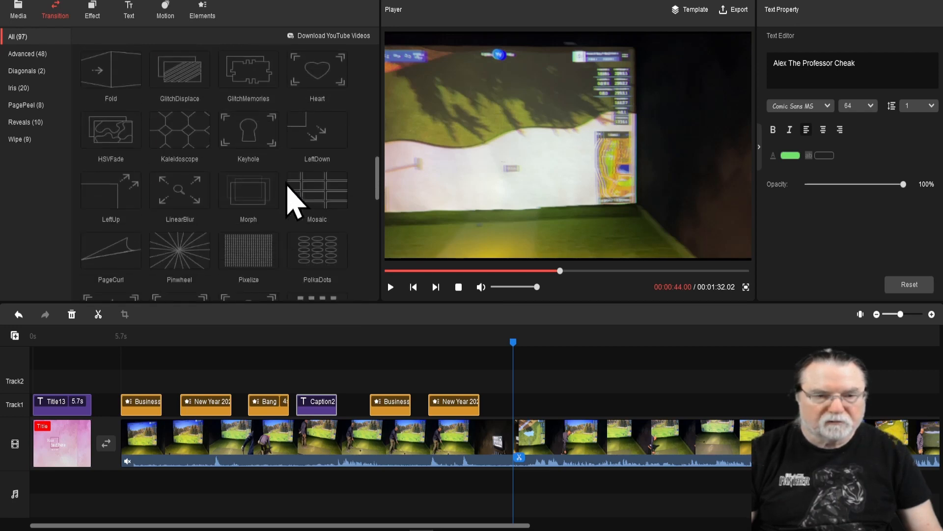
scroll(288, 186, "down", 2)
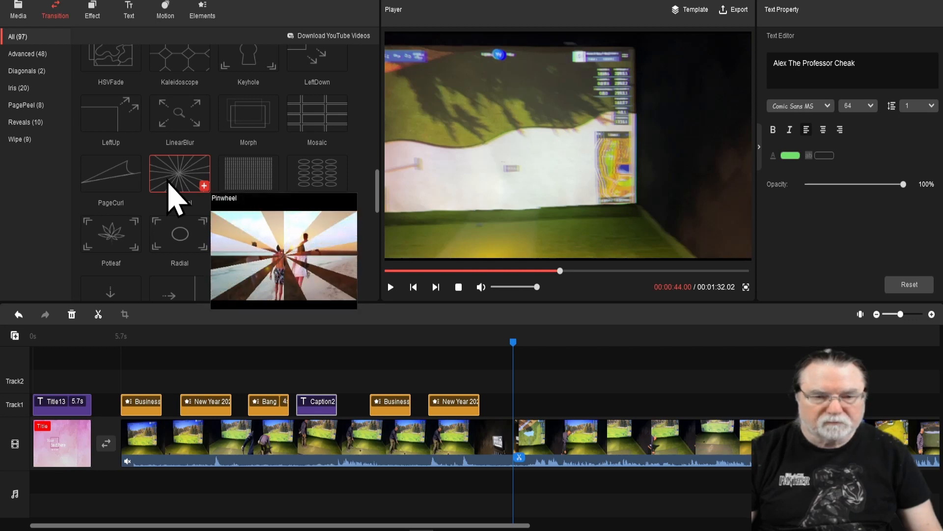
scroll(170, 185, "down", 1)
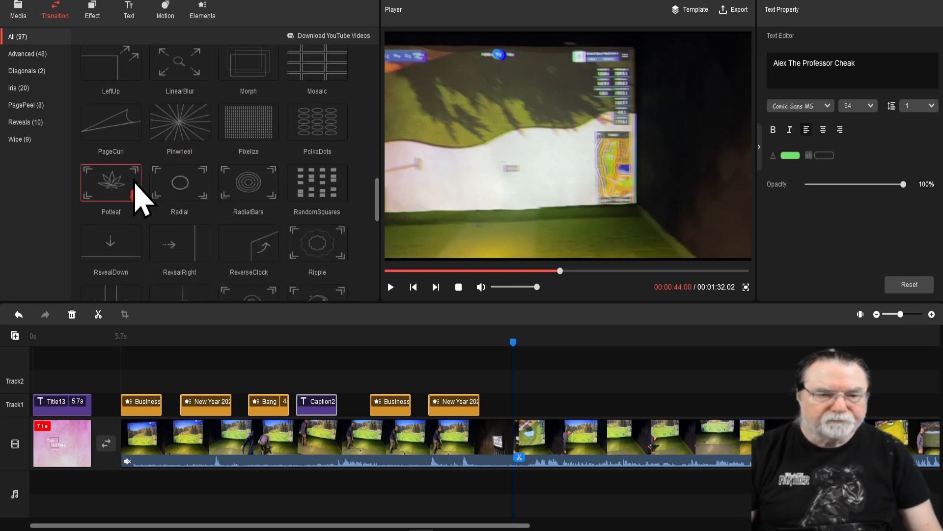
mouse_move(120, 195)
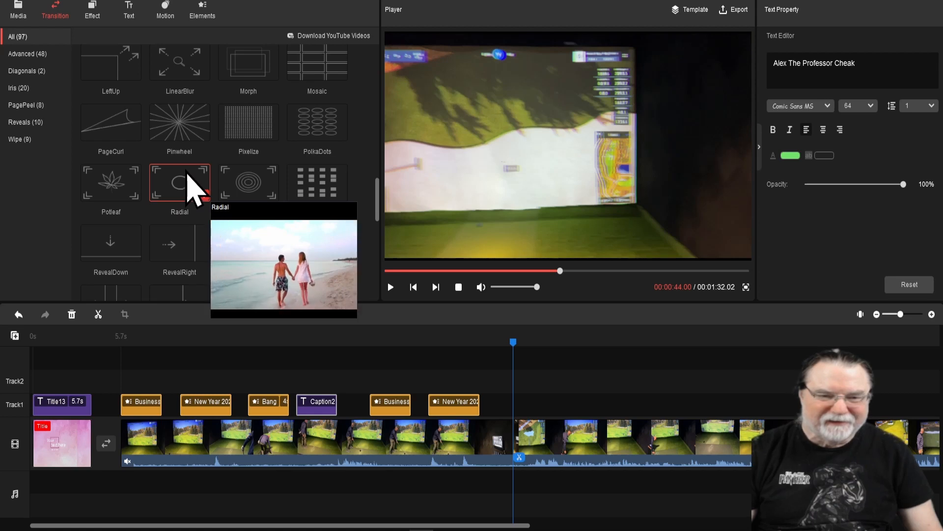
scroll(227, 187, "down", 4)
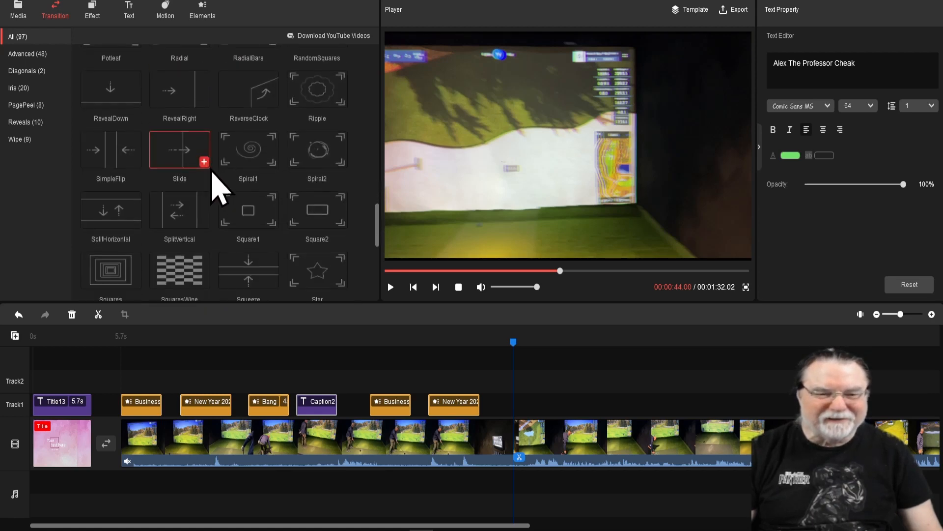
scroll(219, 177, "down", 1)
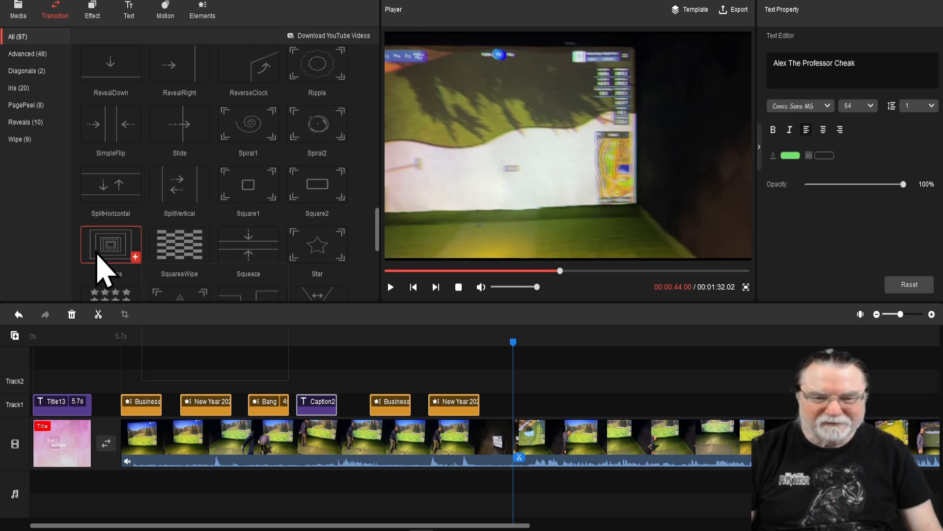
mouse_move(96, 252)
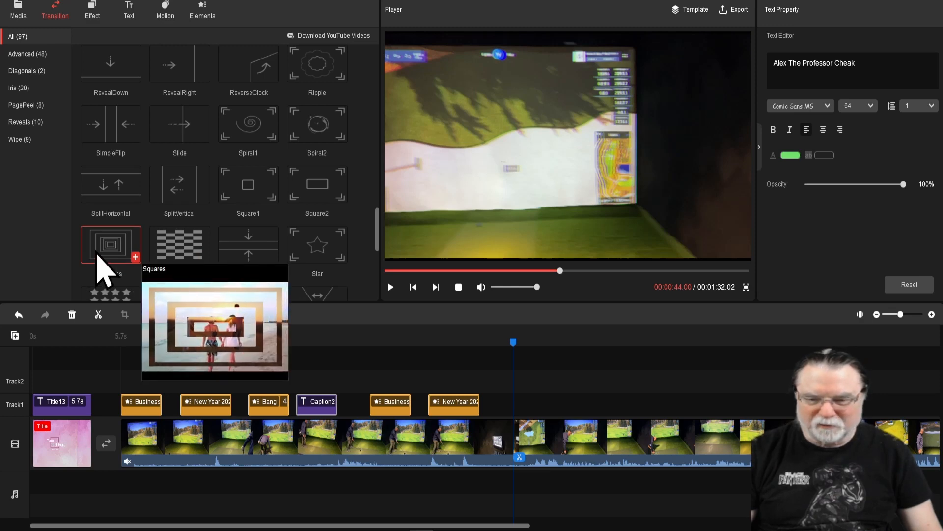
Add the Squares transition to the golf clip around the 48-second mark
left_click_drag(513, 342, 563, 342)
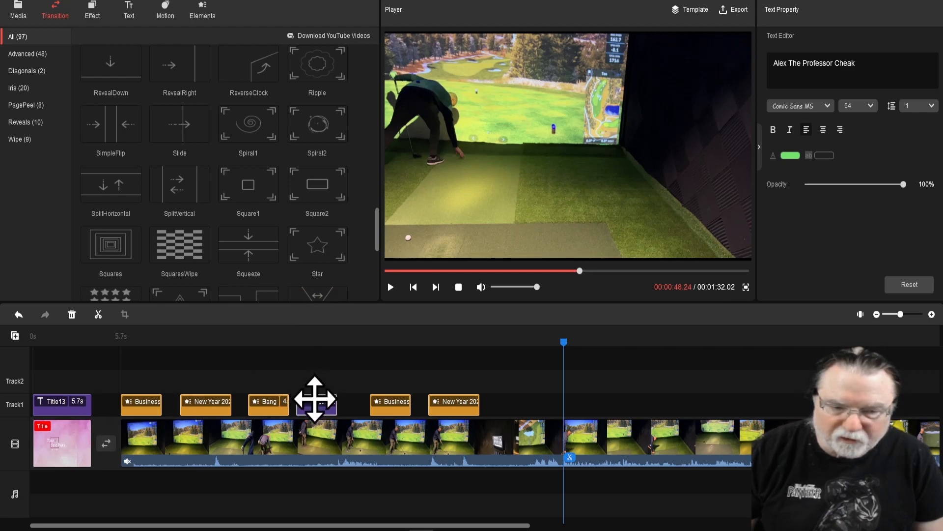
left_click(575, 435)
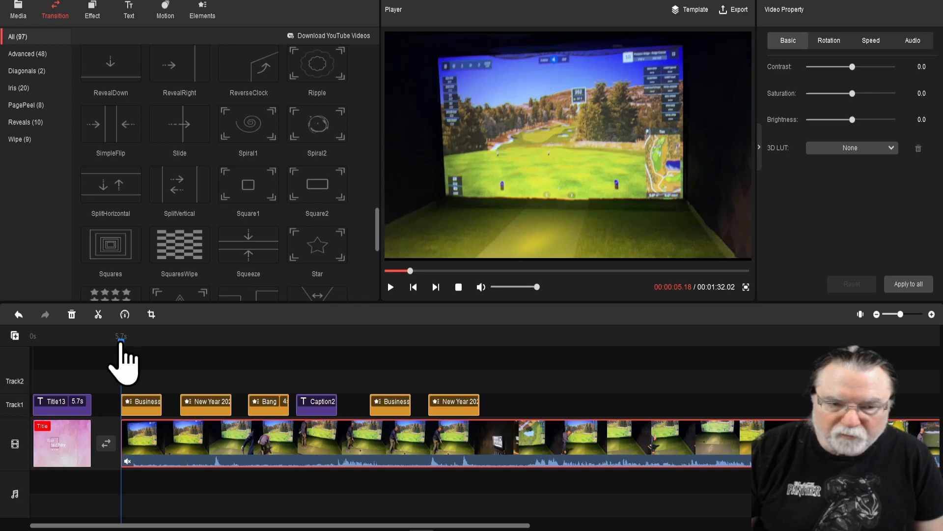
left_click_drag(121, 342, 537, 353)
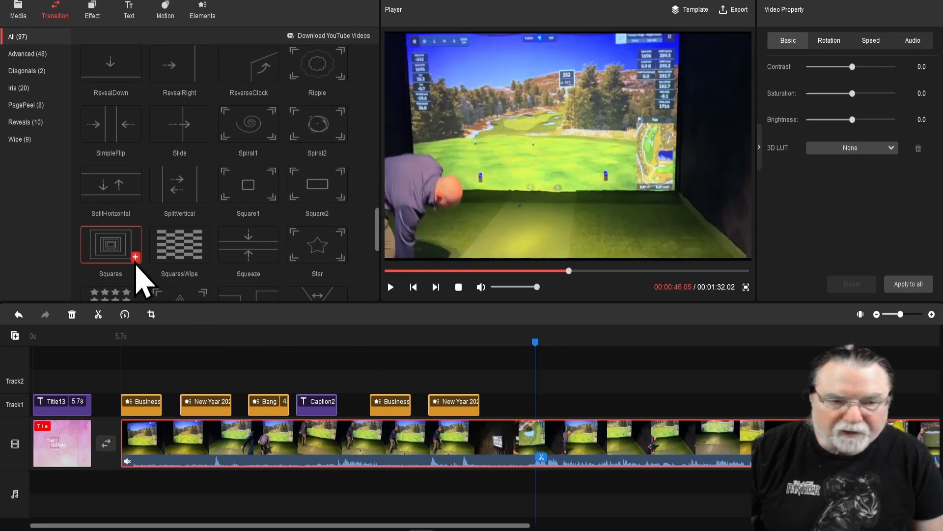
left_click_drag(136, 262, 527, 412)
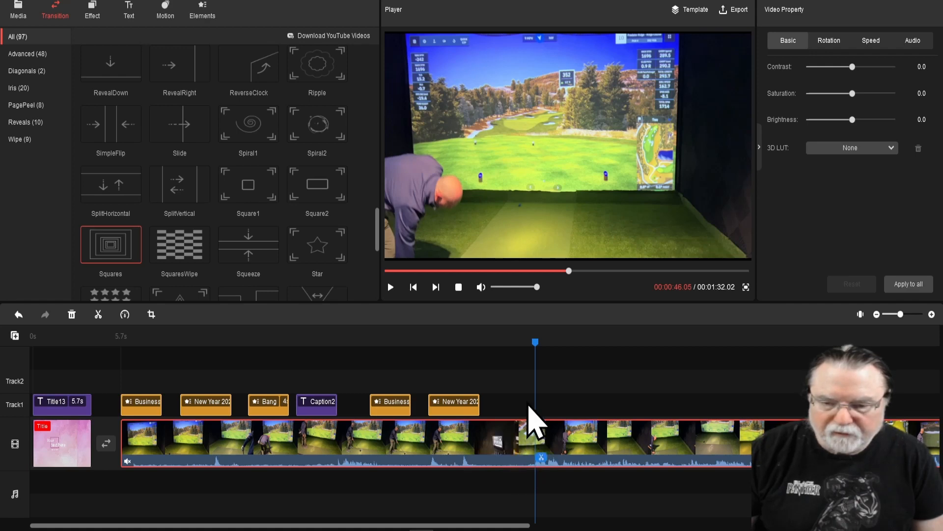
Play the Squares transition back from about 44 seconds, then stop and return to the start
left_click_drag(536, 345, 524, 345)
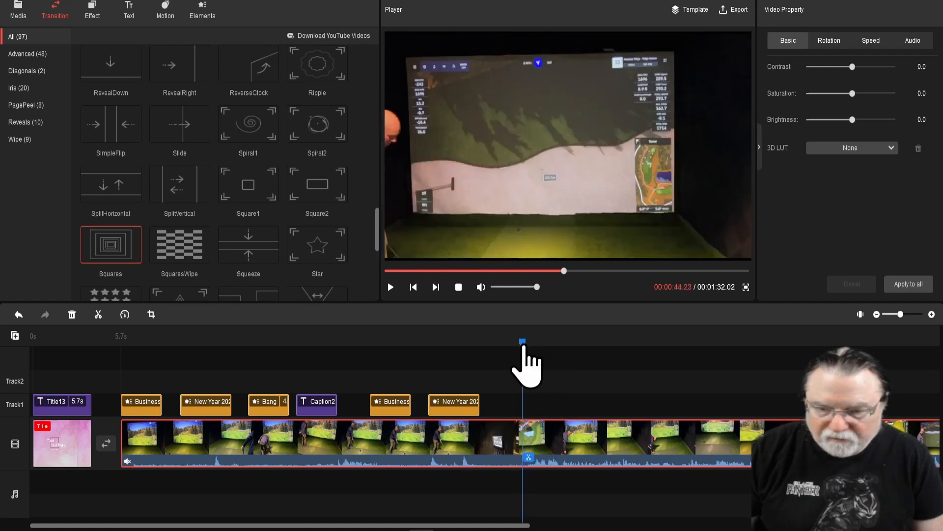
key("space")
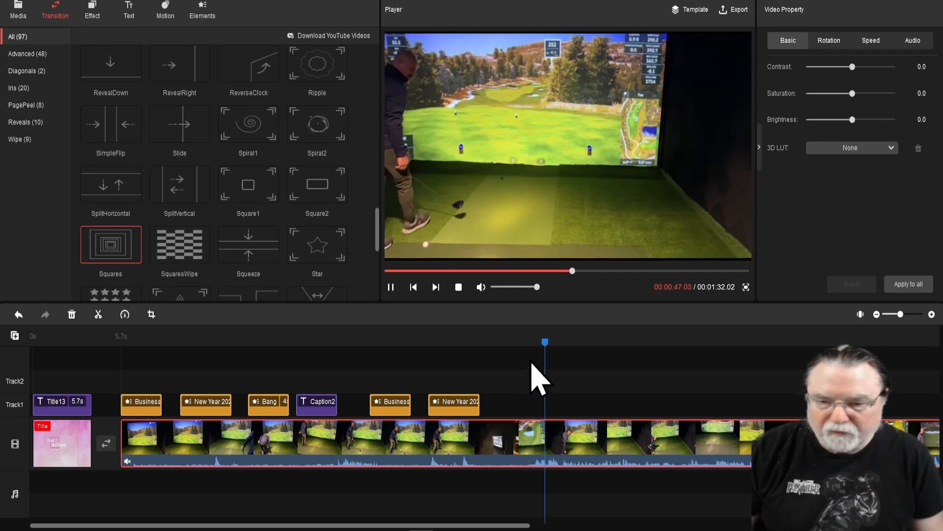
left_click(532, 359)
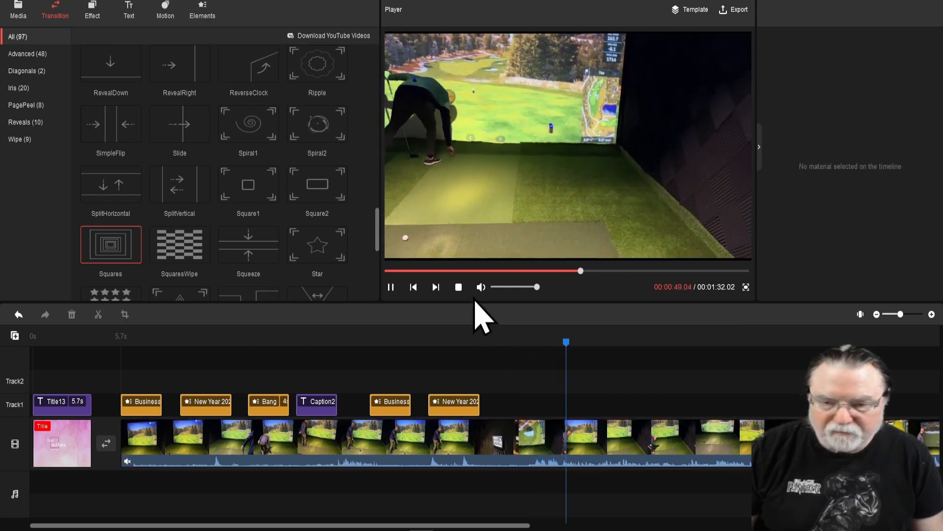
left_click(458, 287)
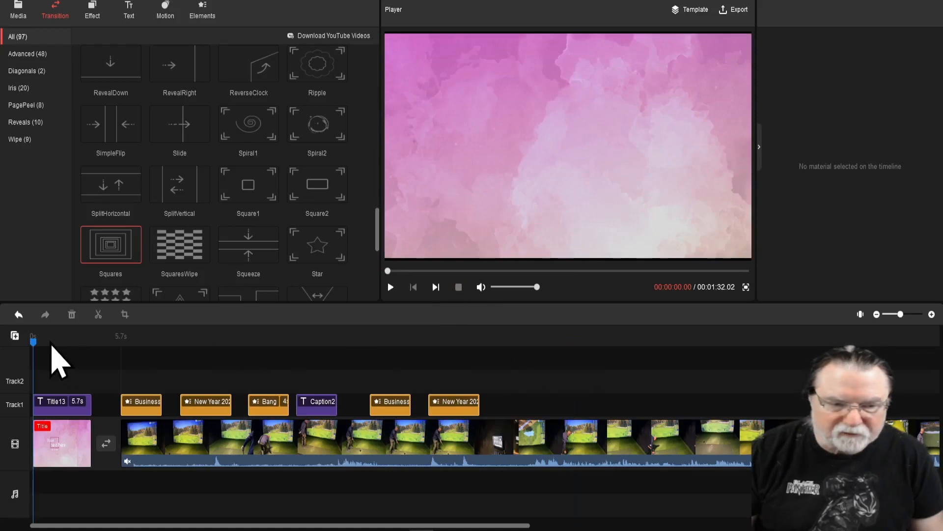
Park the preview at 46 seconds and scroll the transition styles past Sweep, Tiles, Wheel and ZigZag
left_click_drag(33, 343, 541, 346)
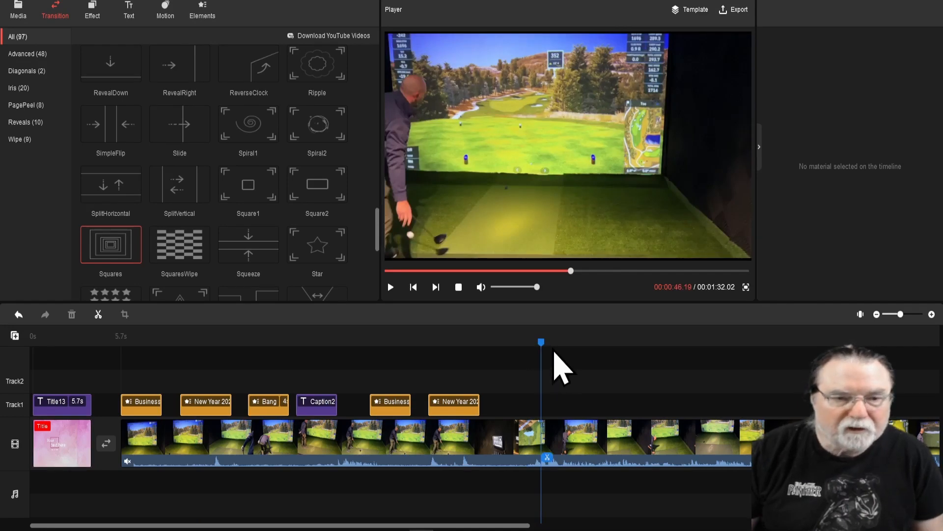
mouse_move(317, 201)
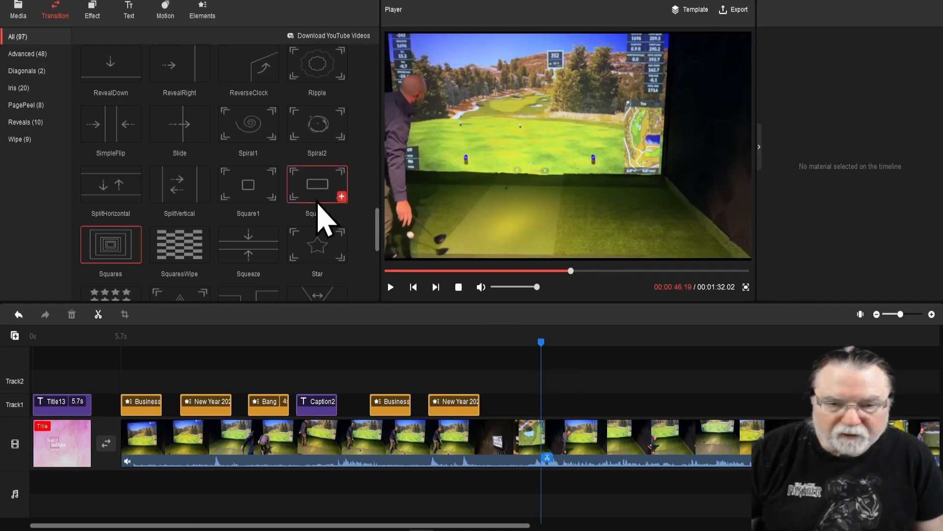
scroll(322, 211, "down", 10)
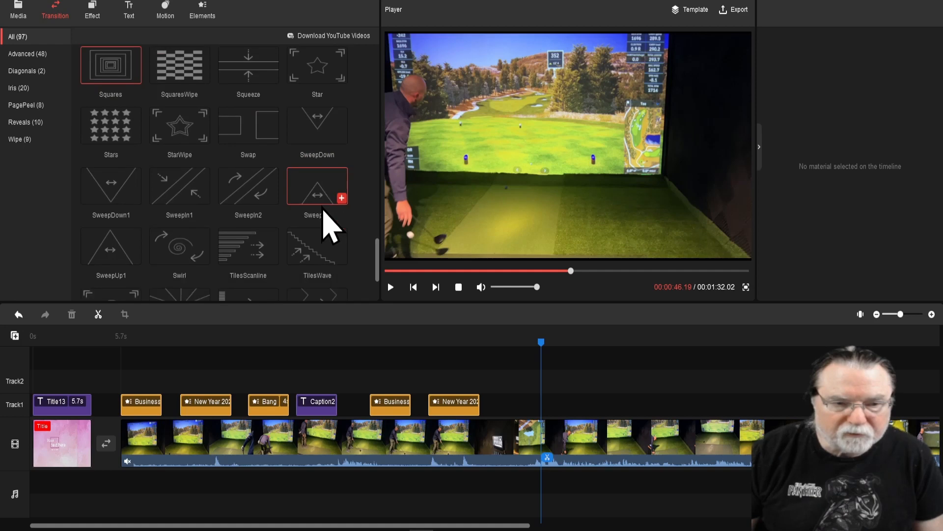
scroll(323, 210, "up", 1)
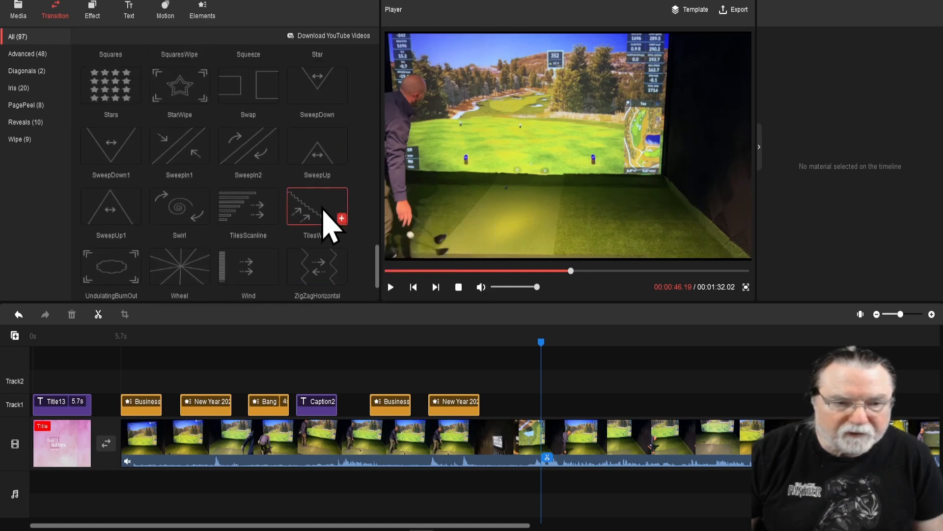
mouse_move(95, 280)
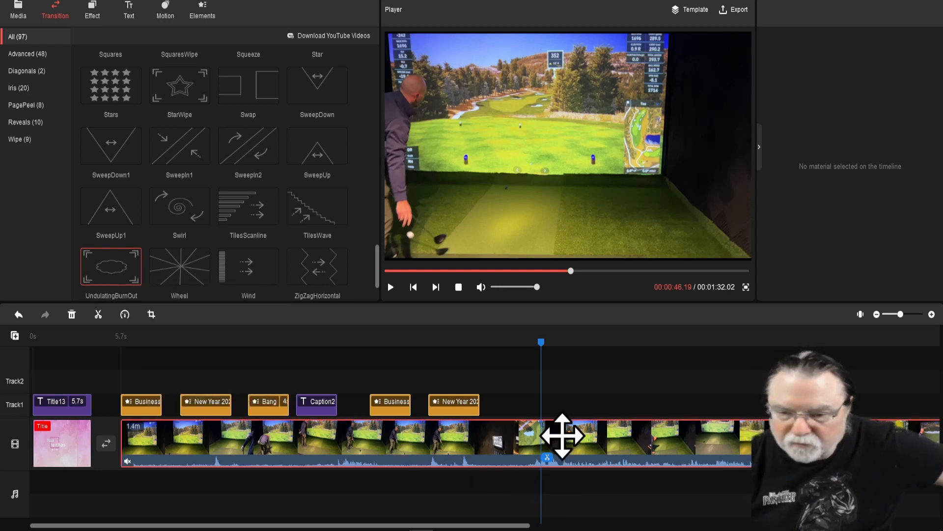
Apply UndulatingBurnOut to the golf clip and scrub between 41 and 43 seconds to review it
left_click(562, 436)
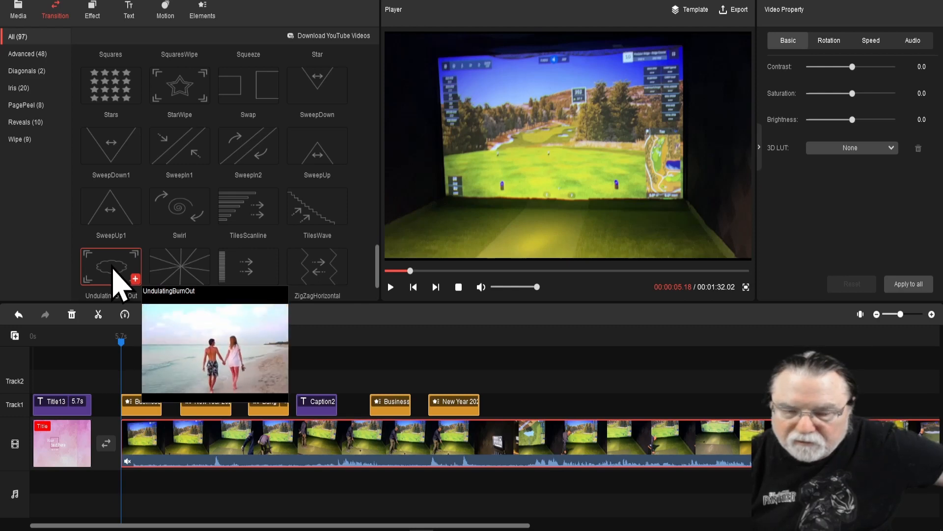
left_click_drag(113, 269, 550, 401)
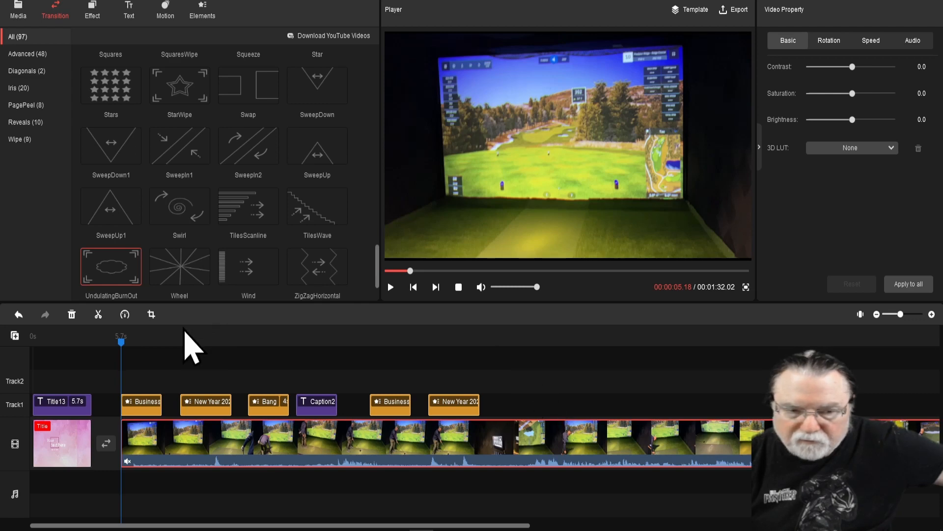
left_click_drag(122, 343, 487, 378)
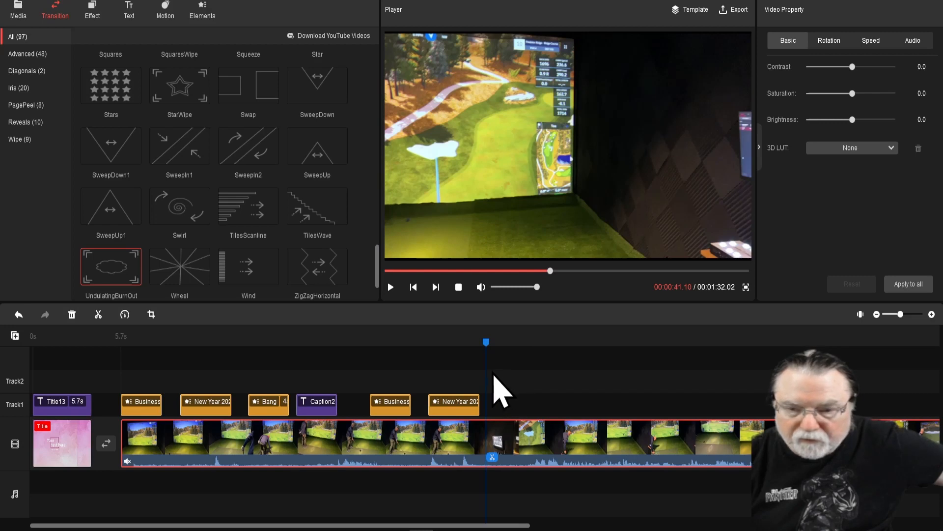
left_click_drag(487, 355, 519, 351)
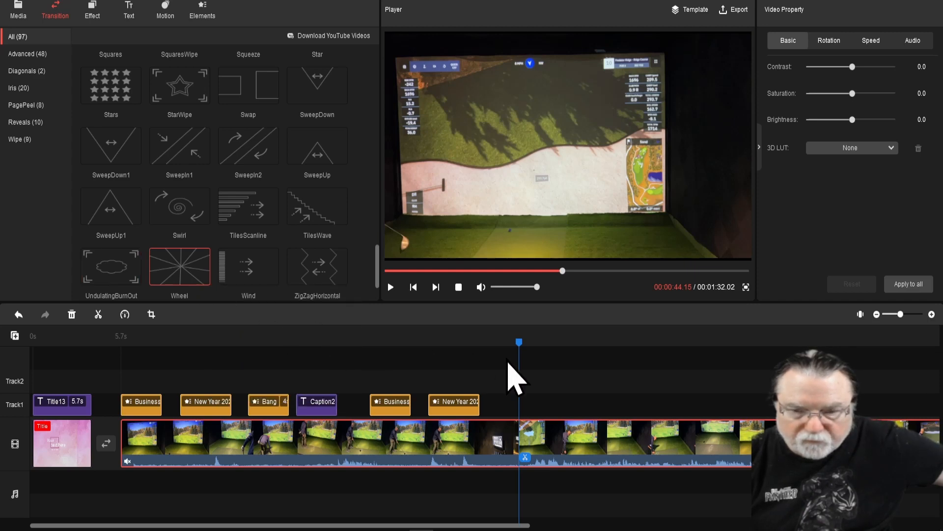
left_click_drag(519, 353, 24, 340)
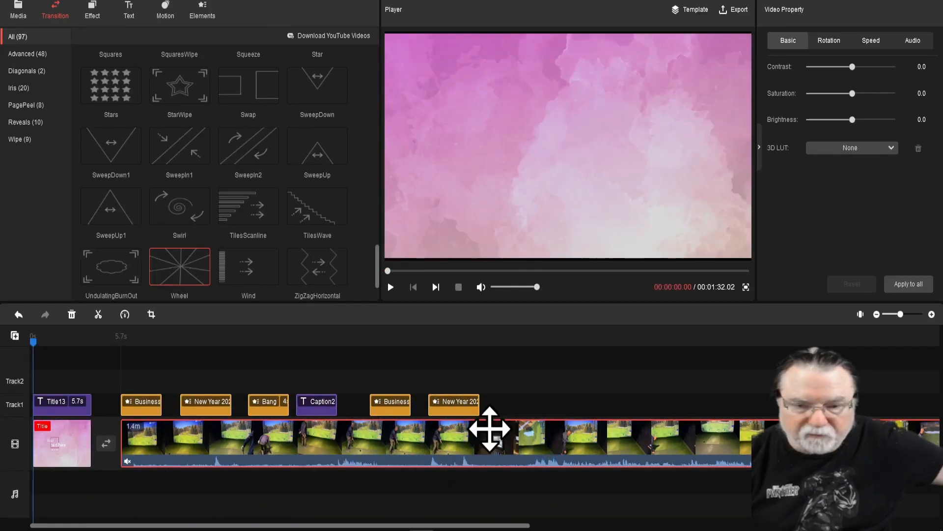
Delete the Business ($), Bang and 2023 stickers from Track1
left_click(458, 404)
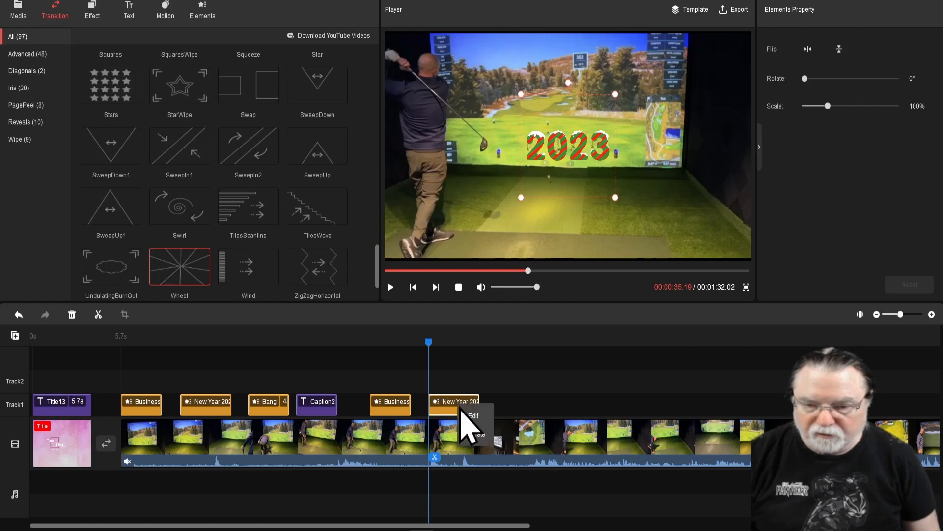
left_click(396, 404)
right_click(396, 405)
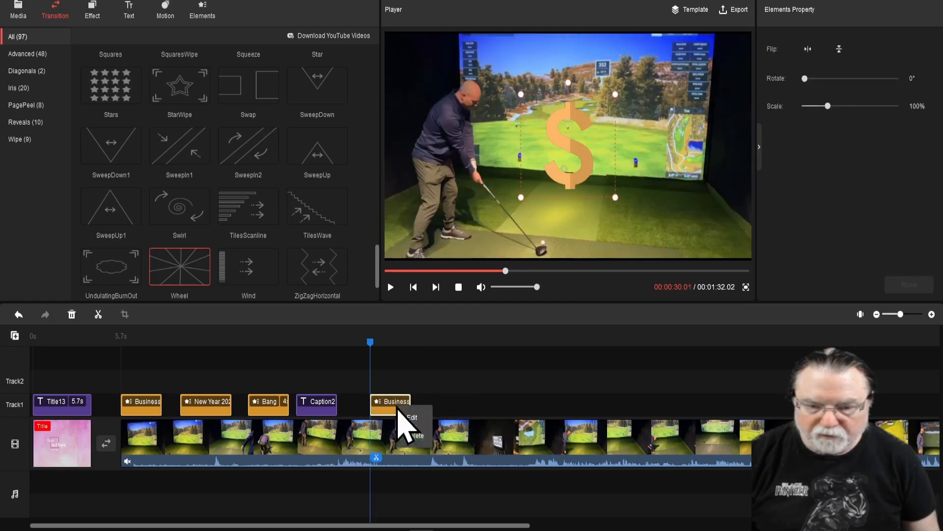
left_click(410, 439)
left_click(276, 403)
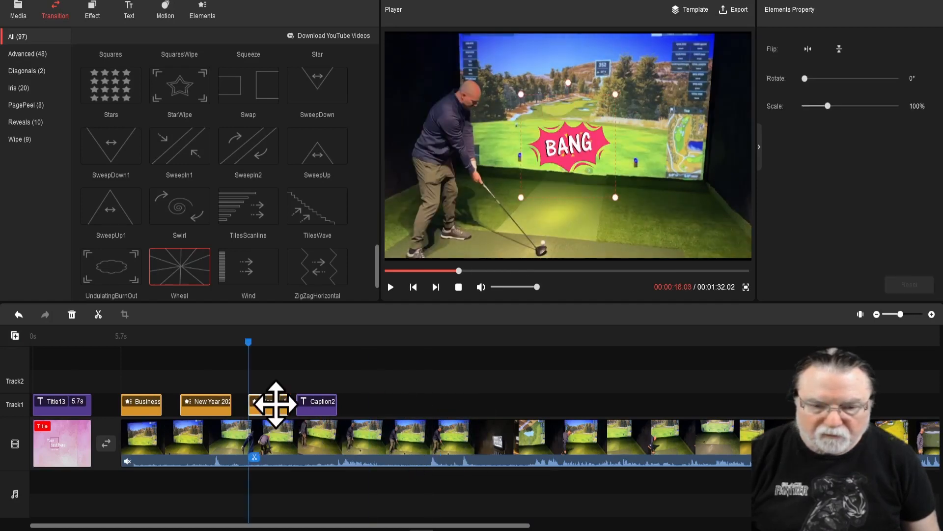
right_click(276, 404)
left_click(292, 433)
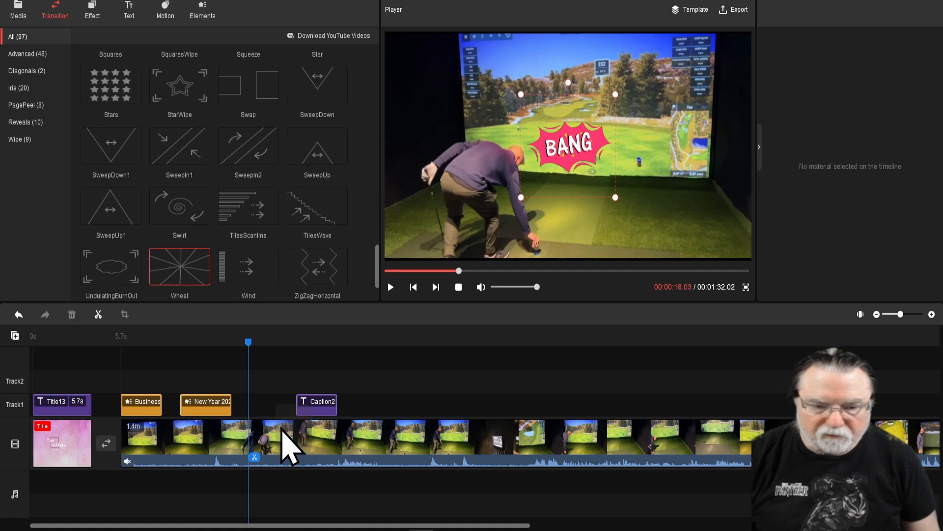
left_click(196, 401)
right_click(198, 406)
left_click(213, 431)
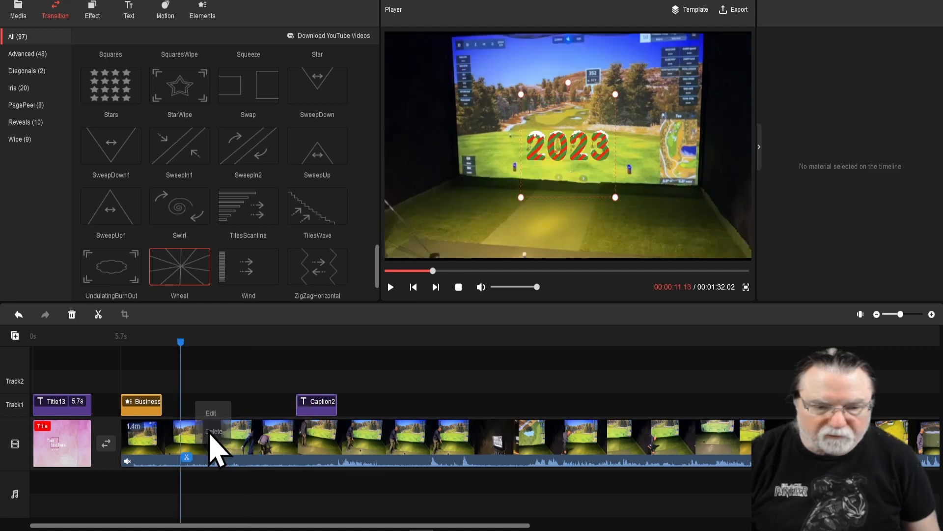
left_click(151, 406)
right_click(153, 411)
left_click(167, 437)
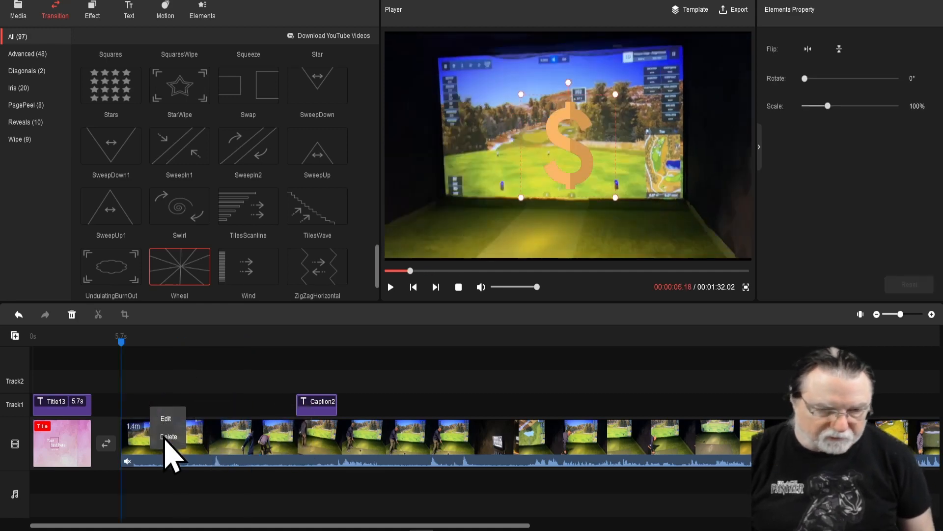
Delete the pink title card along with its title text
left_click(58, 445)
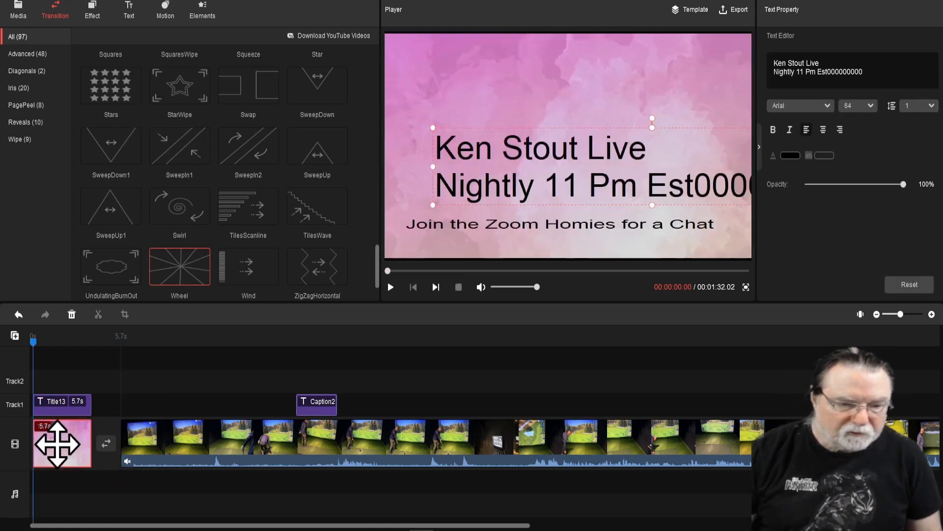
right_click(57, 446)
left_click(72, 474)
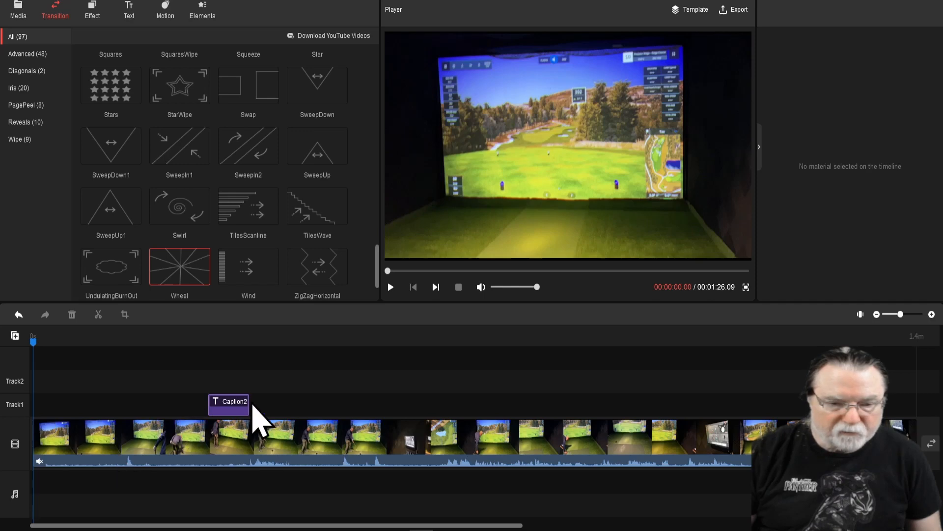
Move Caption2 to the start, preview from the beginning, then delete the Caption21 caption clip
left_click_drag(232, 400, 433, 423)
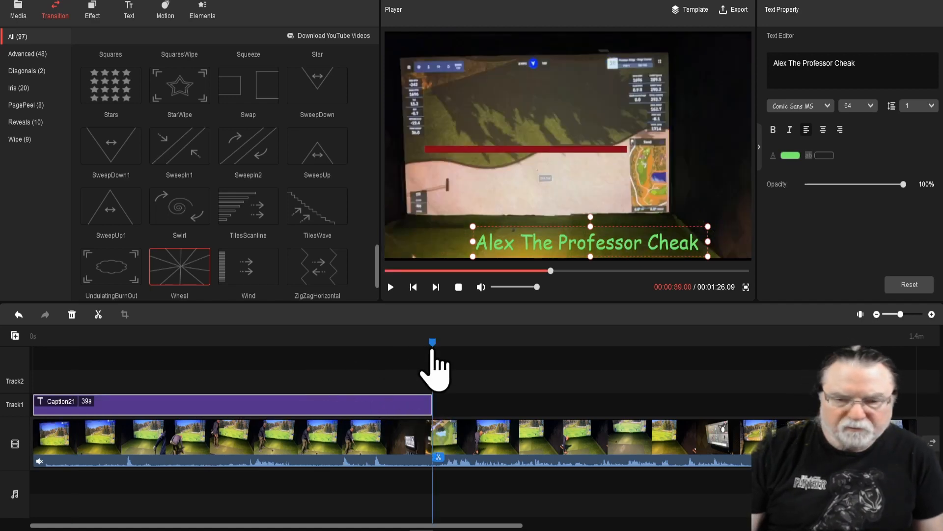
left_click_drag(433, 346, 35, 357)
key("space")
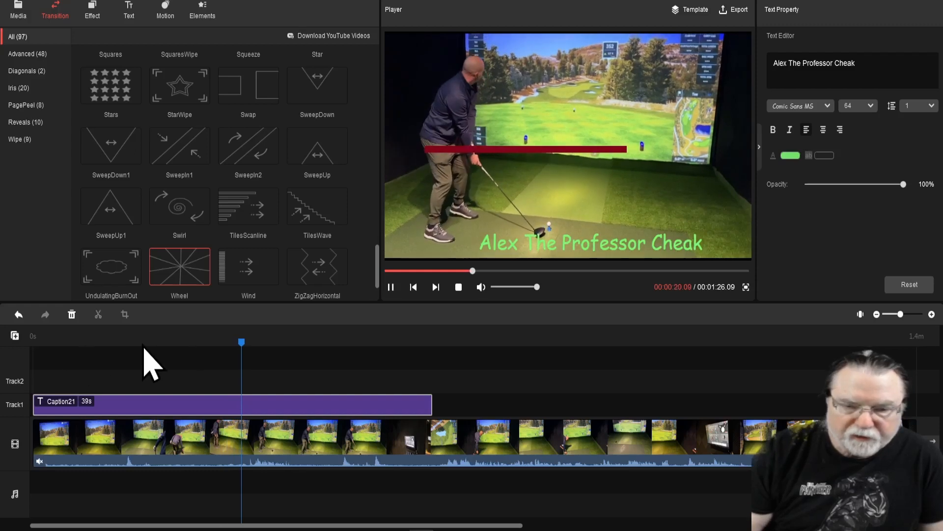
right_click(199, 407)
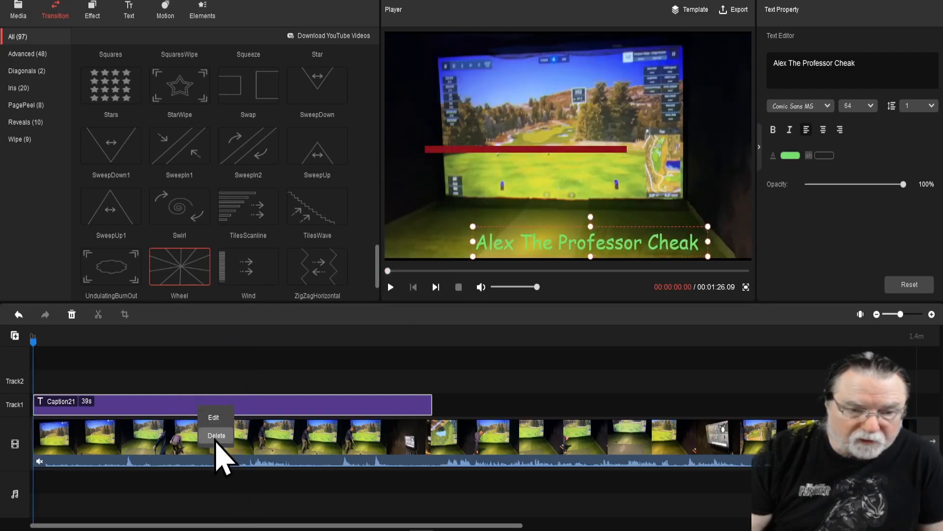
left_click(216, 435)
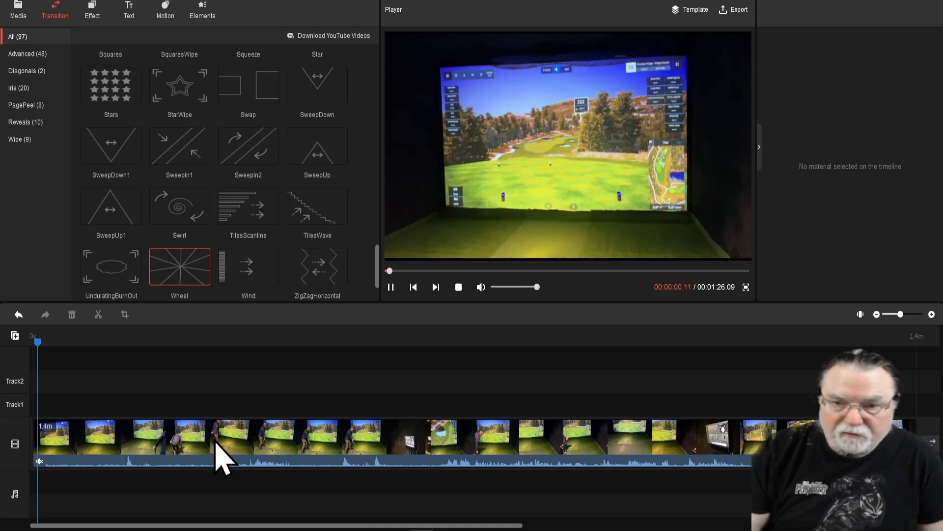